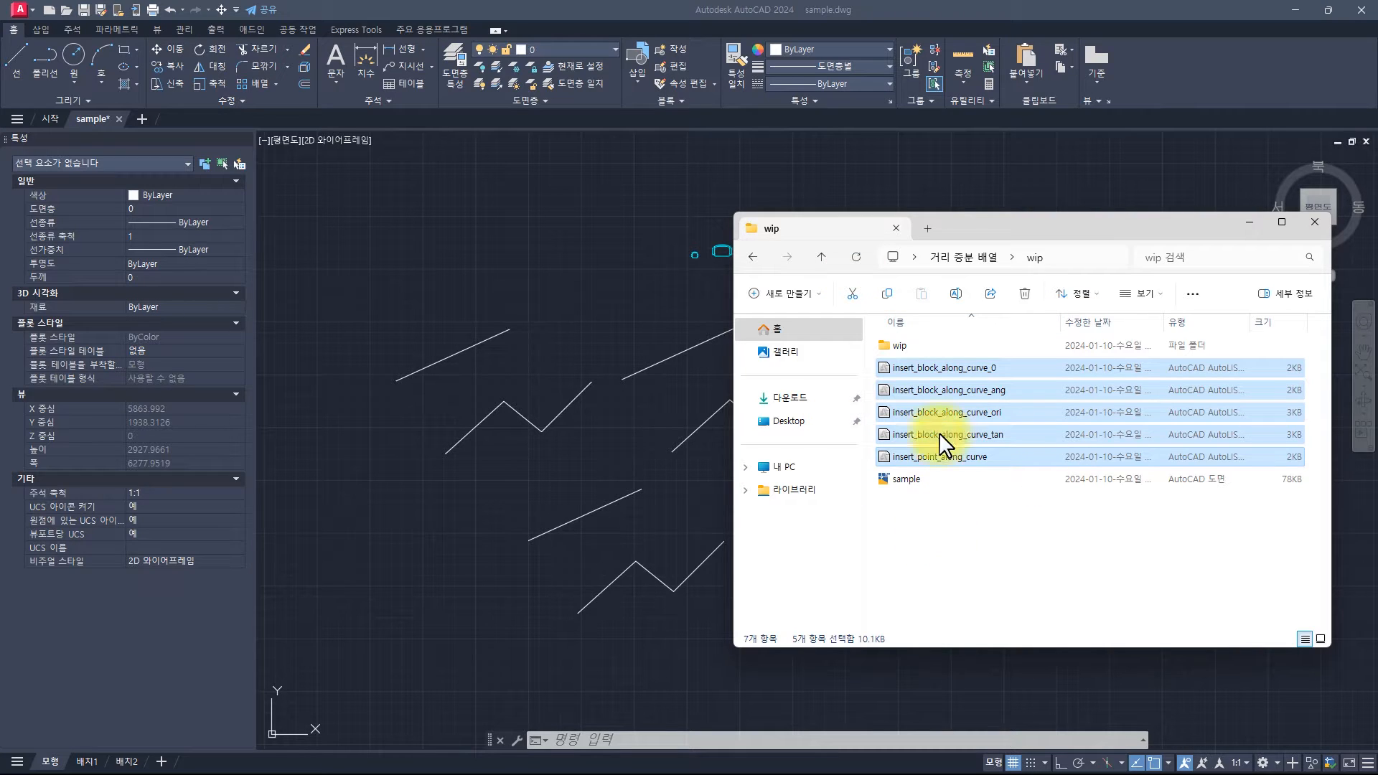
click(939, 367)
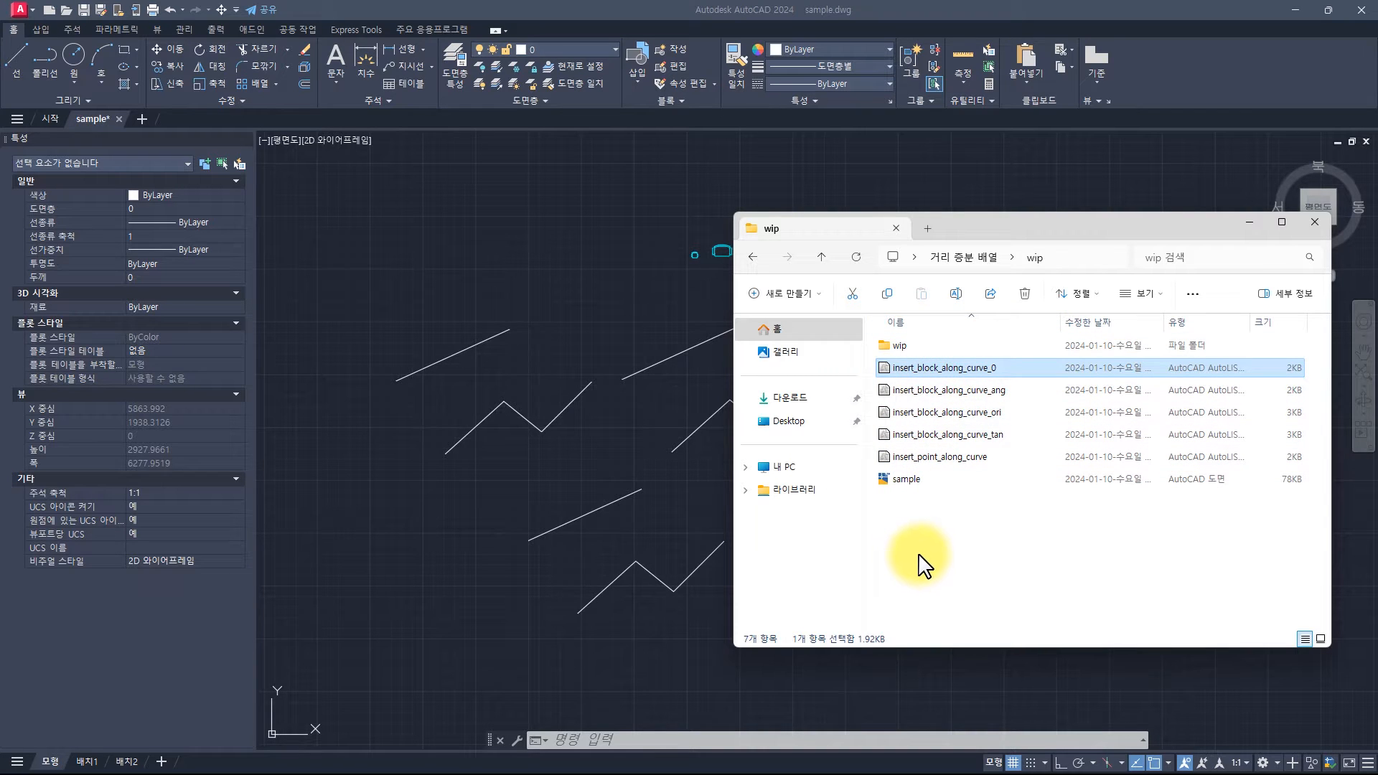
click(182, 33)
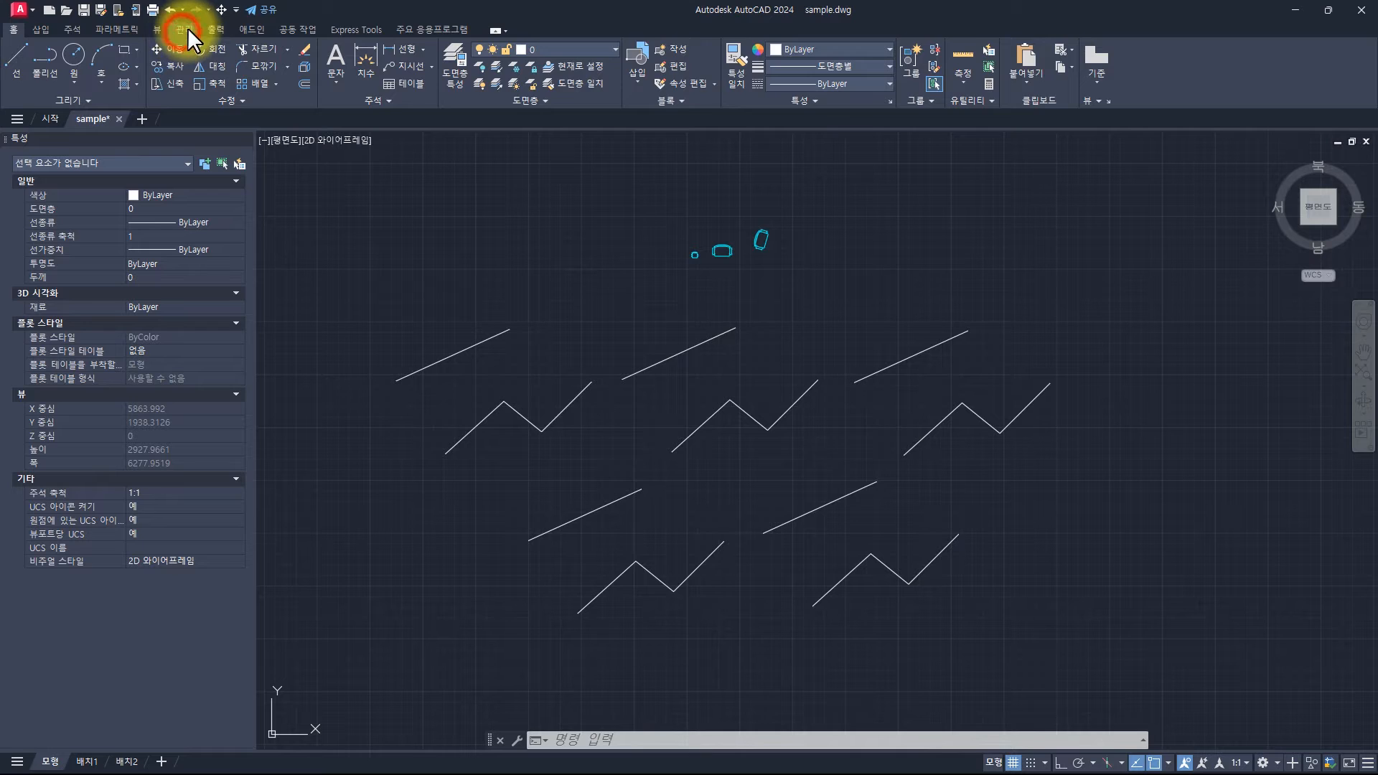
click(185, 29)
click(262, 83)
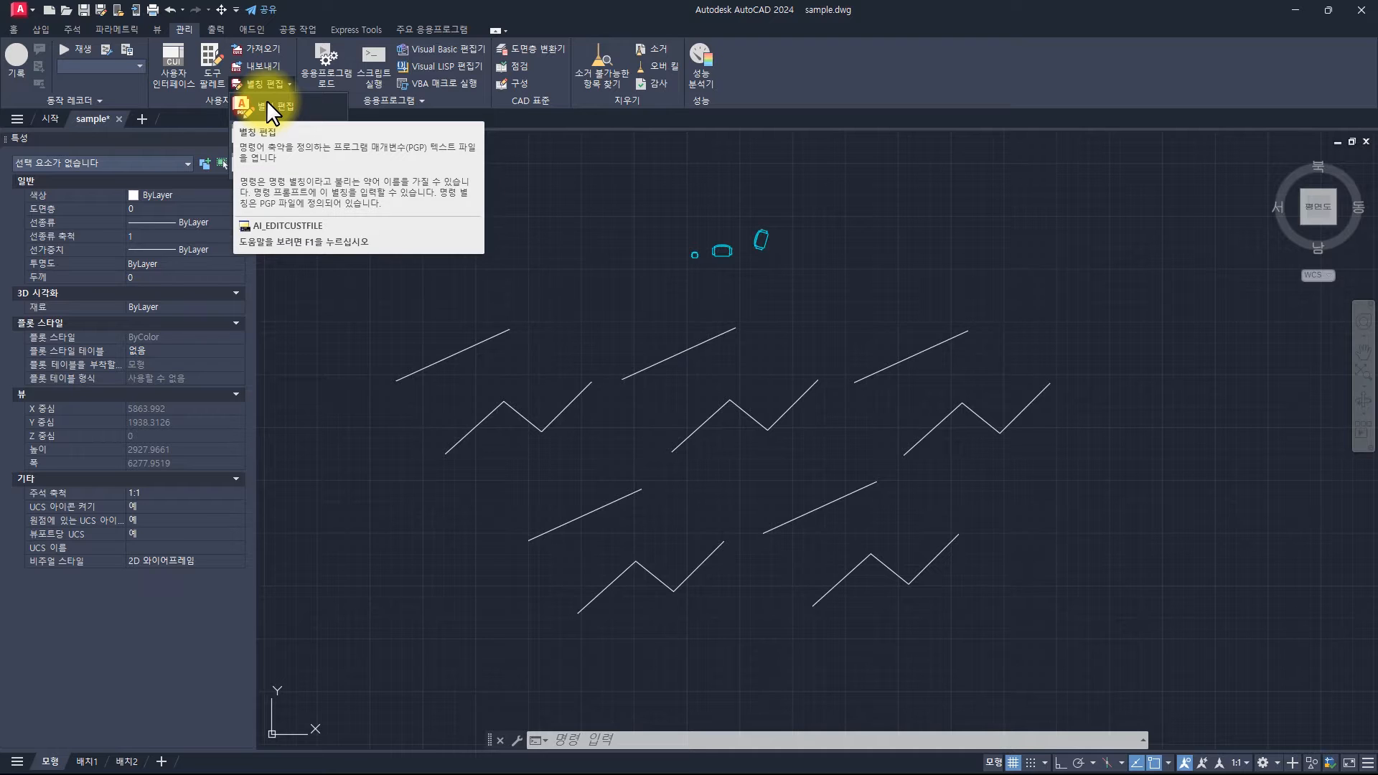
click(13, 30)
key(alt+Tab)
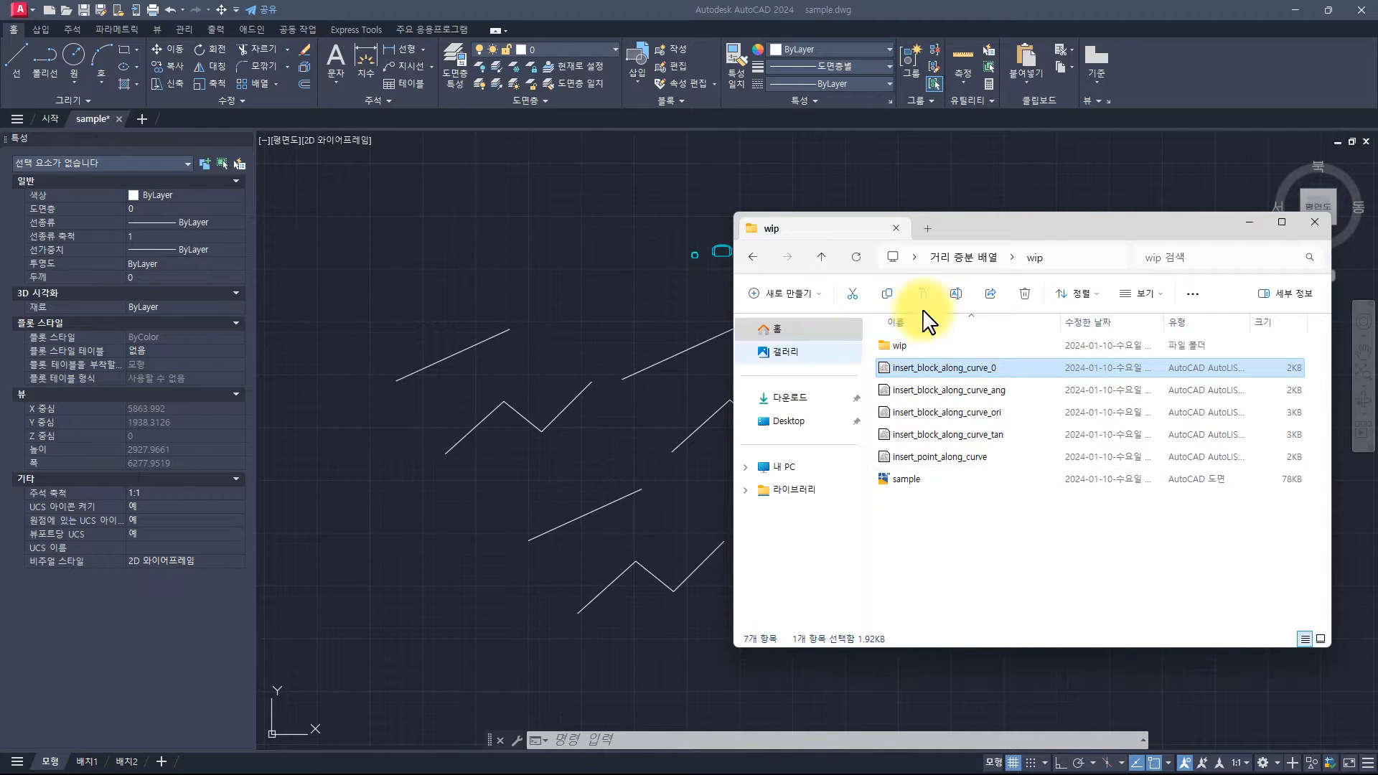
click(604, 286)
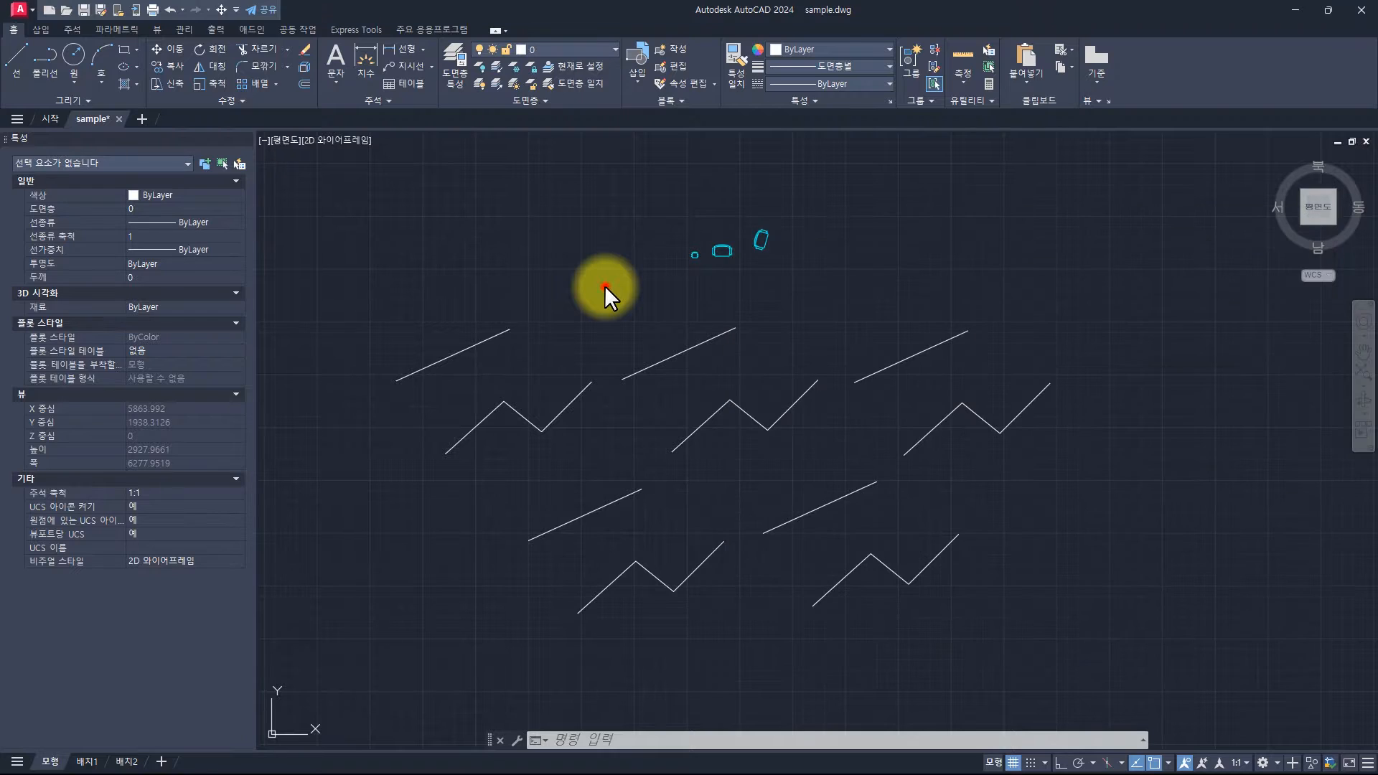
click(83, 101)
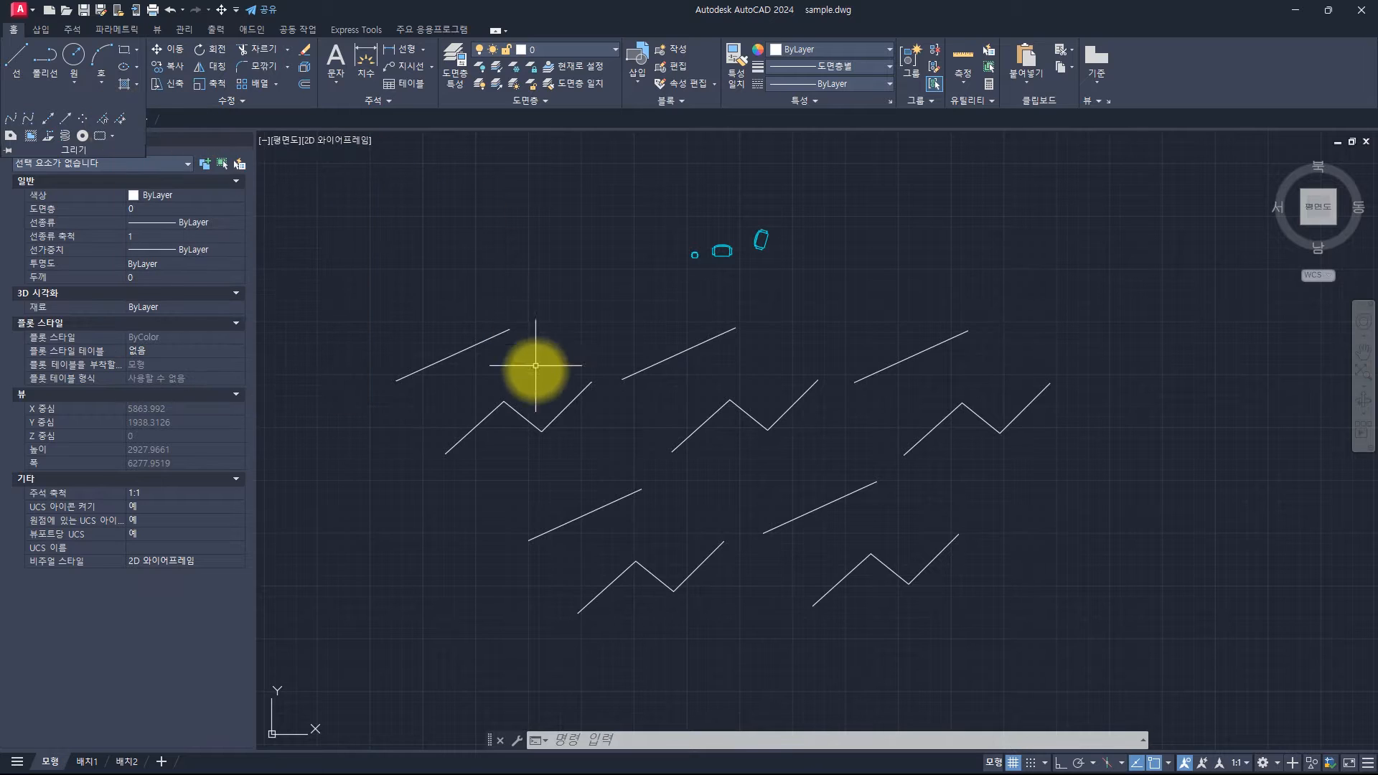
key(Escape)
key(Escape)
key(Escape)
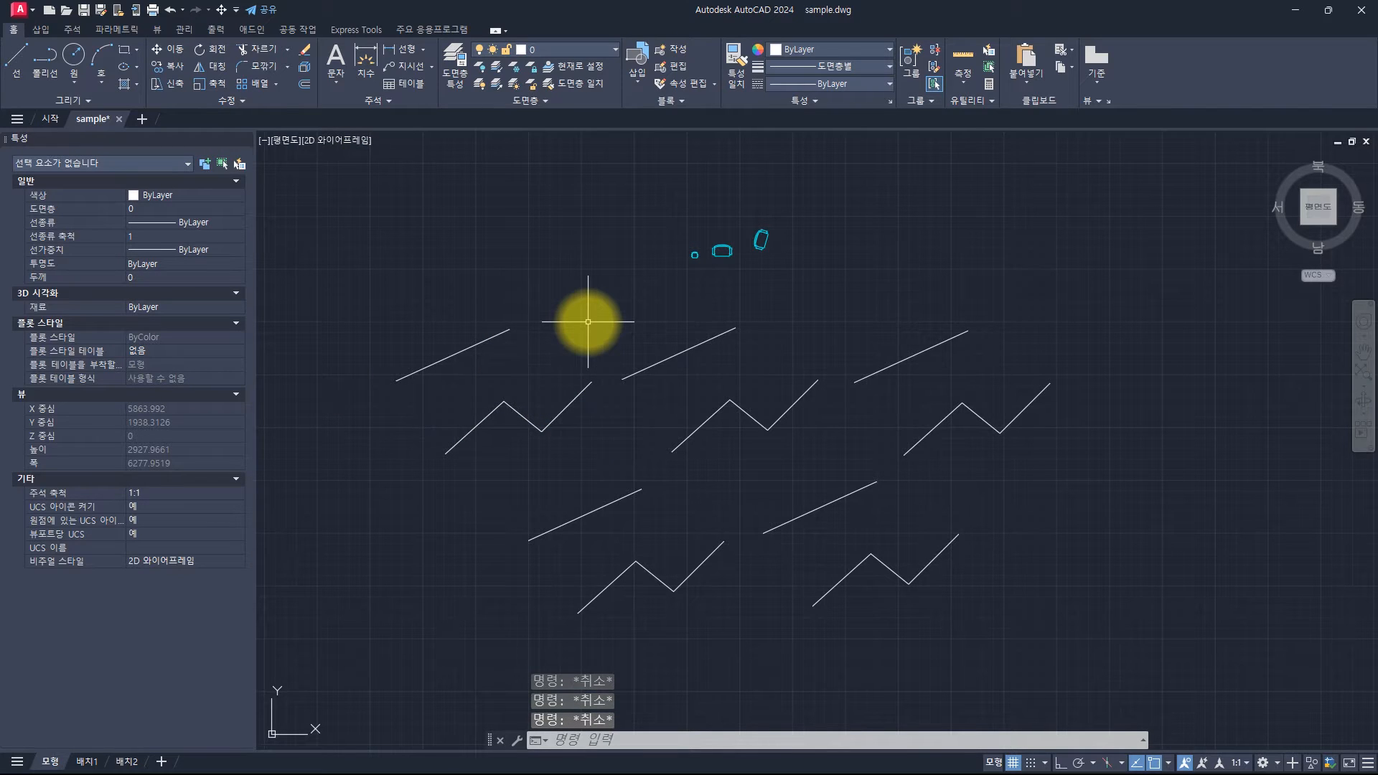
text(ARR)
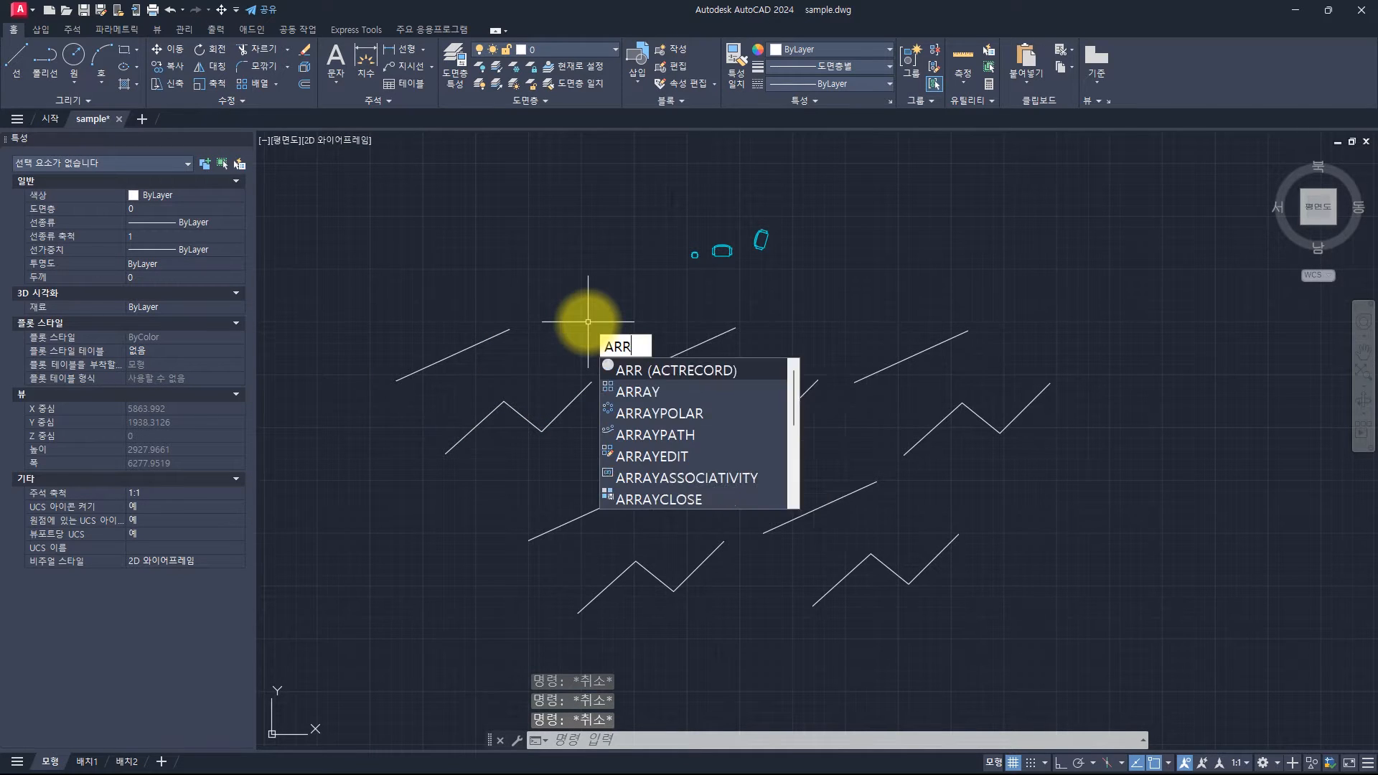
text(A)
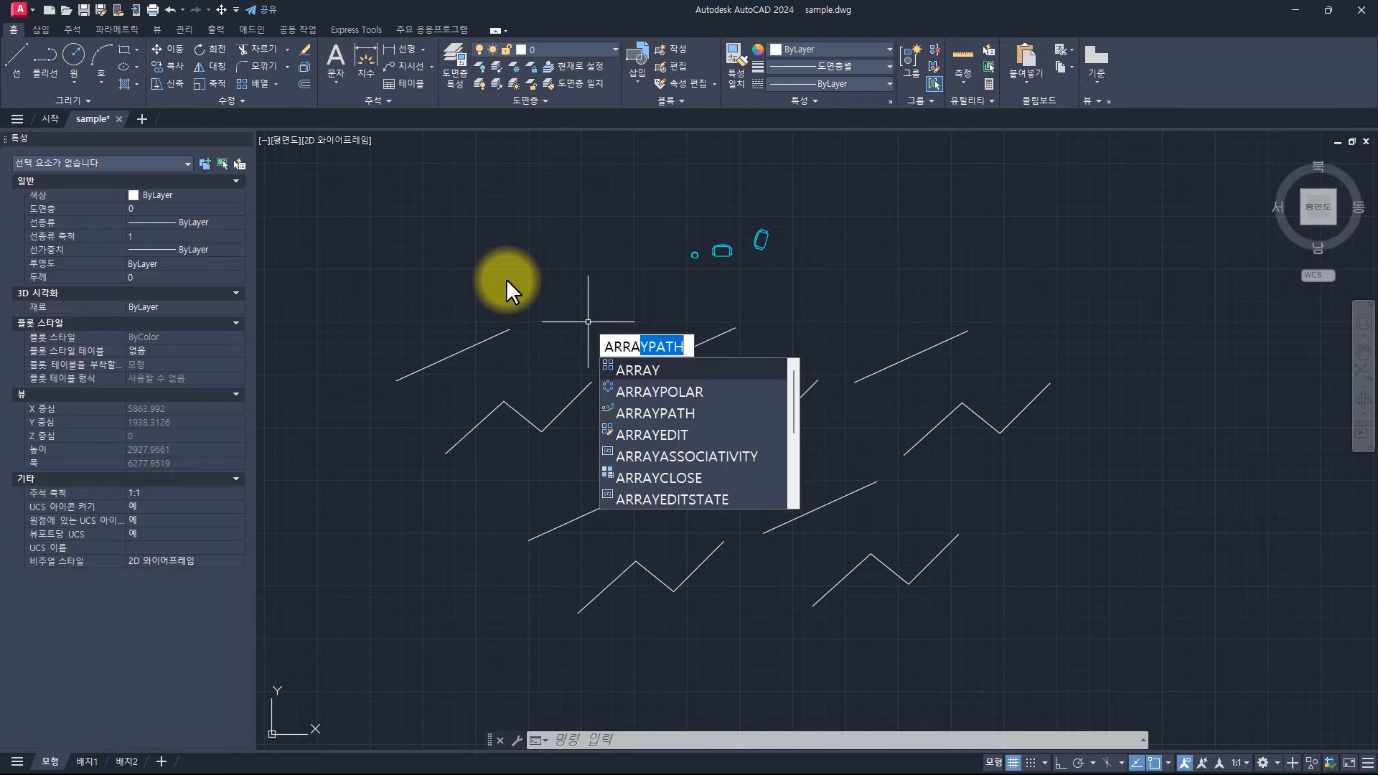
key(alt+Tab)
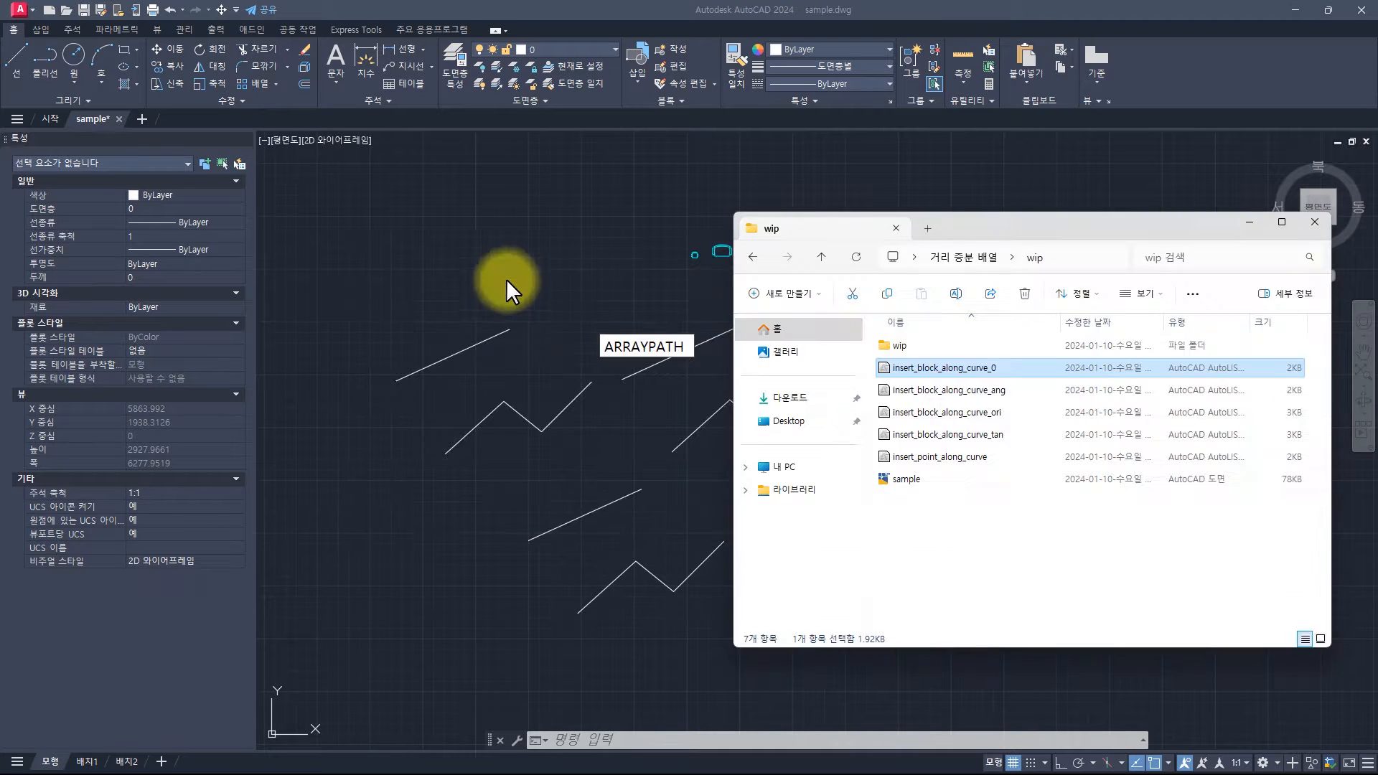
shift+click(932, 456)
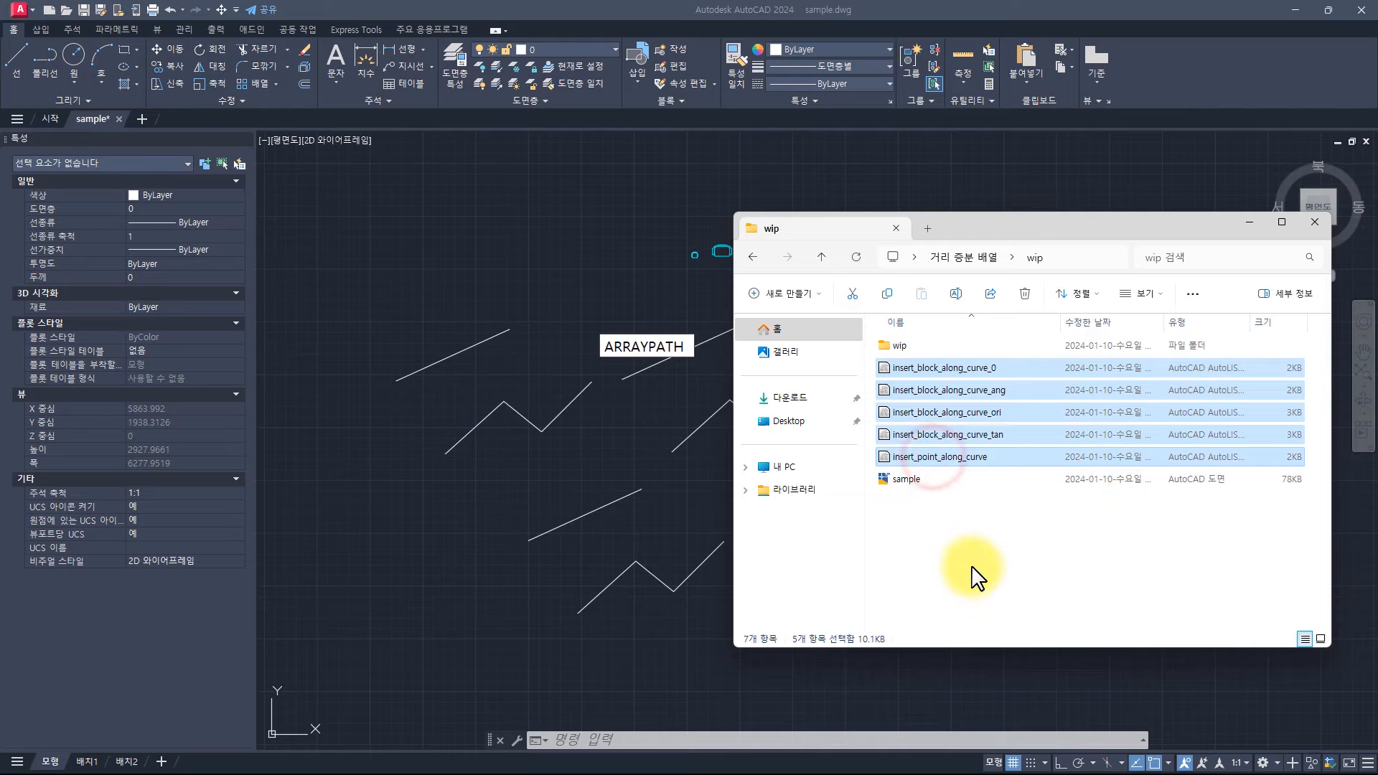
click(939, 456)
shift+click(954, 367)
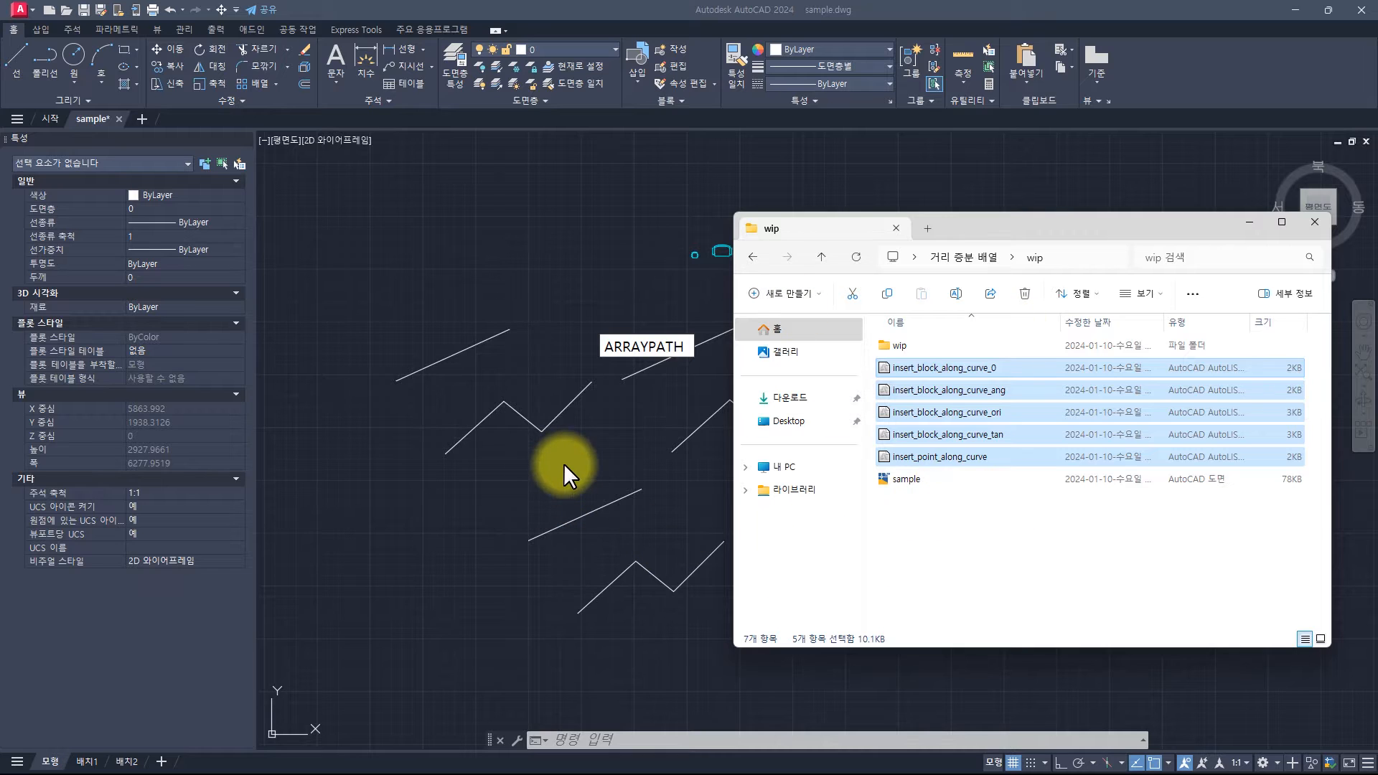
click(567, 295)
key(Escape)
key(Escape)
key(Escape)
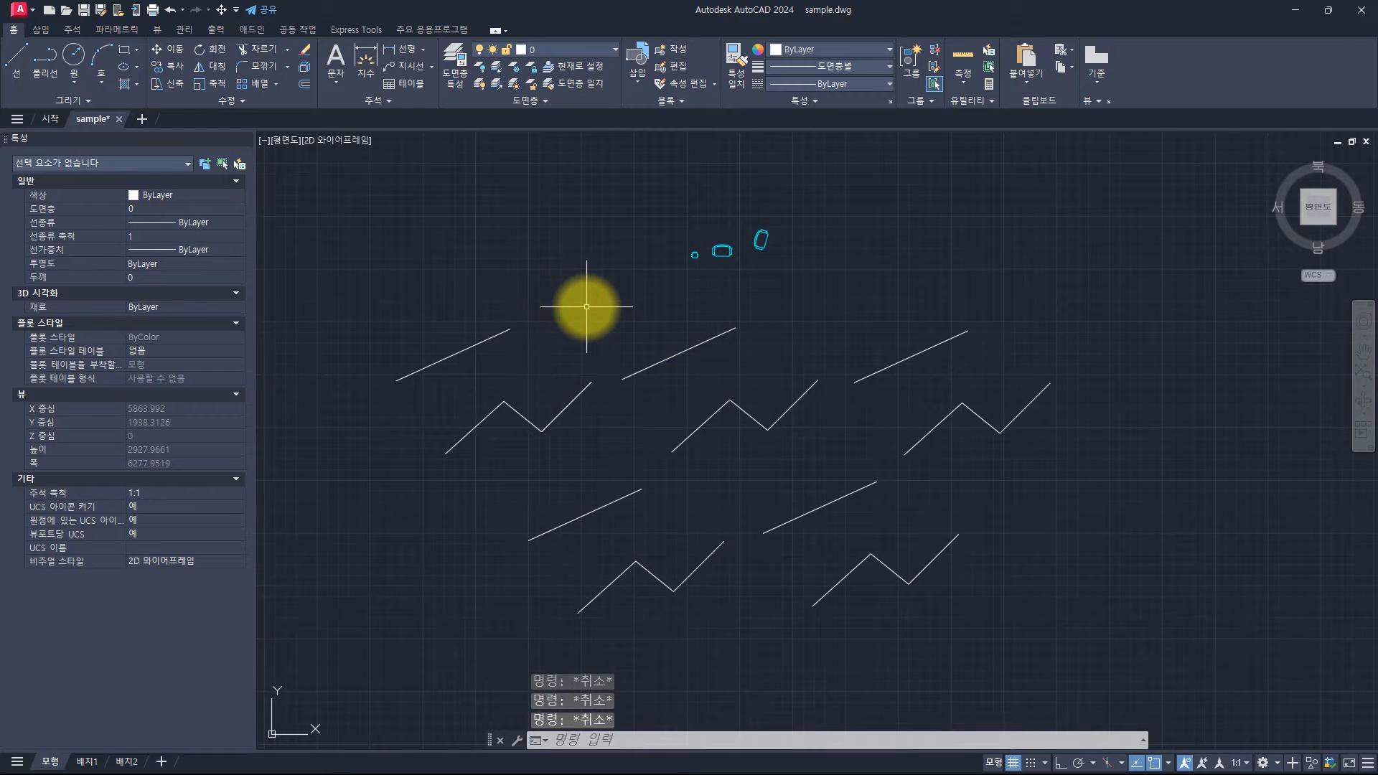
Step: Run INSERT_POINT_ALONG_CURVE and try to select all ten lines and polylines at once
text(insertc)
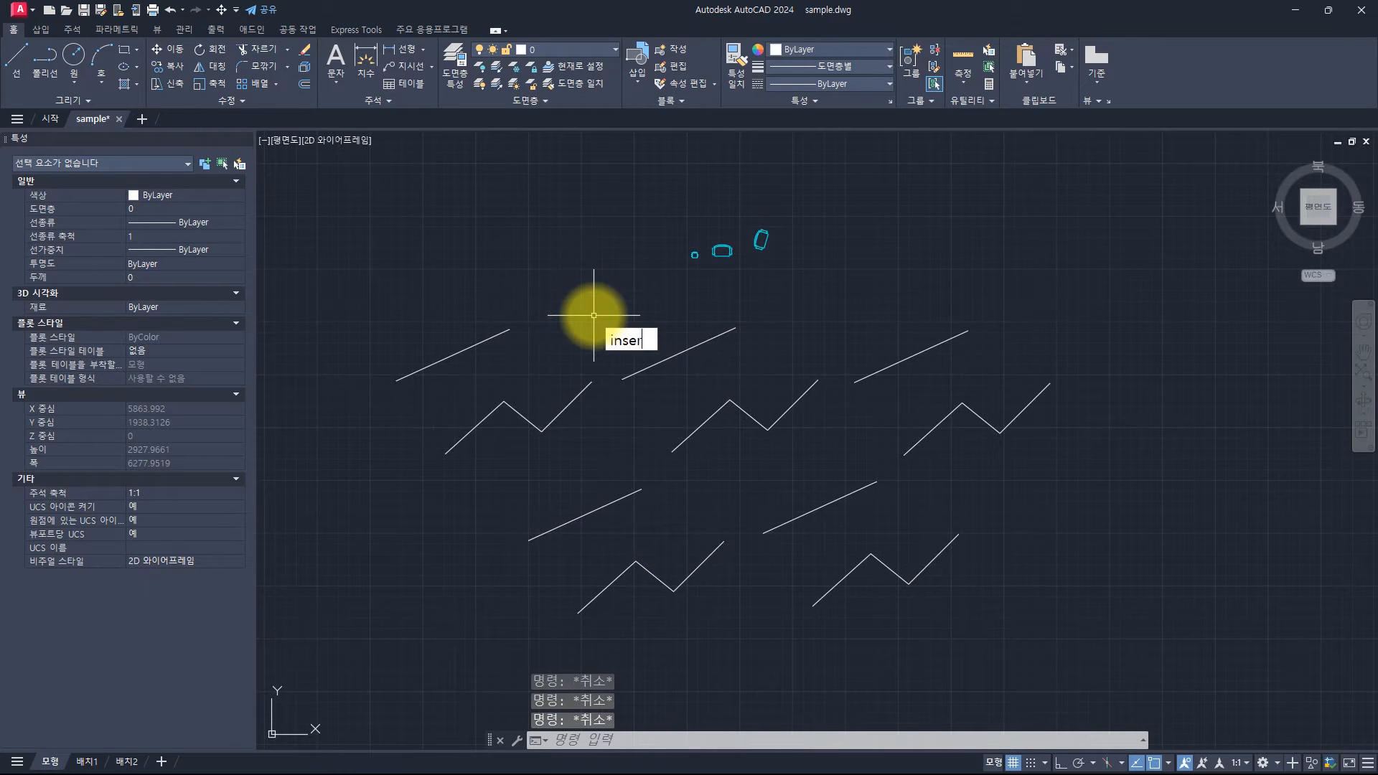
key(Down)
key(Down)
key(Down)
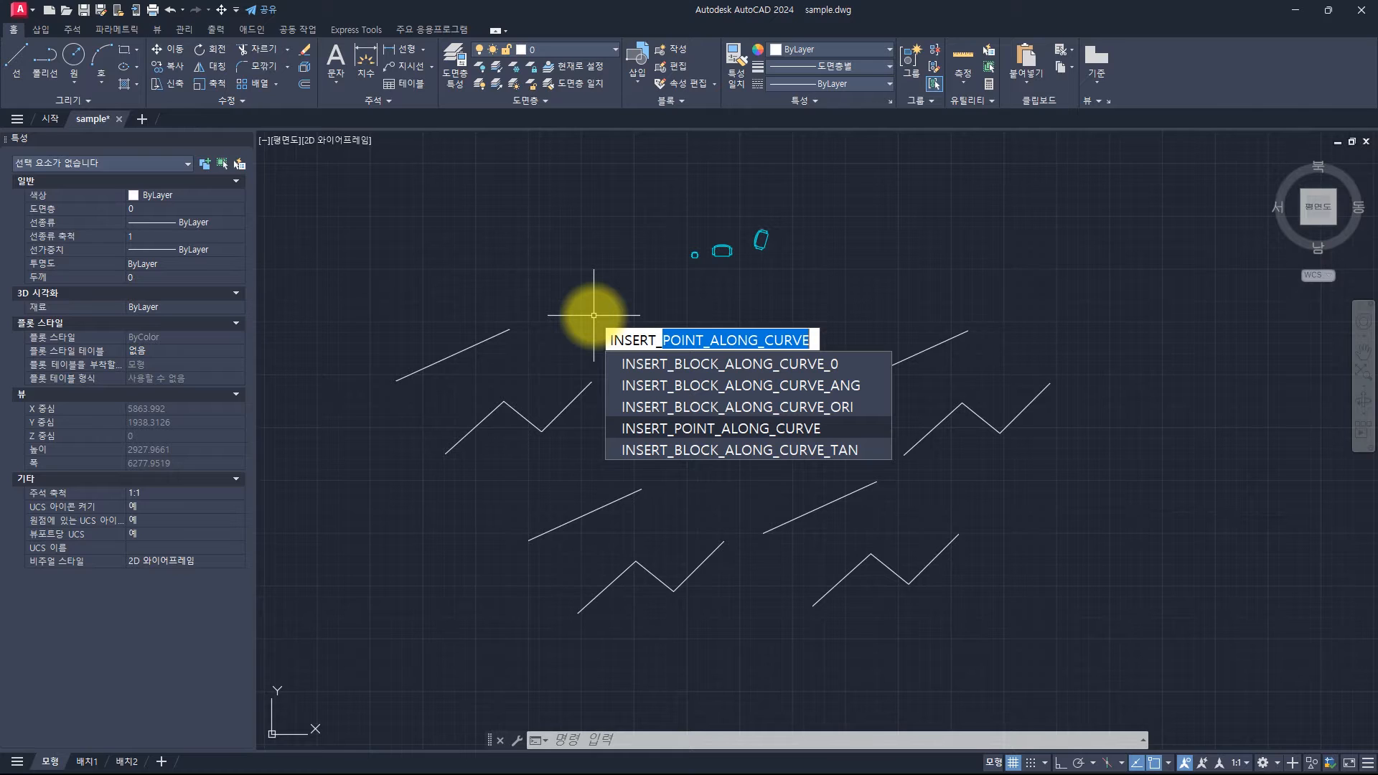
key(Return)
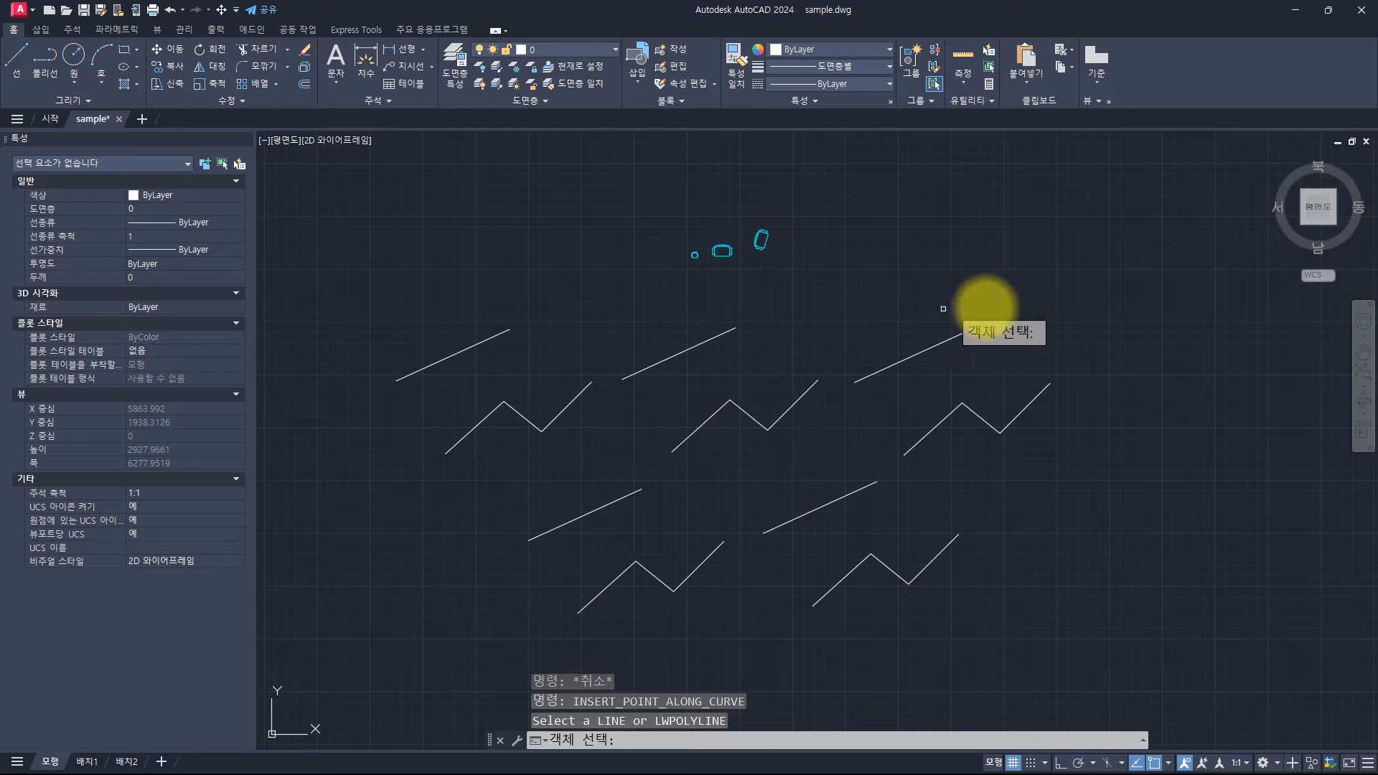
click(988, 308)
click(390, 615)
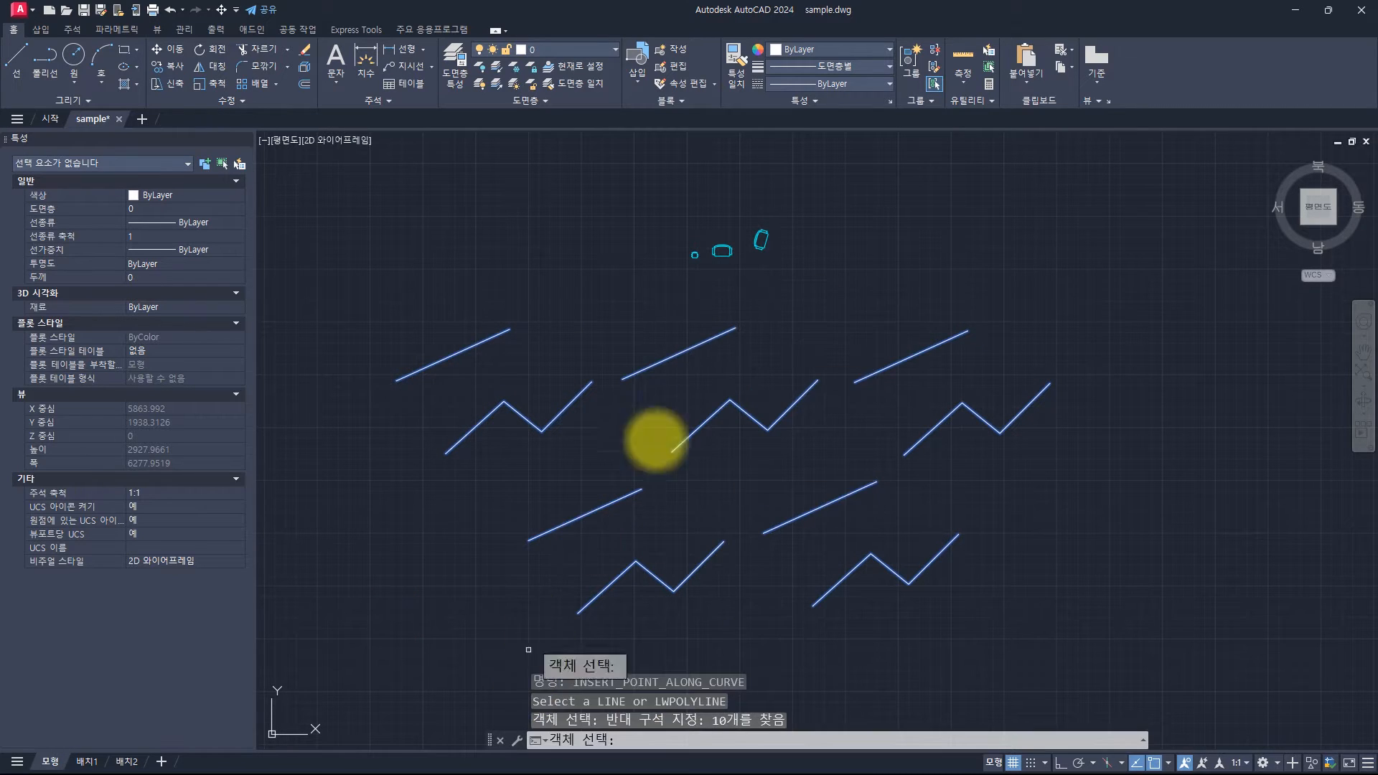
key(Return)
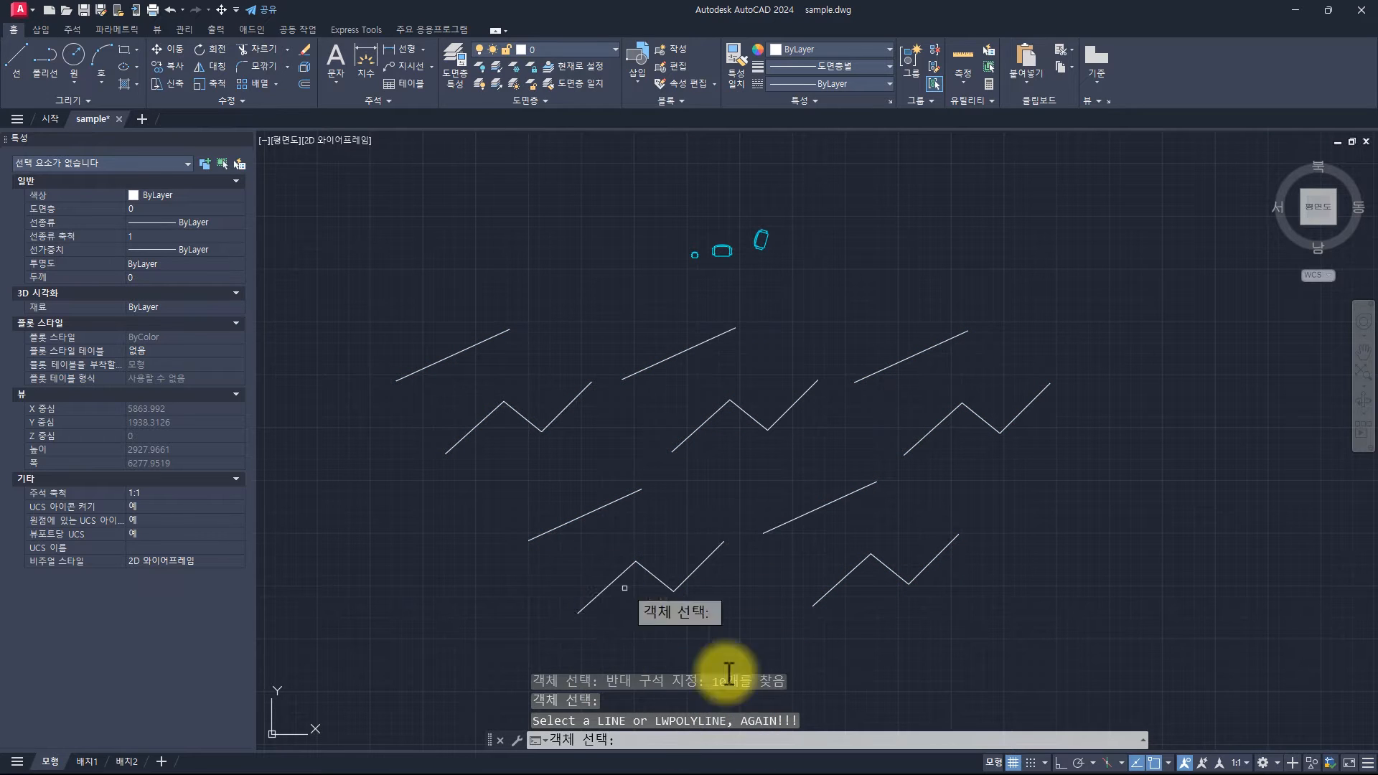
Step: Insert points along the upper-left zigzag polyline with a distance of 100 and an increment of 50
click(569, 455)
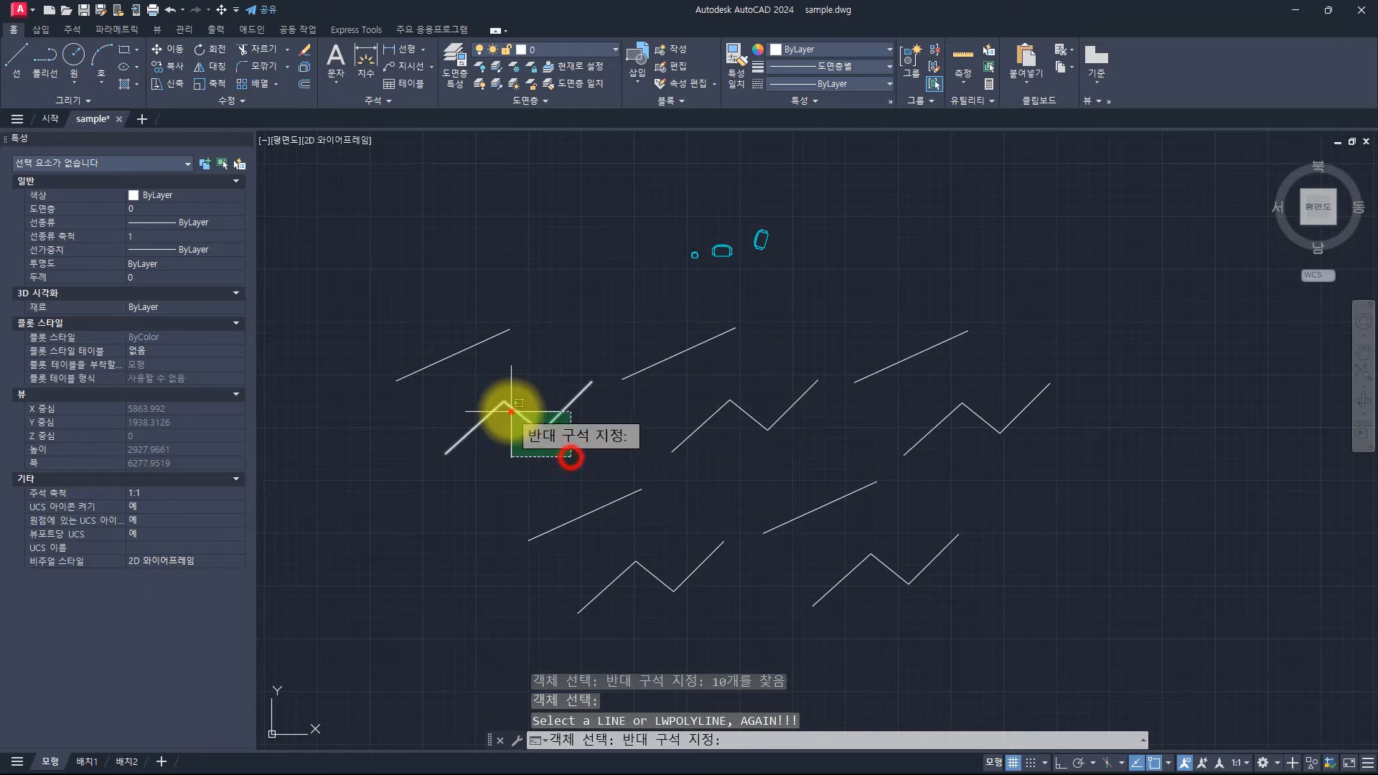
click(510, 411)
key(Return)
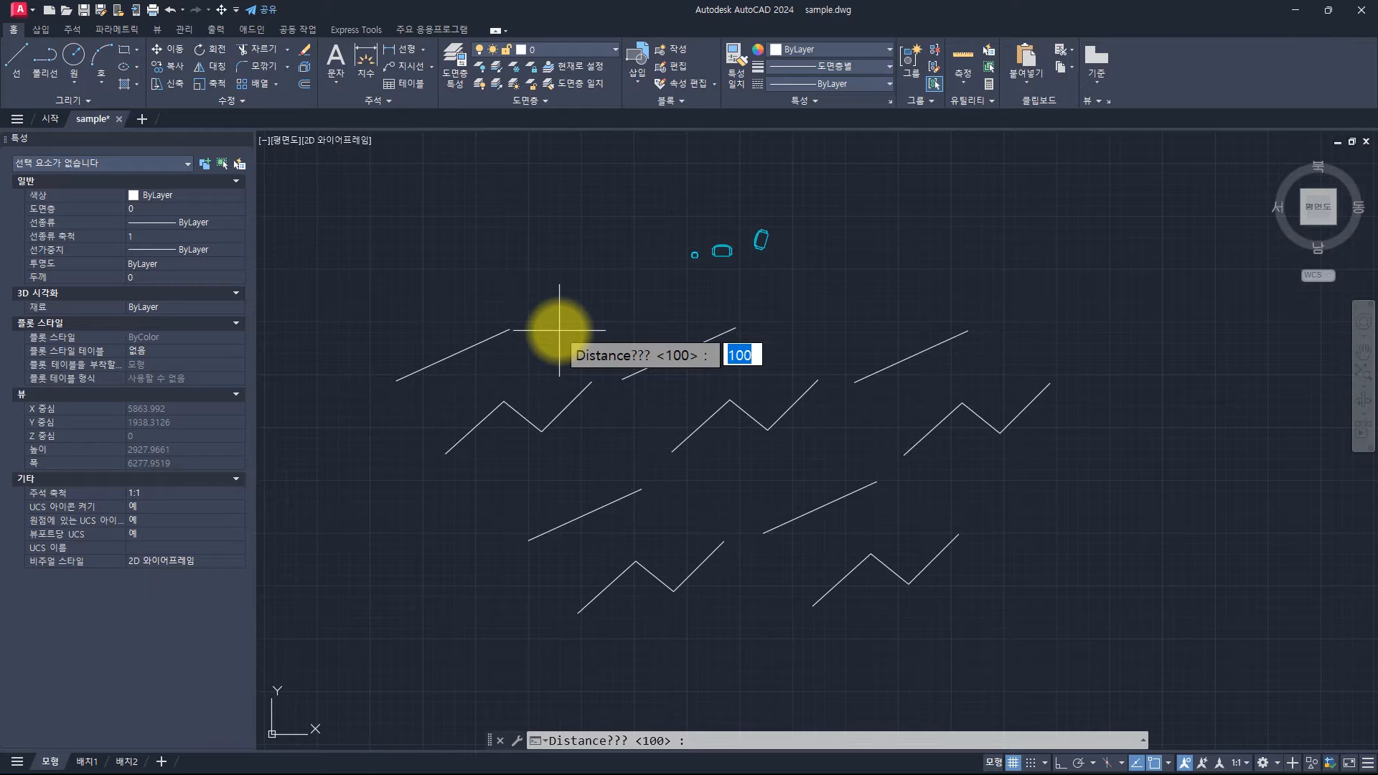
text(1000)
key(BackSpace)
key(Return)
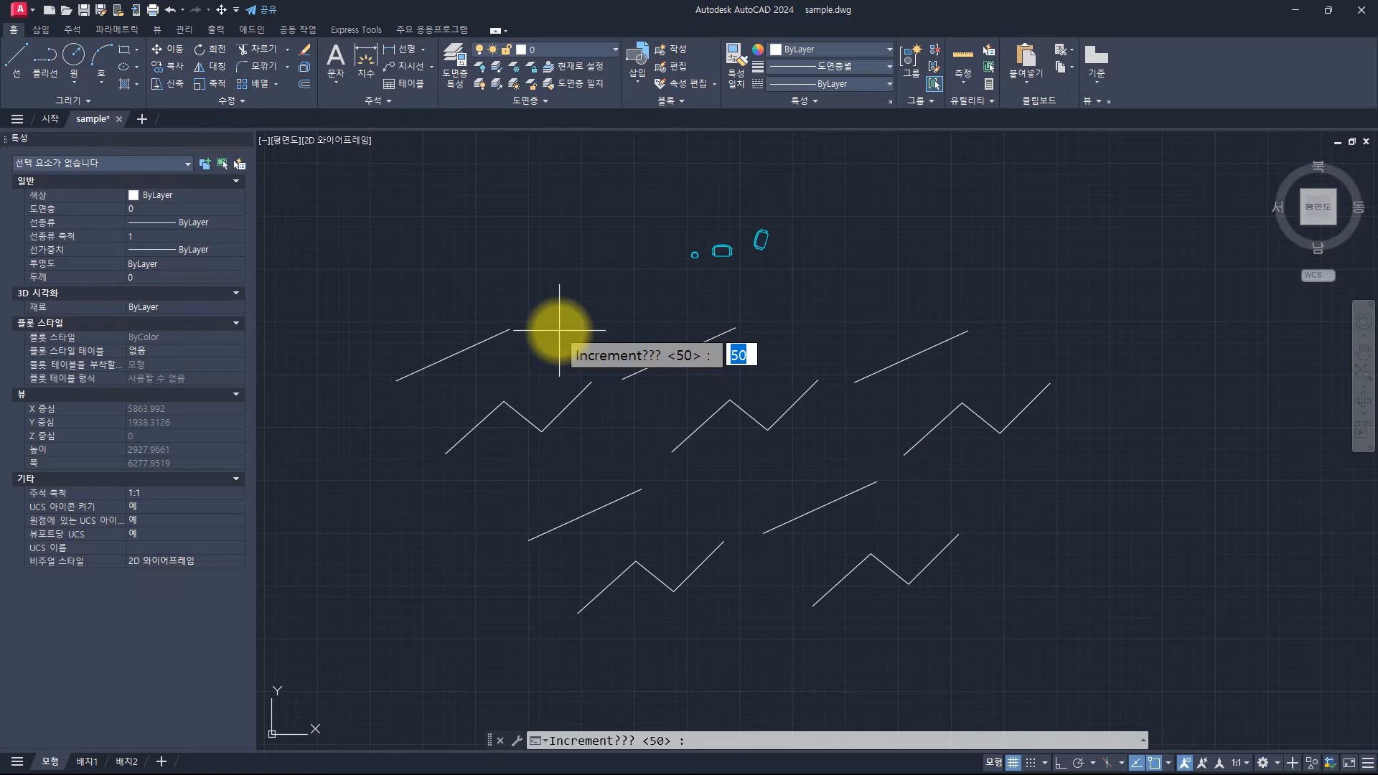
text(-50)
key(Return)
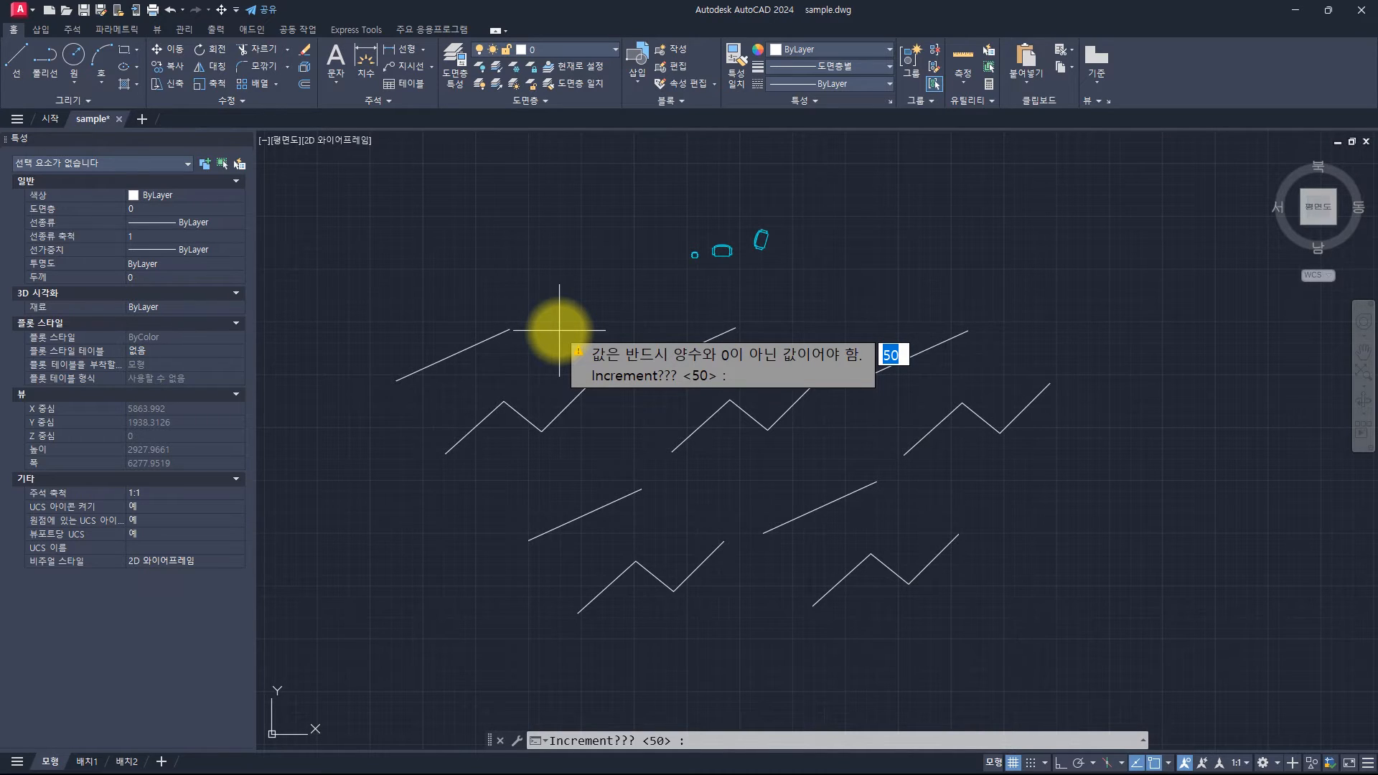
text(50)
key(Return)
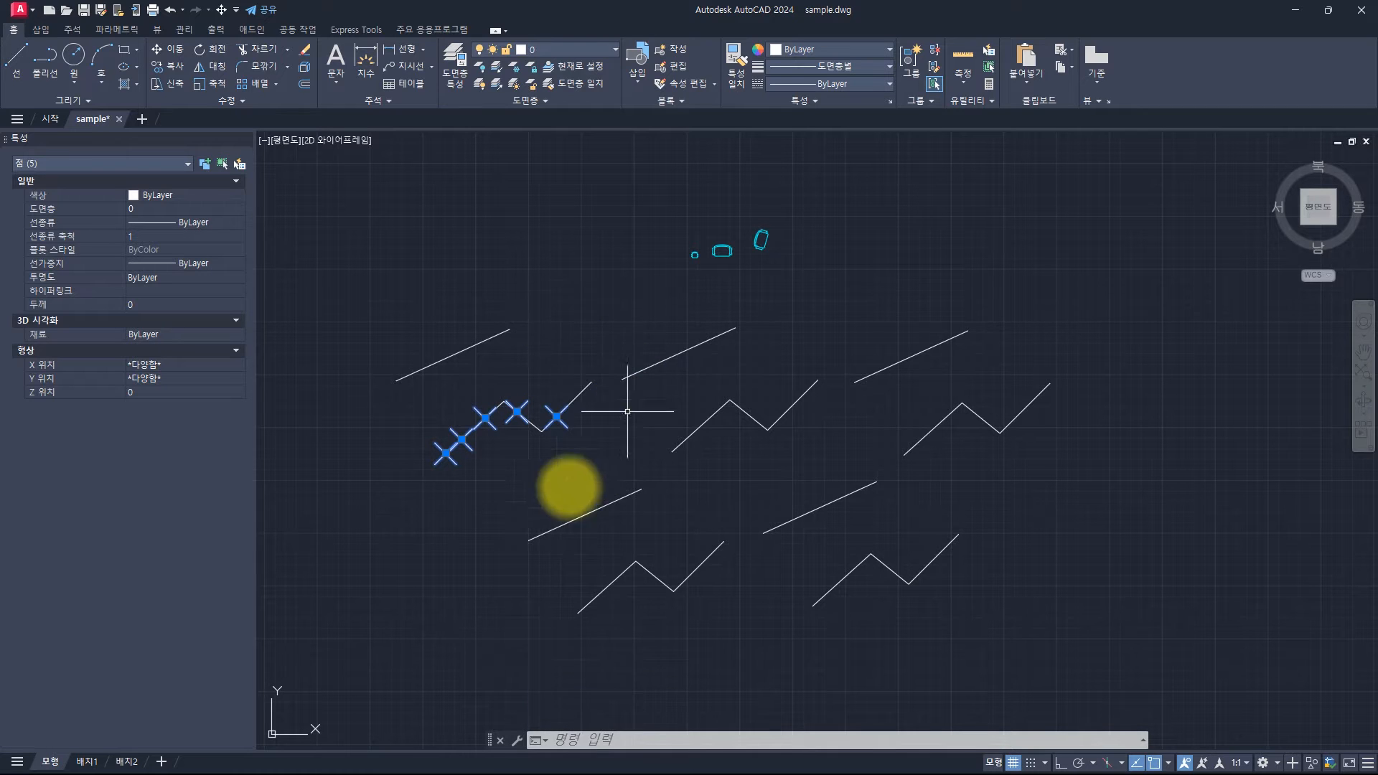
Step: Measure the distances from the first to the second and from the second to the third inserted point
scroll(431, 442, up, 8)
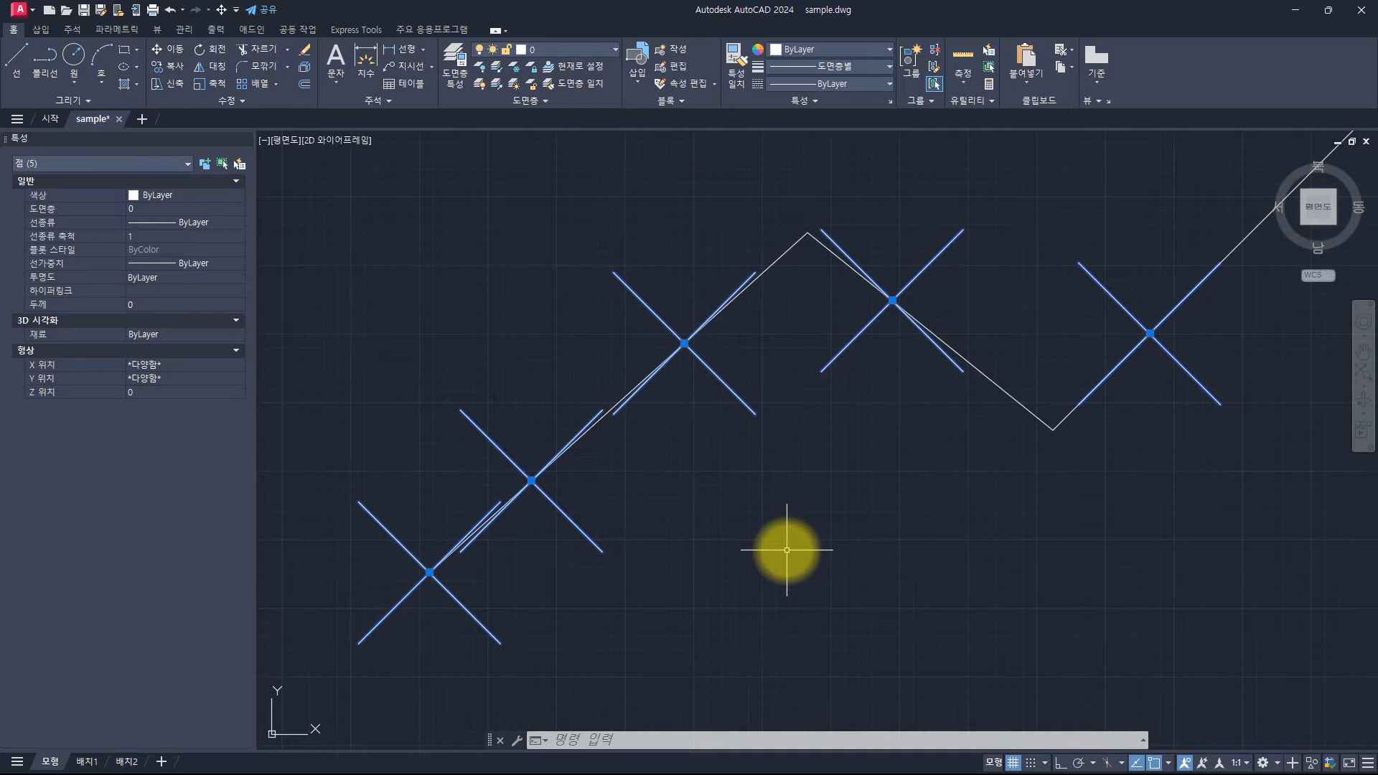
key(Escape)
key(Escape)
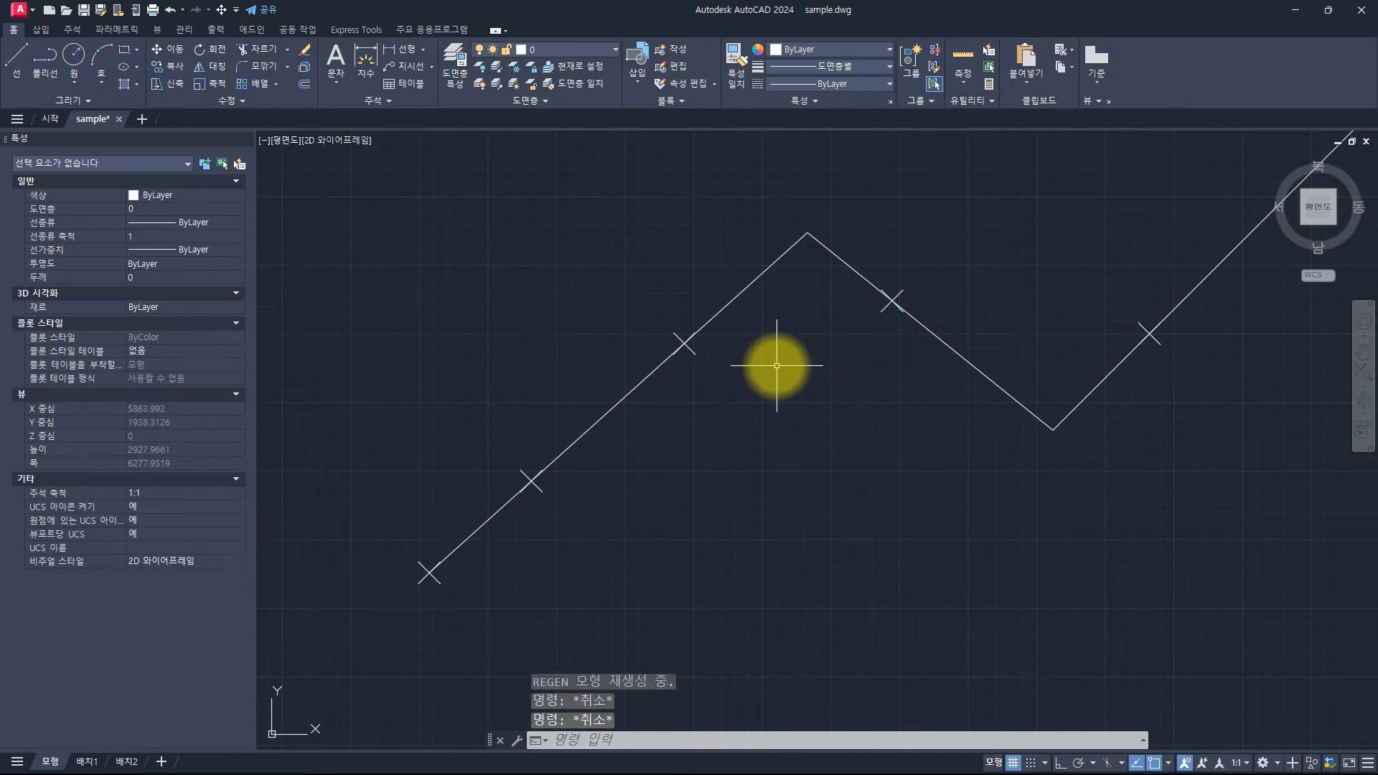
text(di)
key(Return)
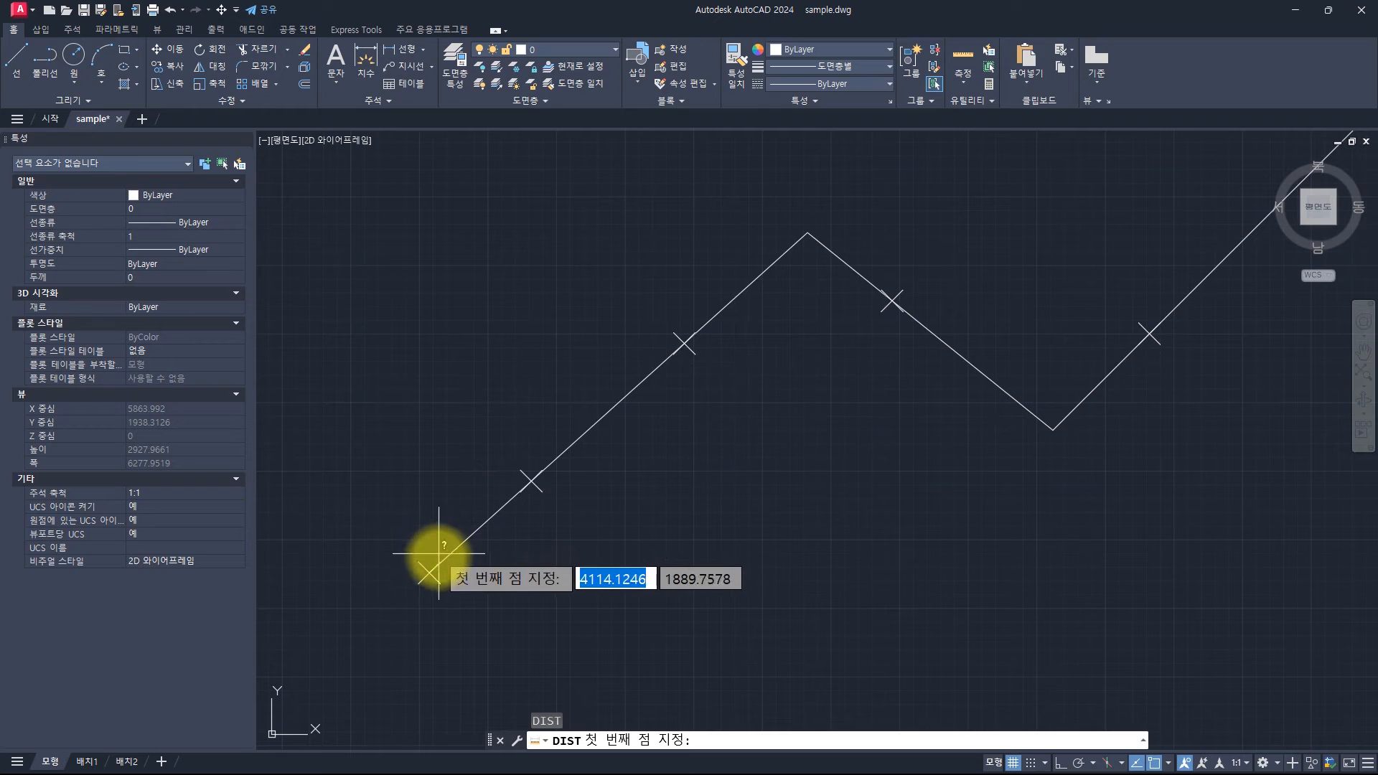
click(429, 574)
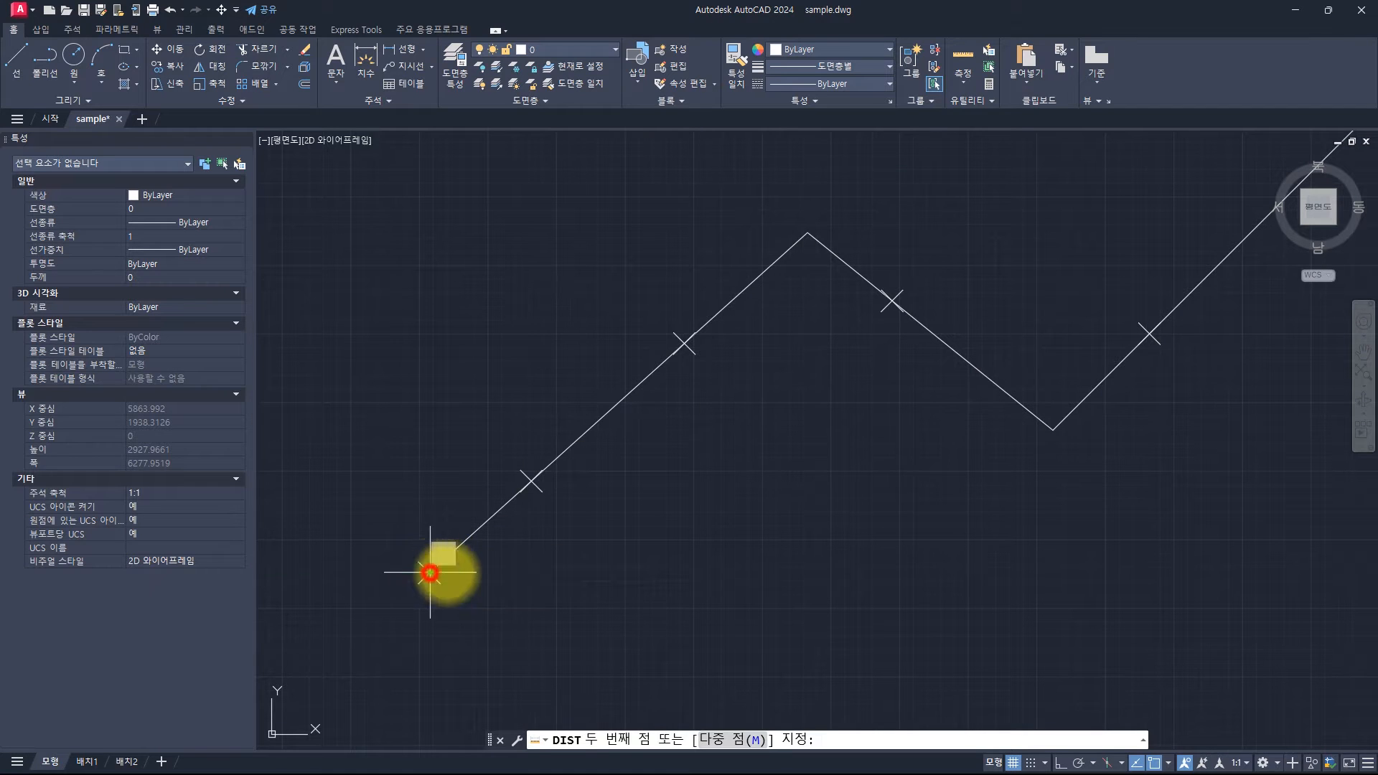
click(531, 480)
key(Return)
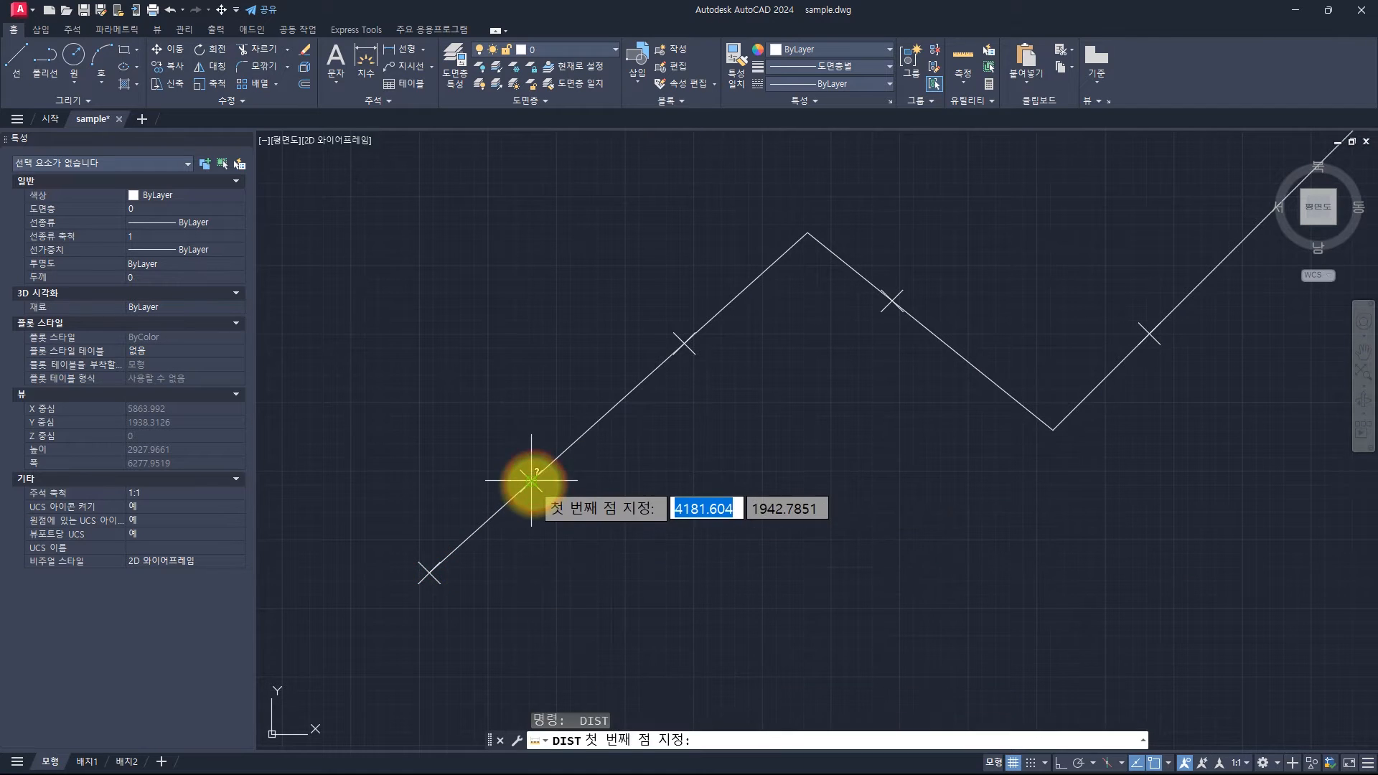
click(531, 479)
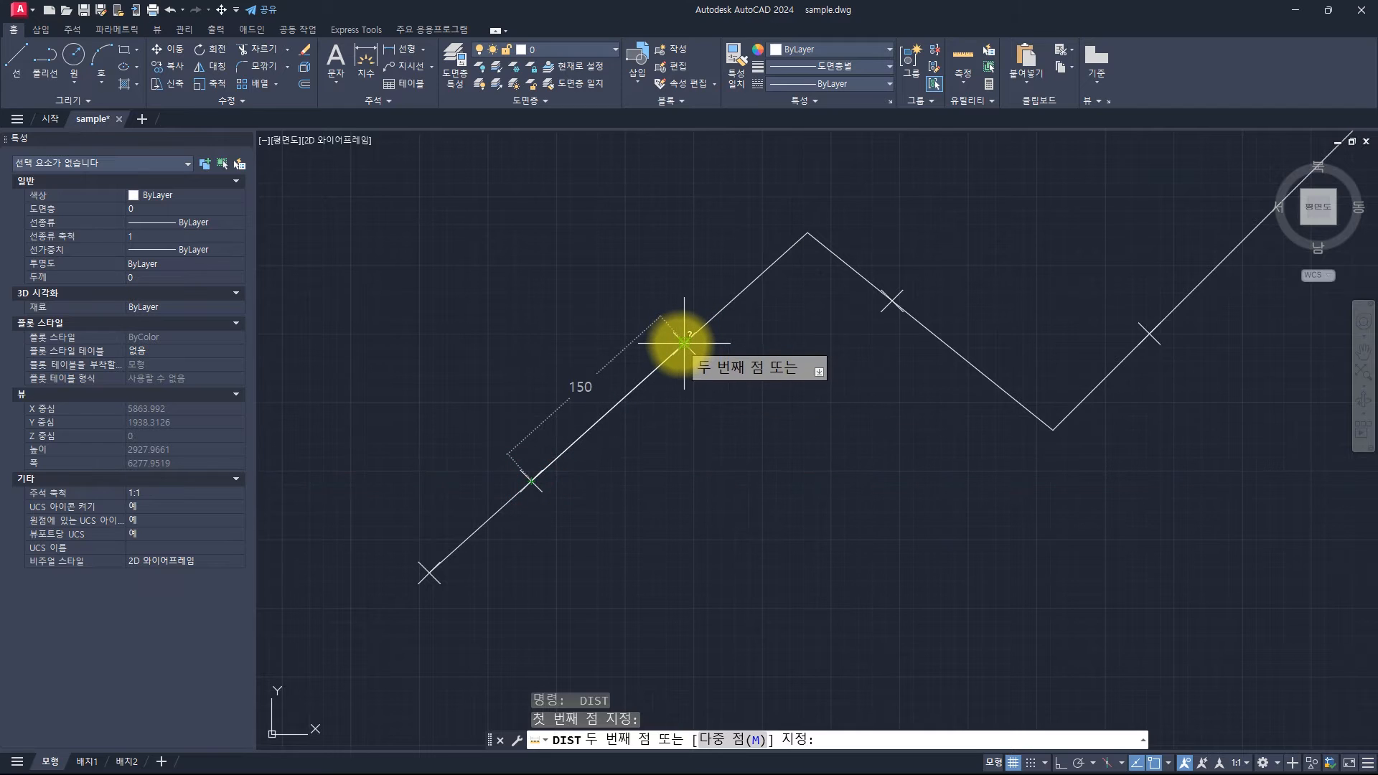
click(684, 343)
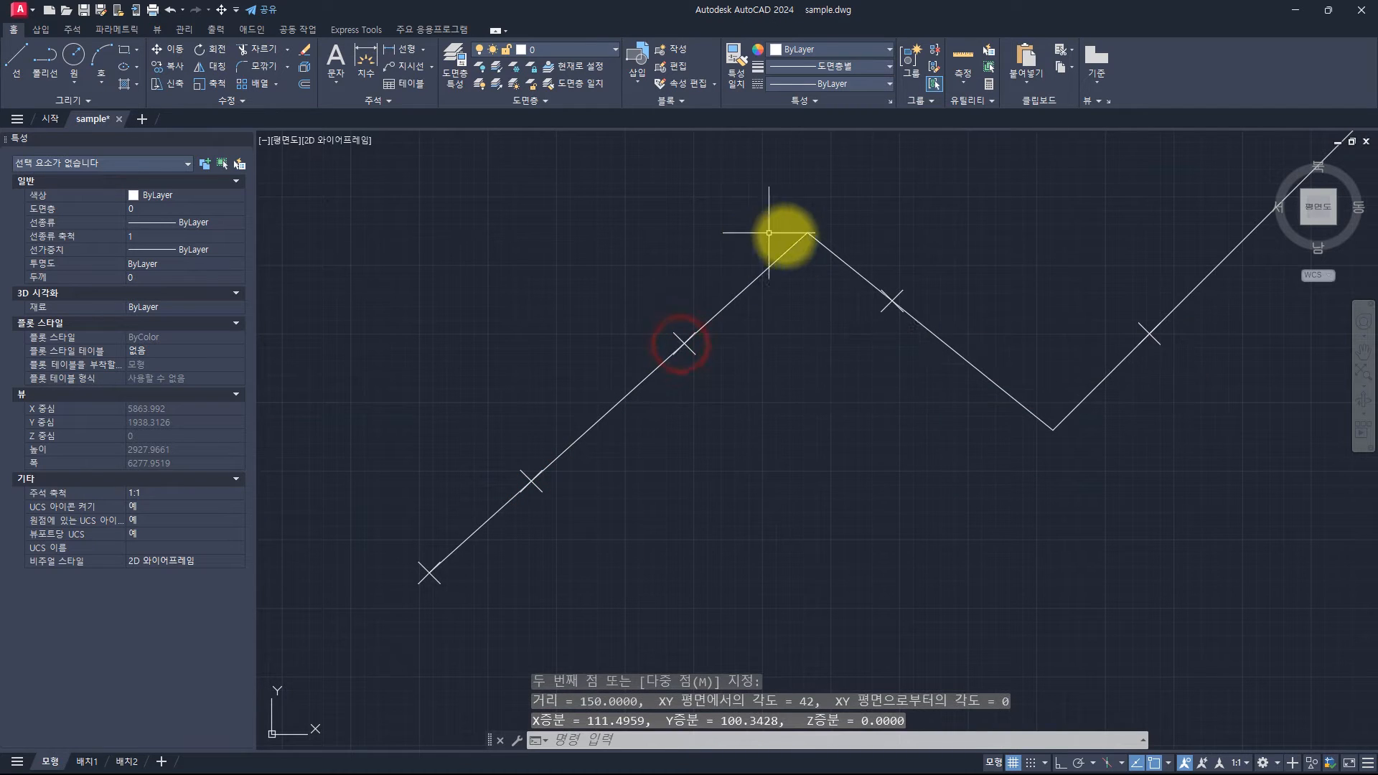
Step: Measure the distance from the last inserted point to the polyline's upper end
key(space)
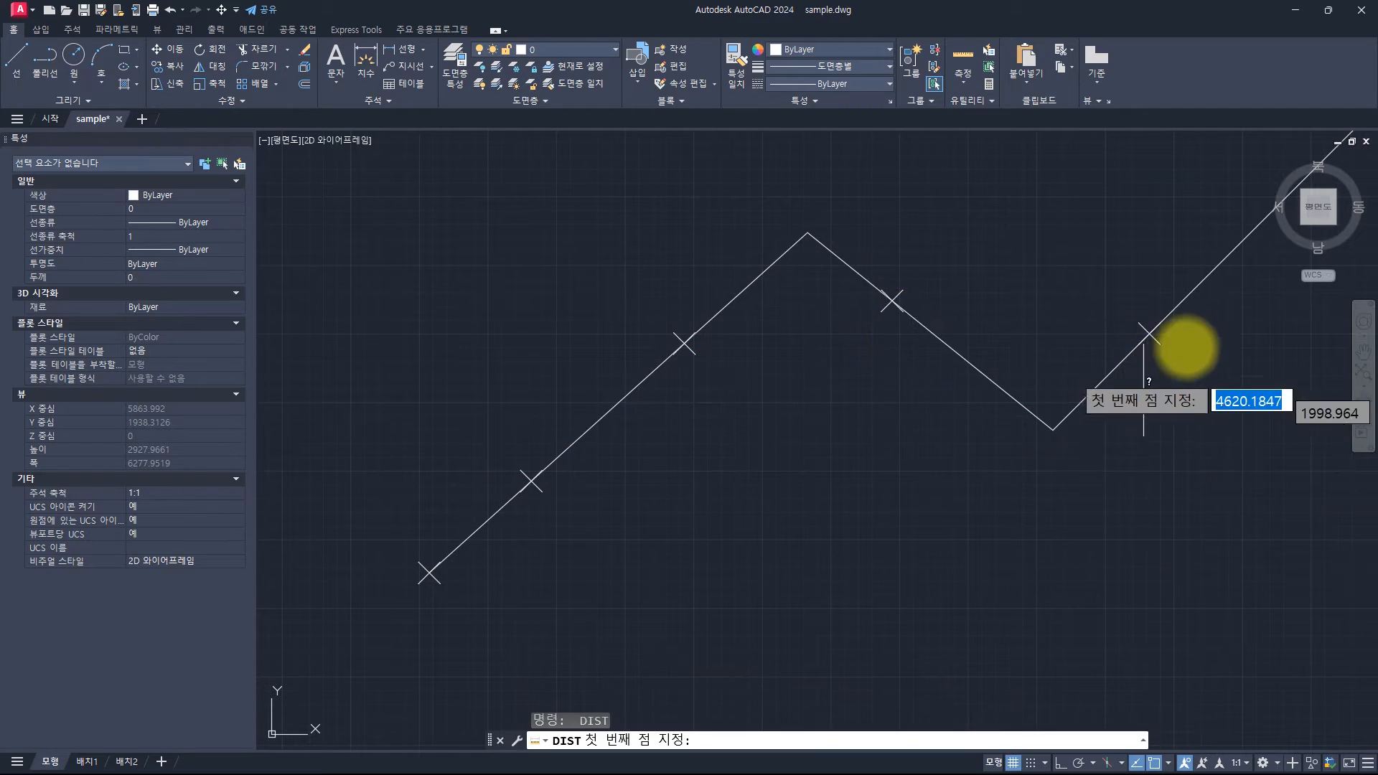
mouse_move(1243, 415)
middle_down()
mouse_move(1070, 477)
mouse_move(846, 589)
middle_up()
click(754, 508)
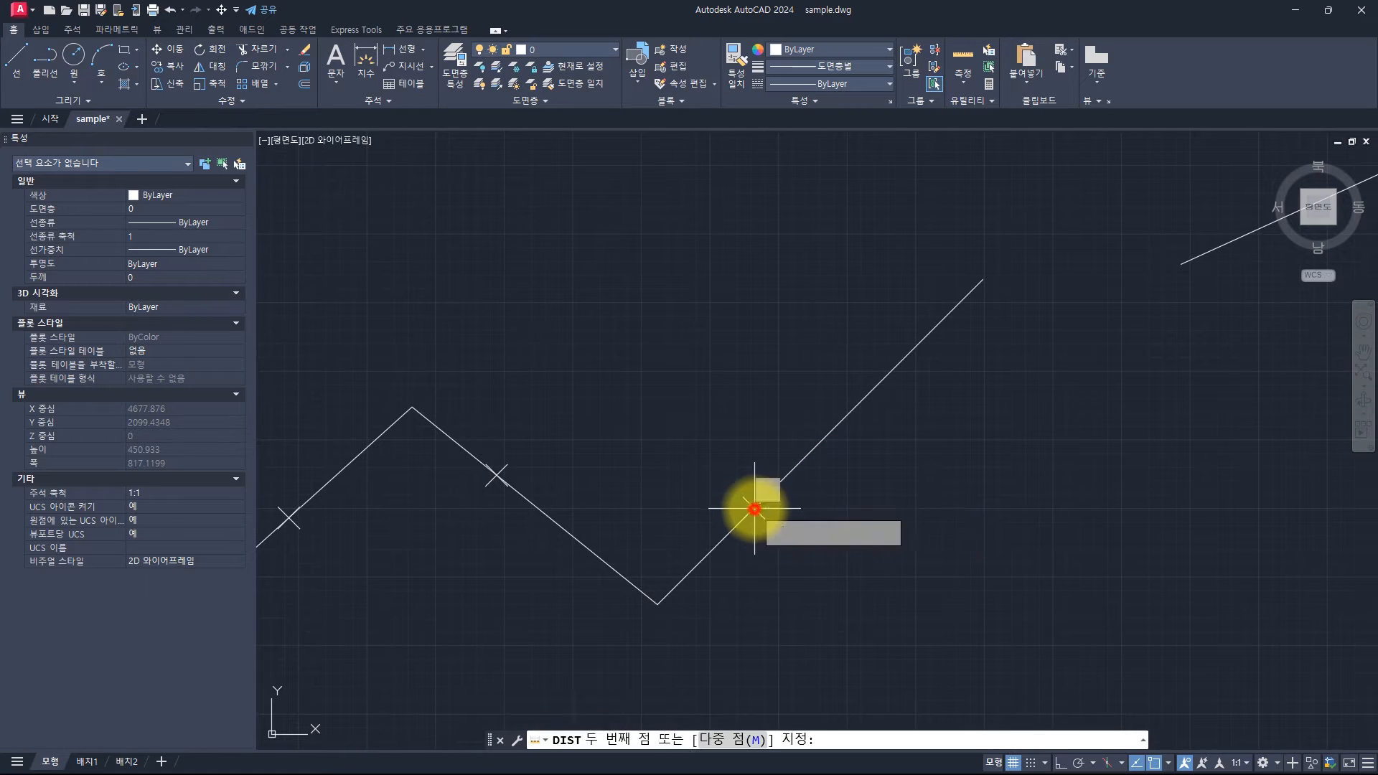
scroll(933, 366, up, 2)
middle_drag(751, 406, 754, 366)
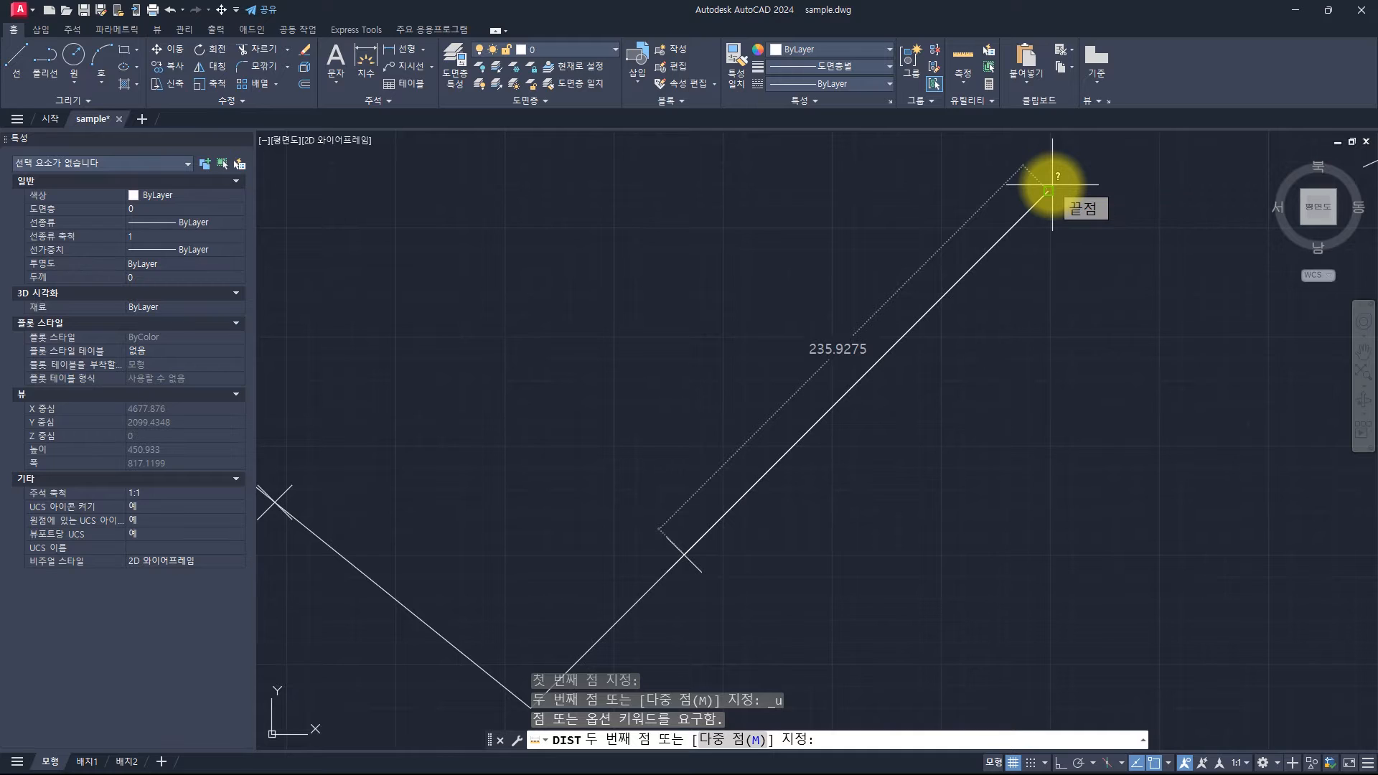
scroll(1098, 190, down, 2)
key(Escape)
key(Escape)
key(Escape)
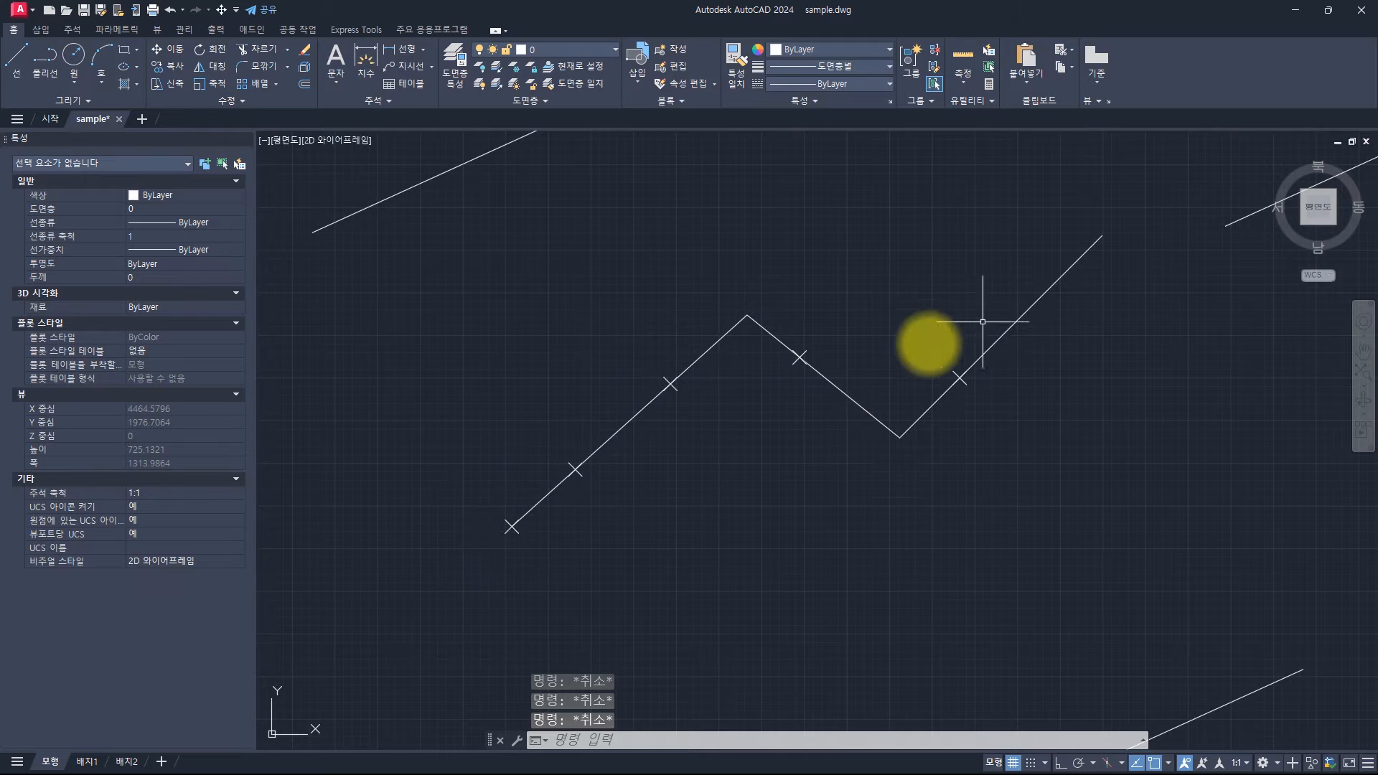
Step: Erase the inserted points from the zigzag polyline, keeping the polyline itself
click(456, 312)
click(1049, 603)
text(E)
key(Return)
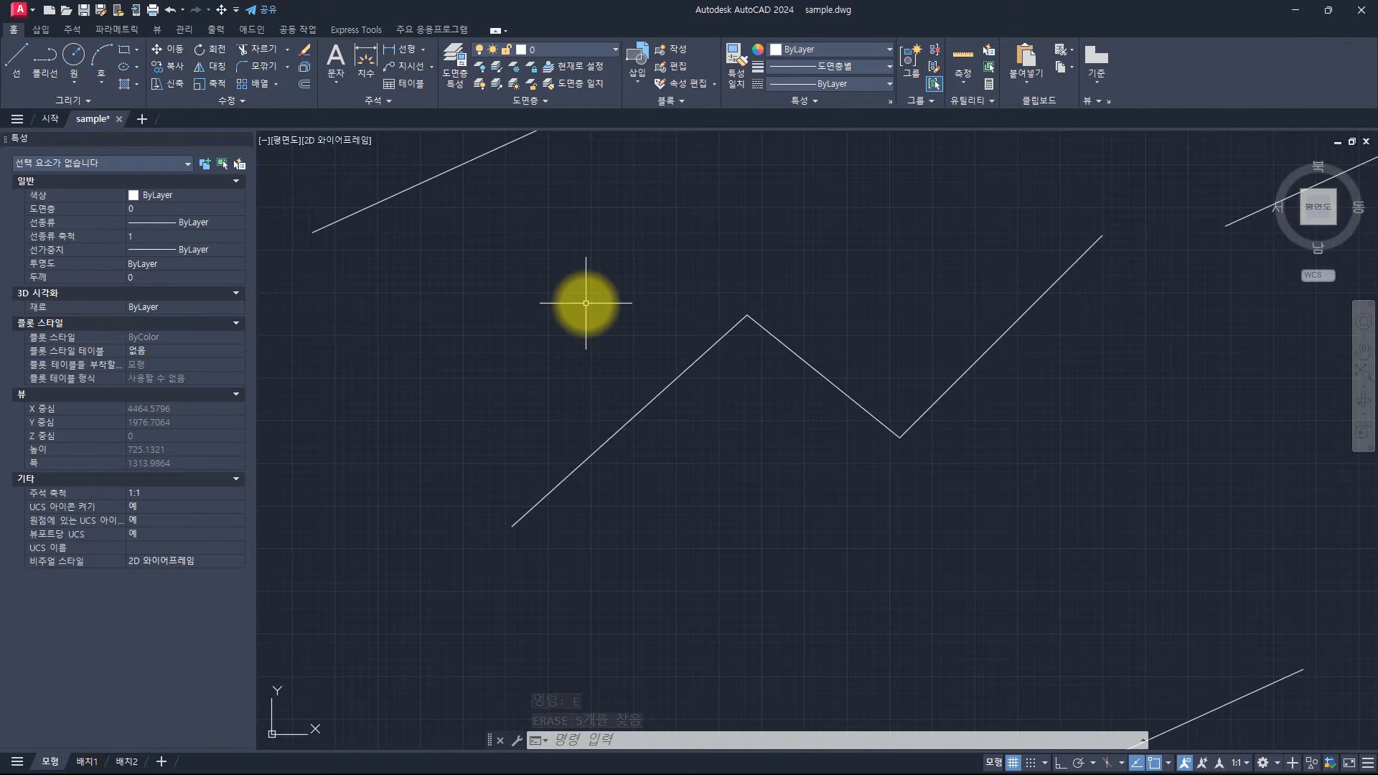
Step: Reverse the direction of the upper-left zigzag polyline
click(248, 99)
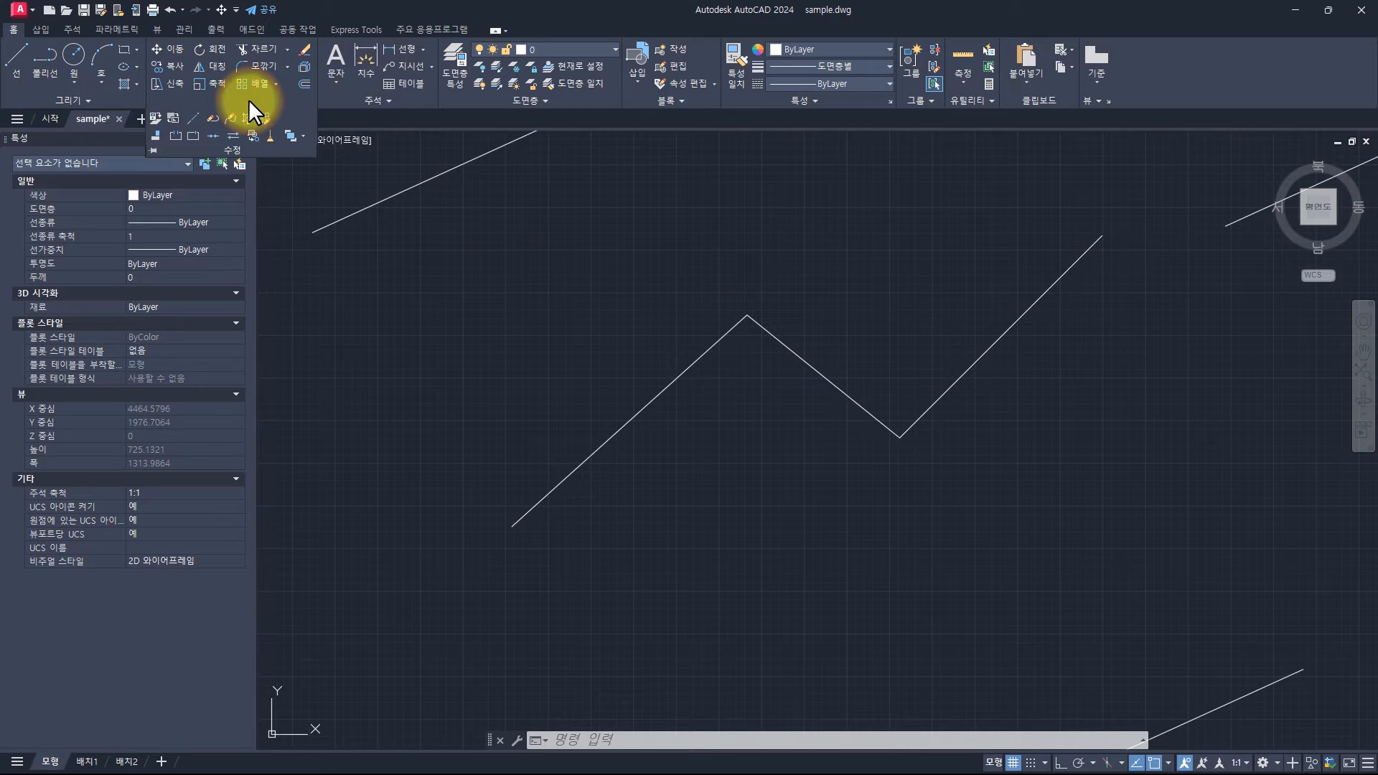
click(231, 136)
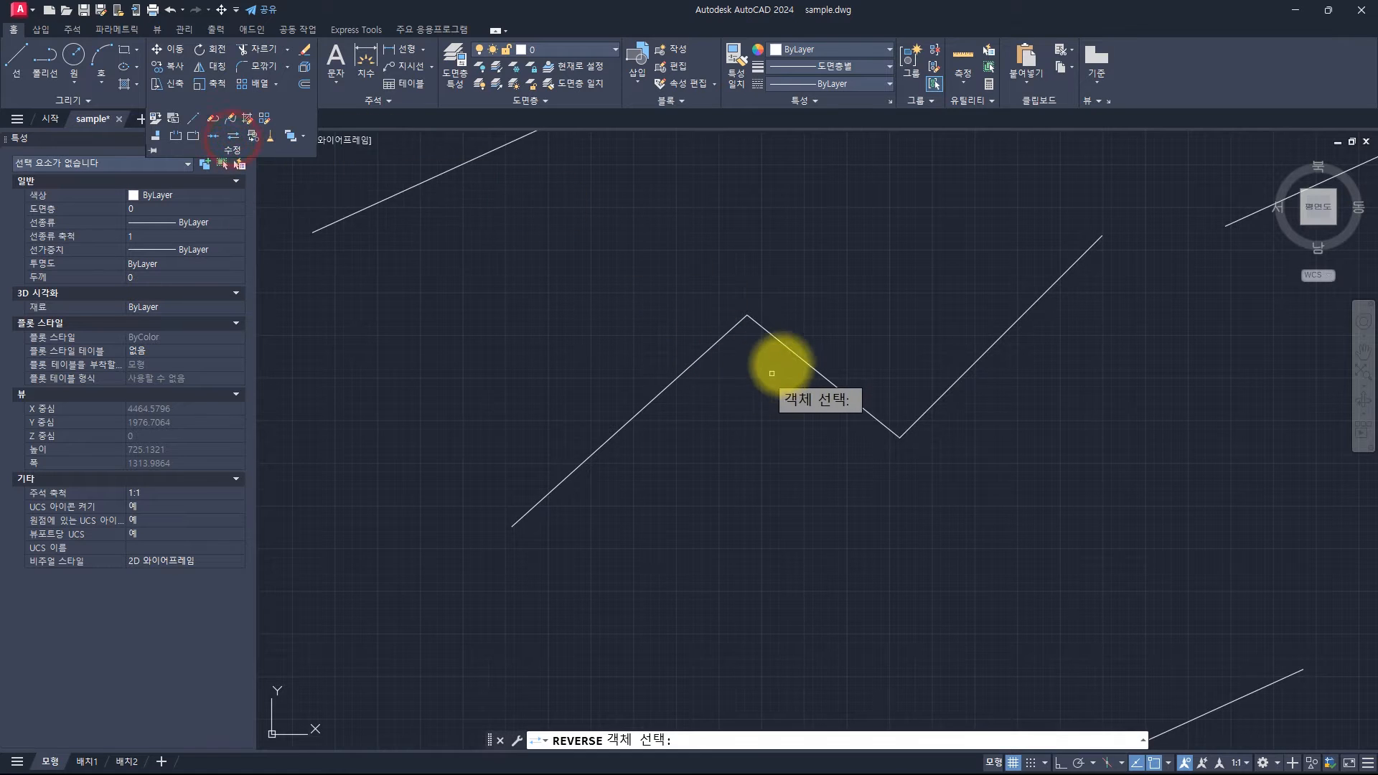
click(784, 344)
key(Return)
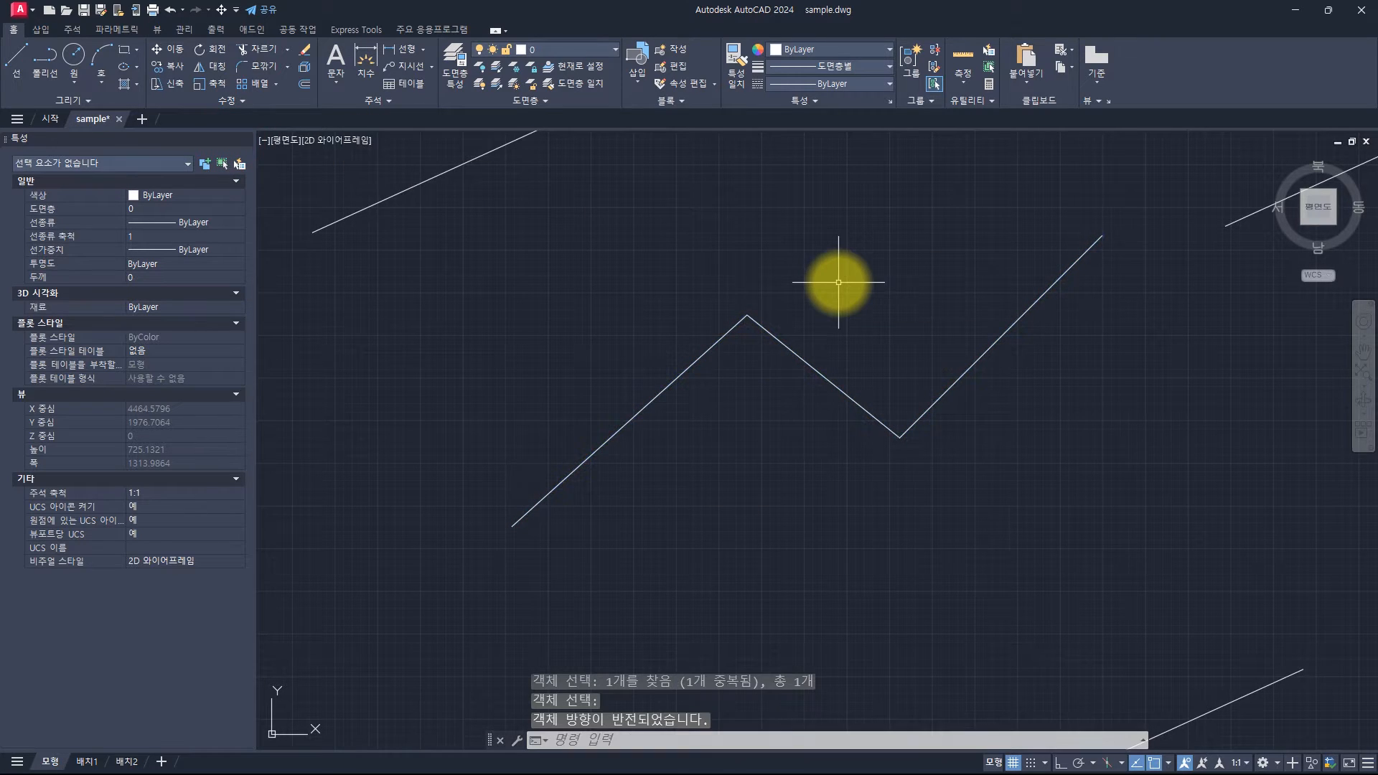
Step: Run INSERT_POINT_ALONG_CURVE on the reversed zigzag polyline with a distance of 100 and an increment of 50
text(INSERT_POINT_ALONG_CURVE)
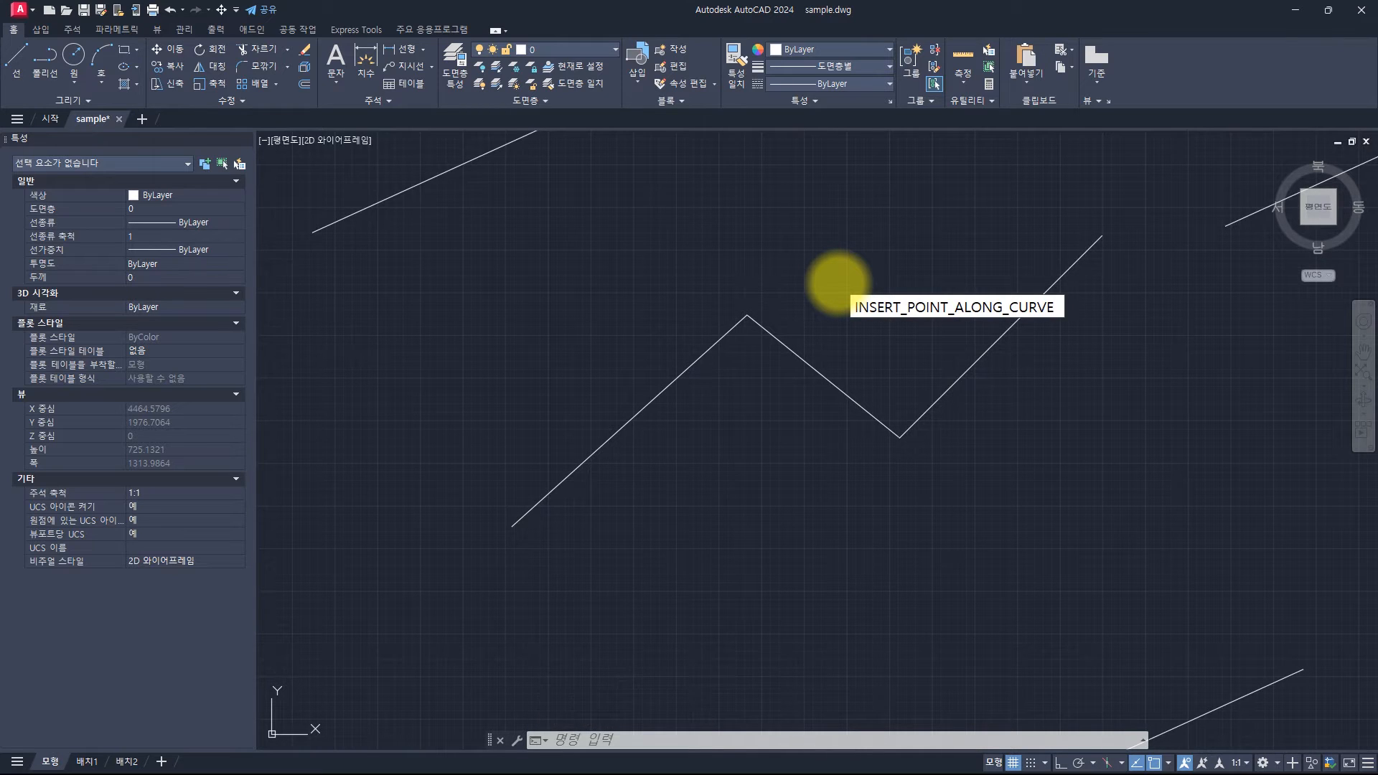
key(space)
click(814, 497)
click(706, 287)
key(space)
key(space)
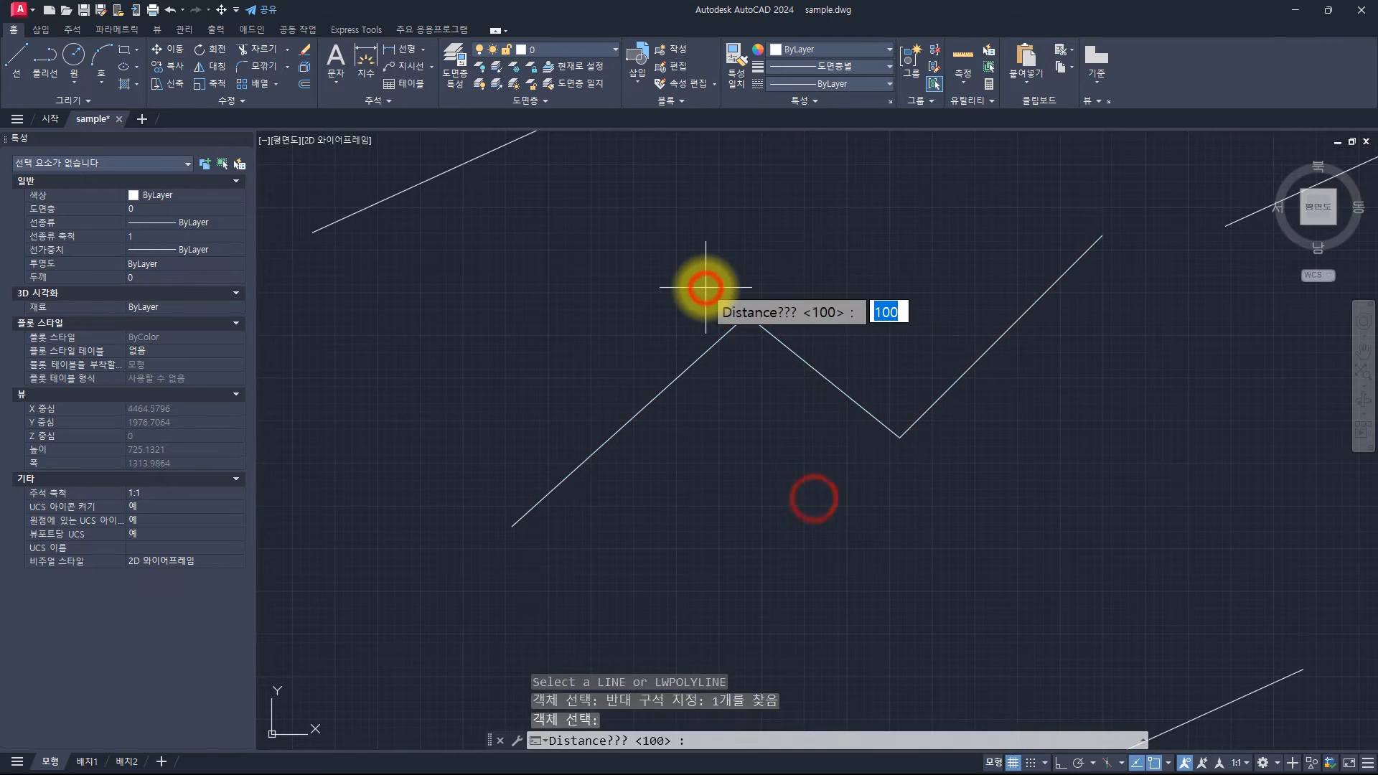
key(space)
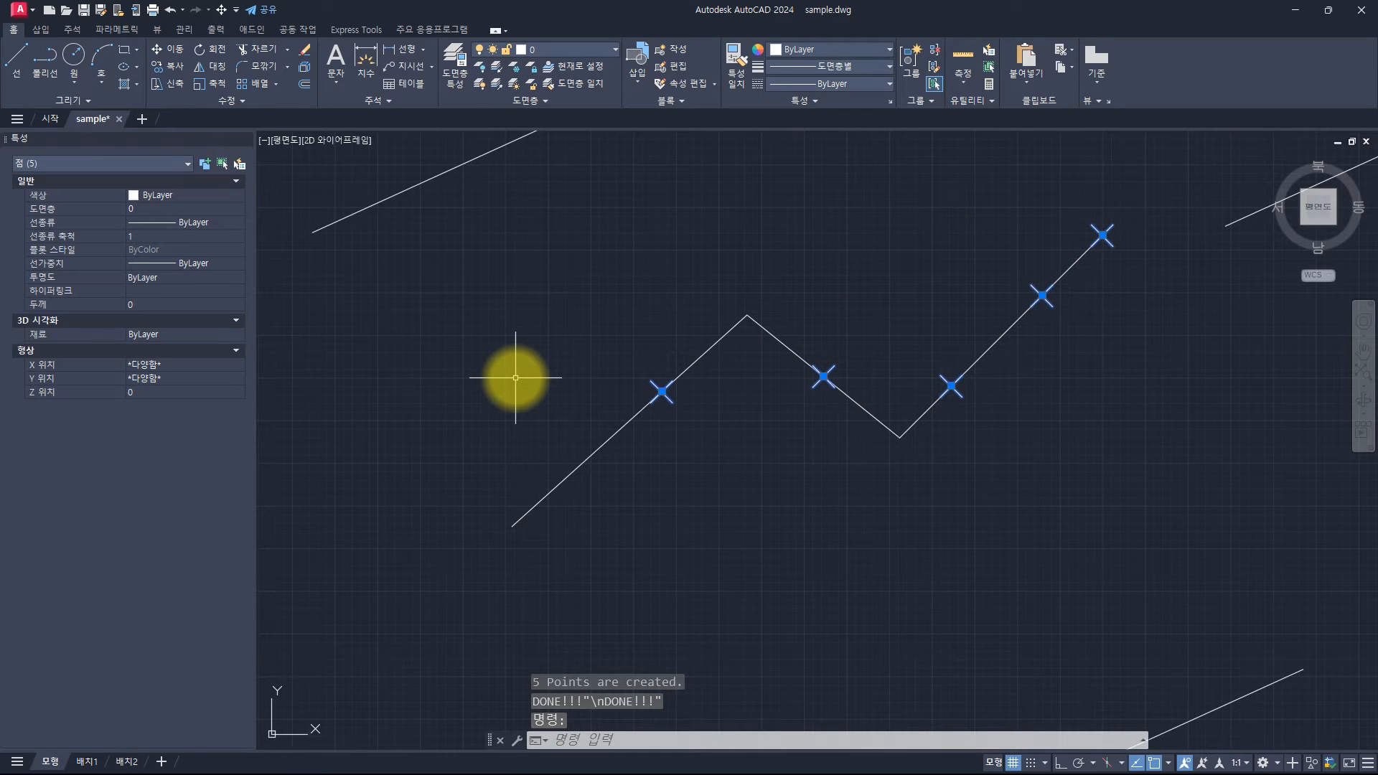
Step: Clear the selection of the inserted points on the reversed polyline
key(alt+Tab)
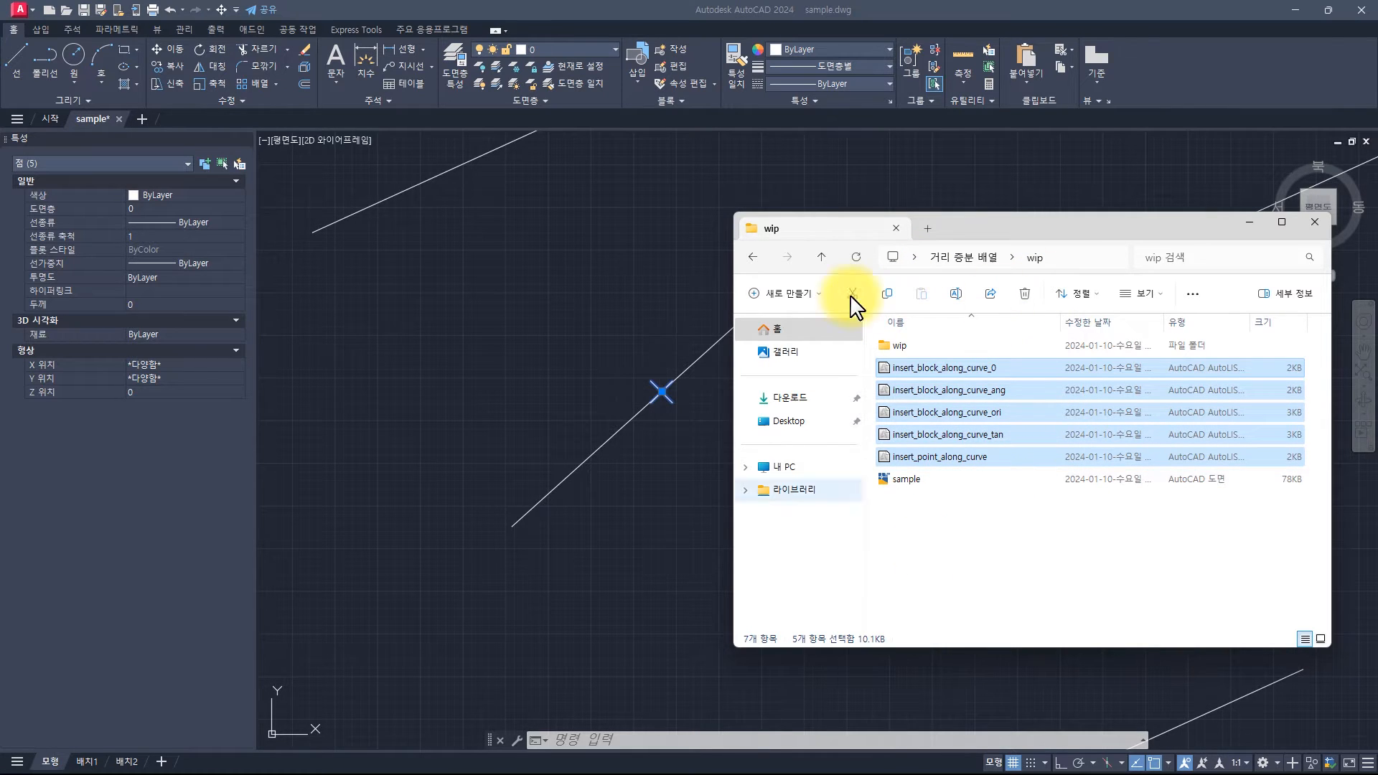
click(236, 99)
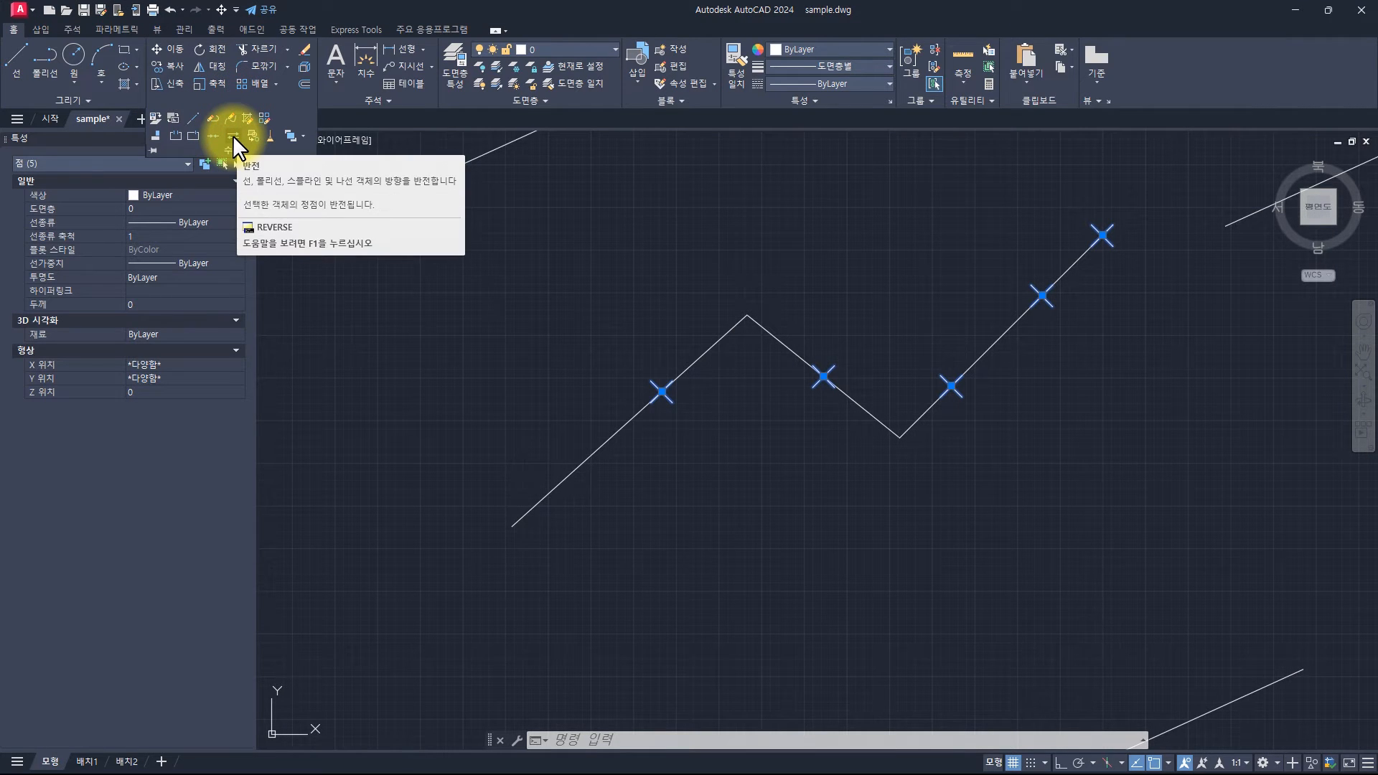
key(Escape)
key(Escape)
key(Escape)
scroll(625, 317, down, 5)
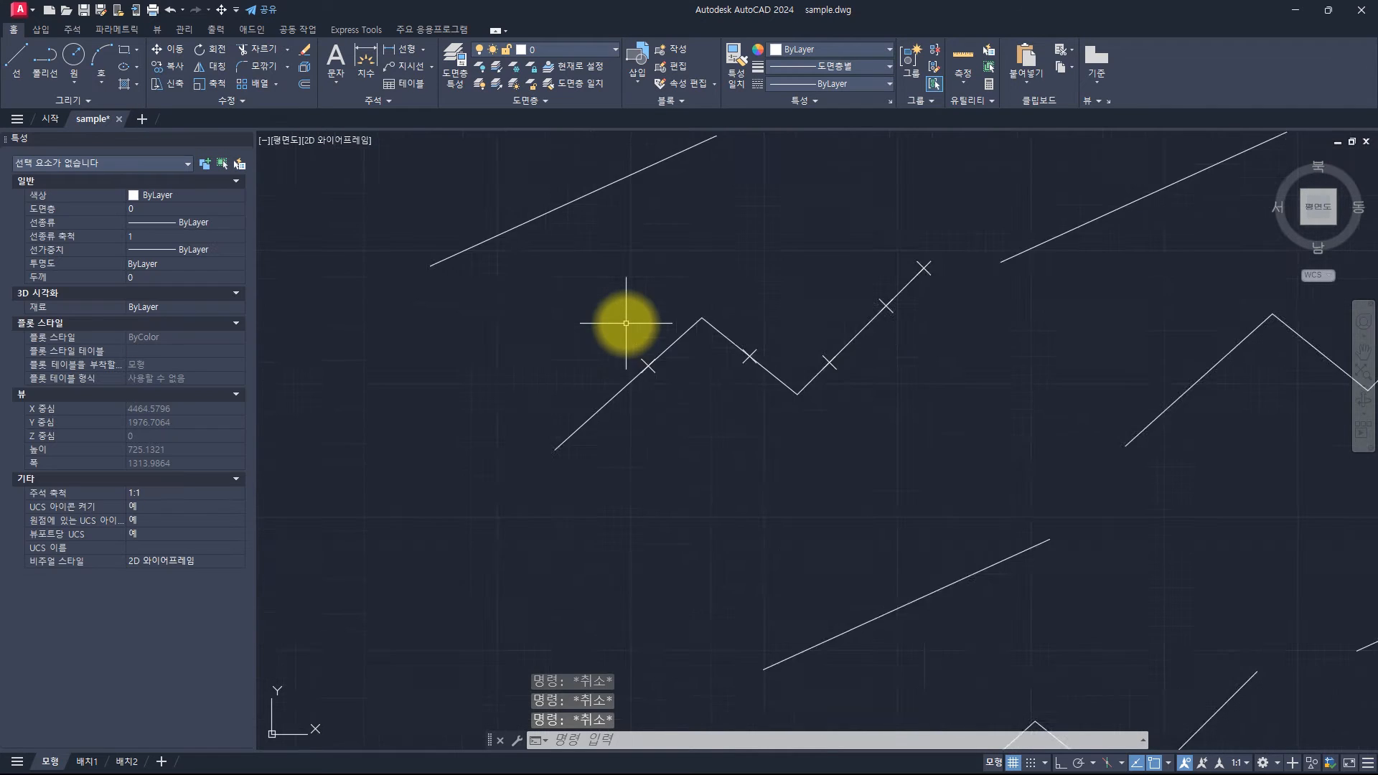
middle_drag(847, 297, 714, 354)
Step: Switch to the wip folder in File Explorer and look over the four insert_block_along_curve LISP files, focusing on insert_block_along_curve_0
key(alt+Tab)
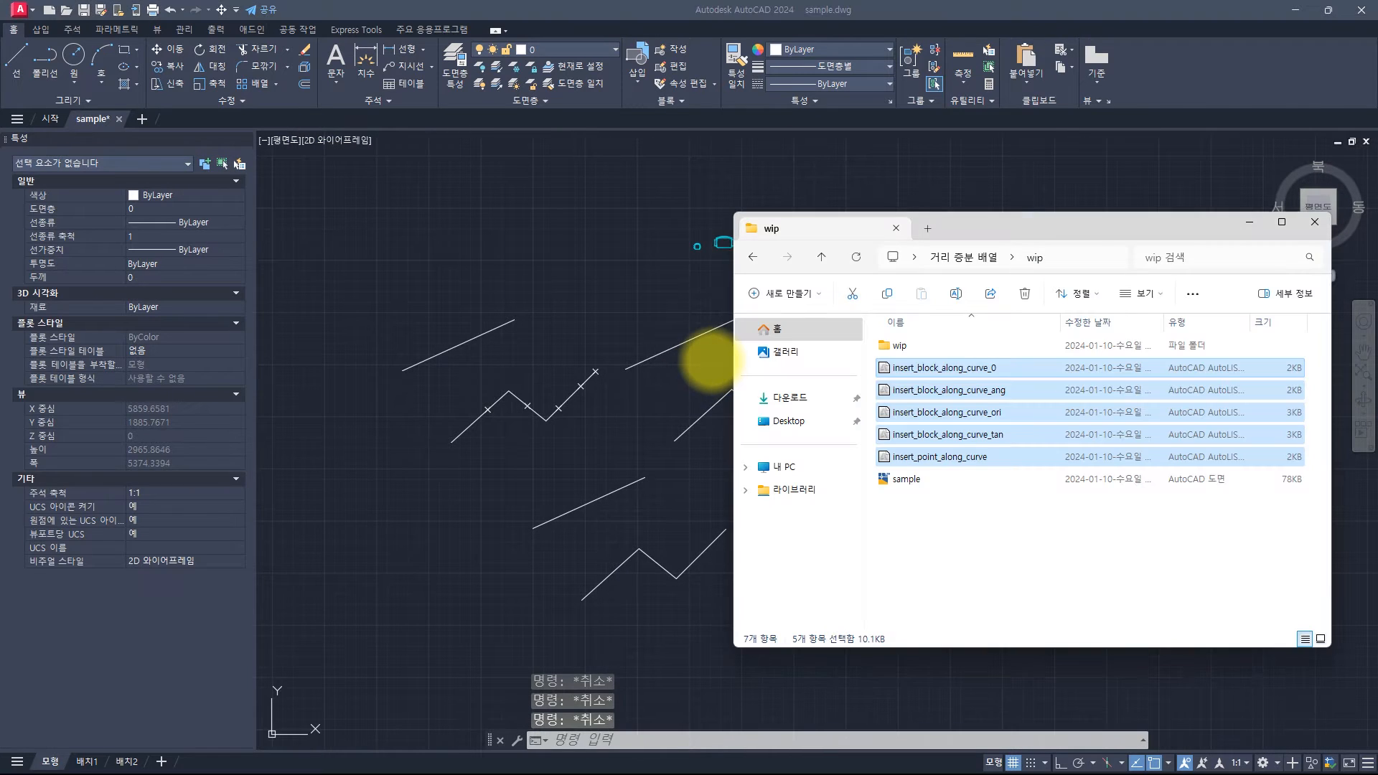
click(939, 458)
click(953, 508)
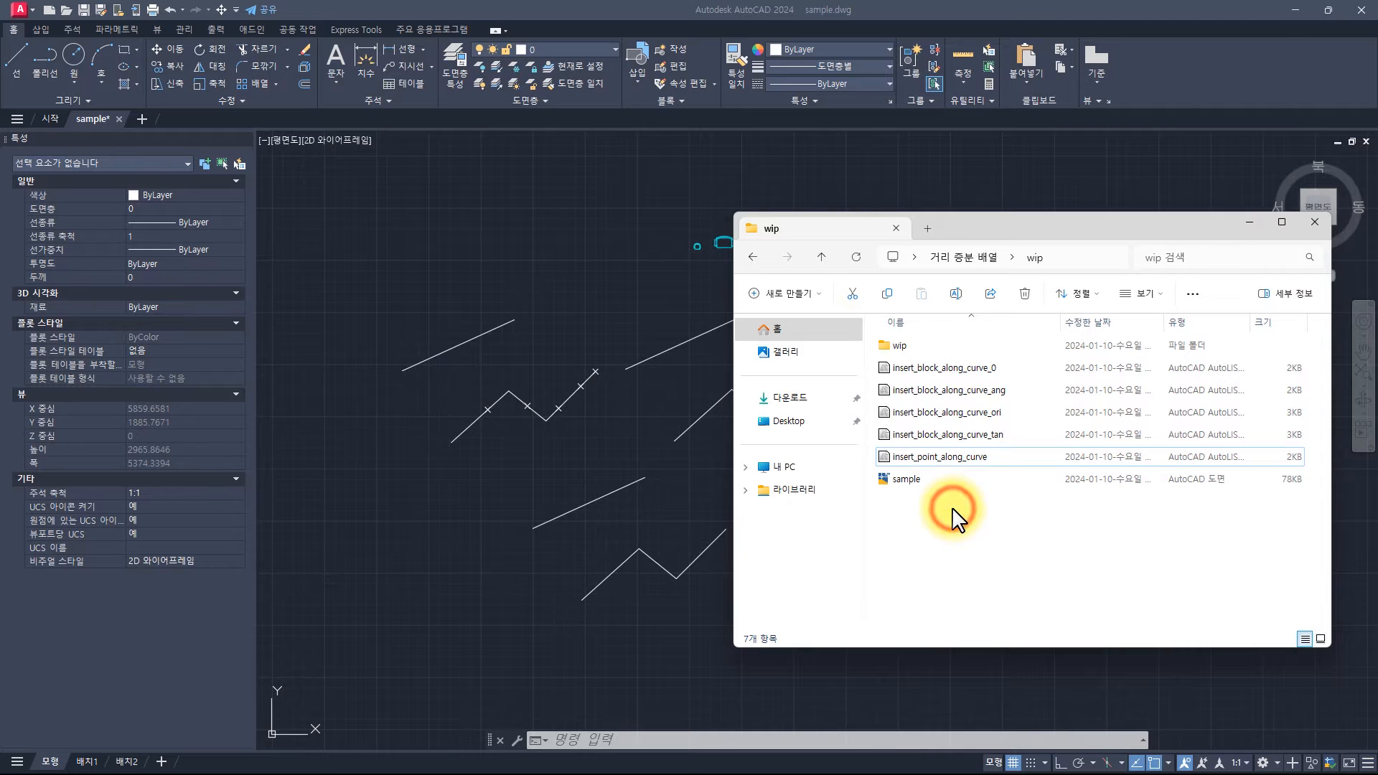
click(978, 366)
shift+click(994, 435)
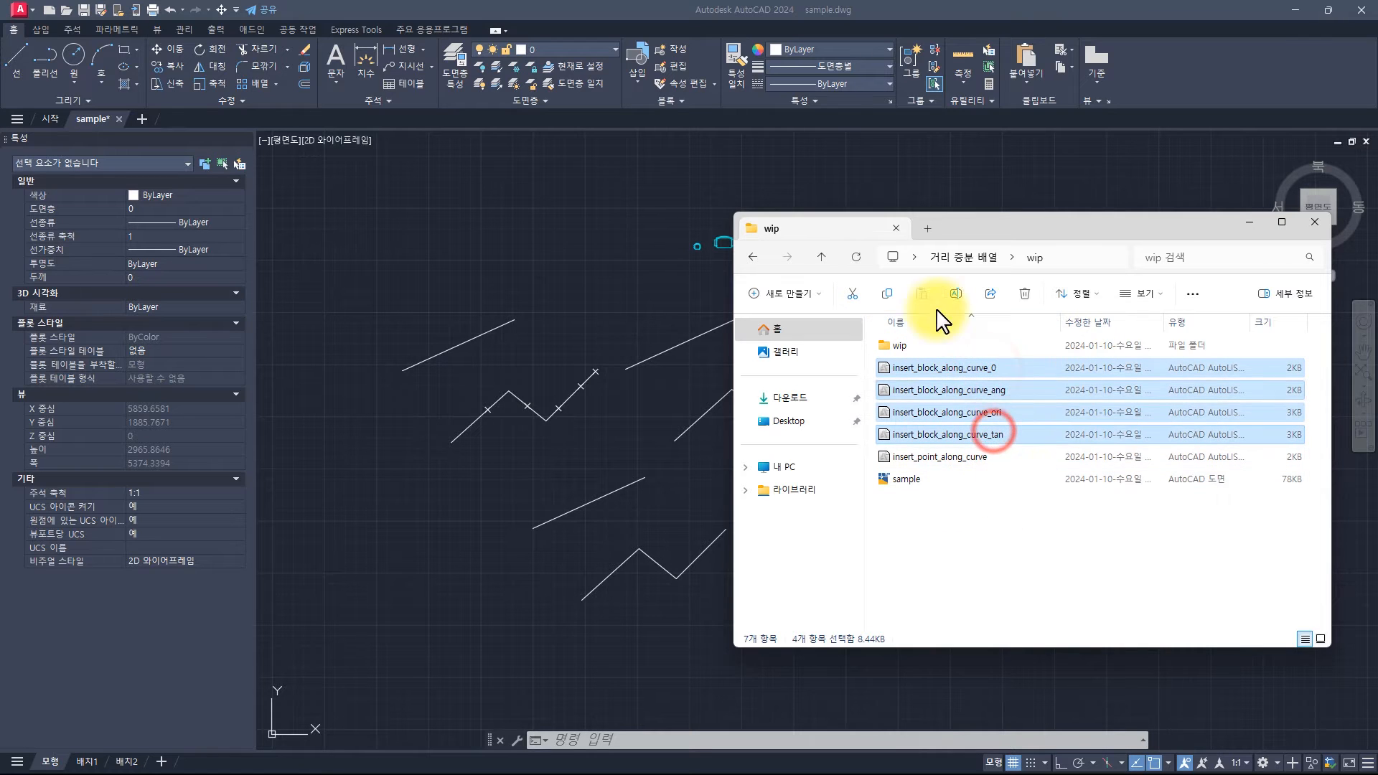
click(982, 519)
click(981, 368)
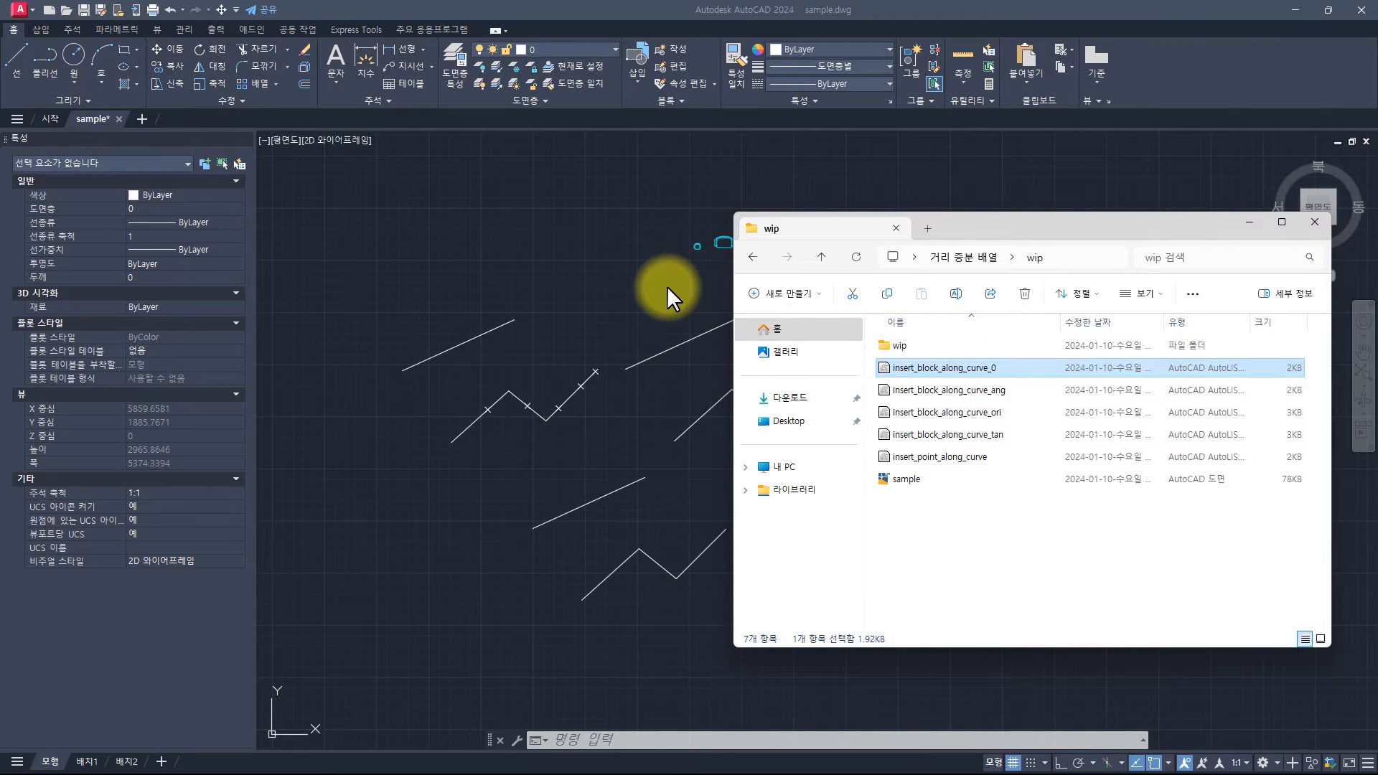
click(644, 284)
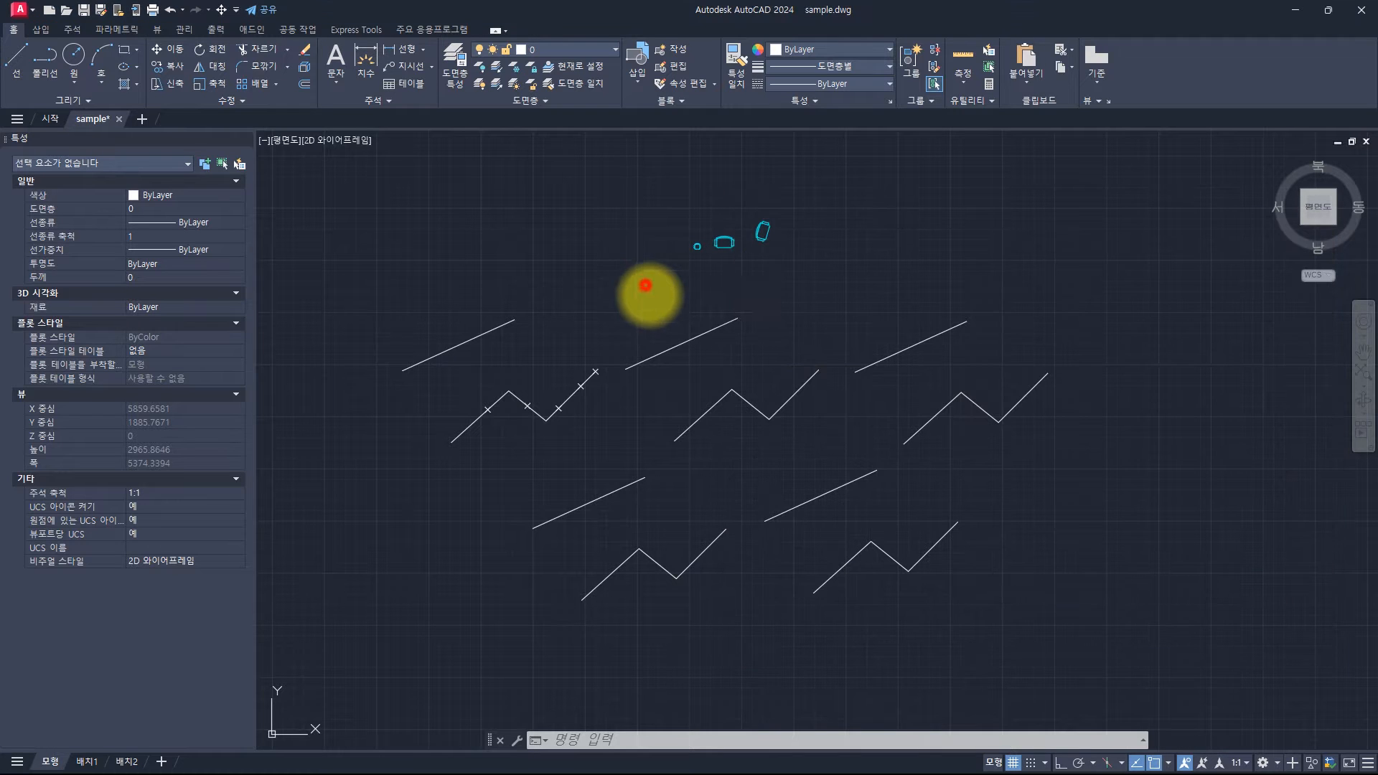
Step: Copy the small chair block to the empty area just above the upper-middle straight line
key(Escape)
key(Escape)
scroll(677, 237, up, 5)
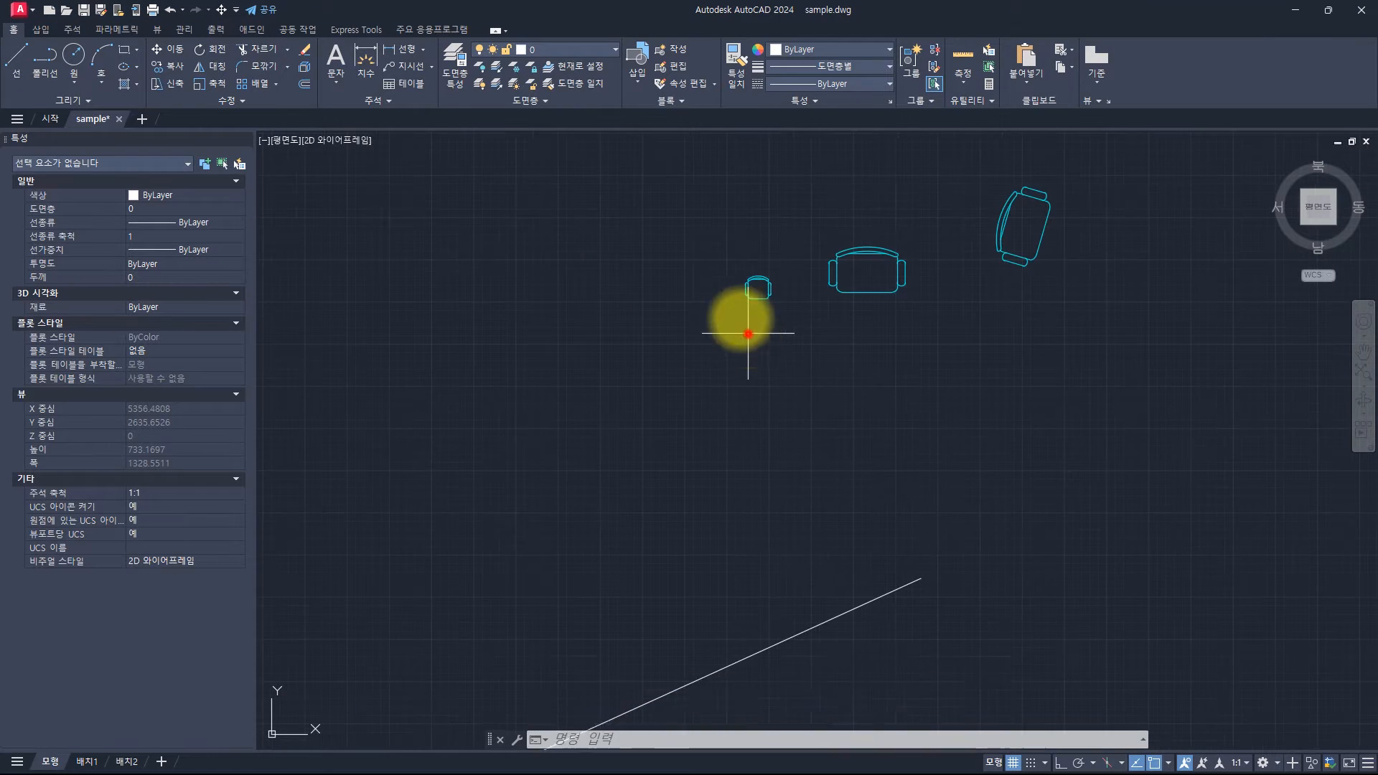
click(747, 332)
click(668, 228)
scroll(639, 412, down, 4)
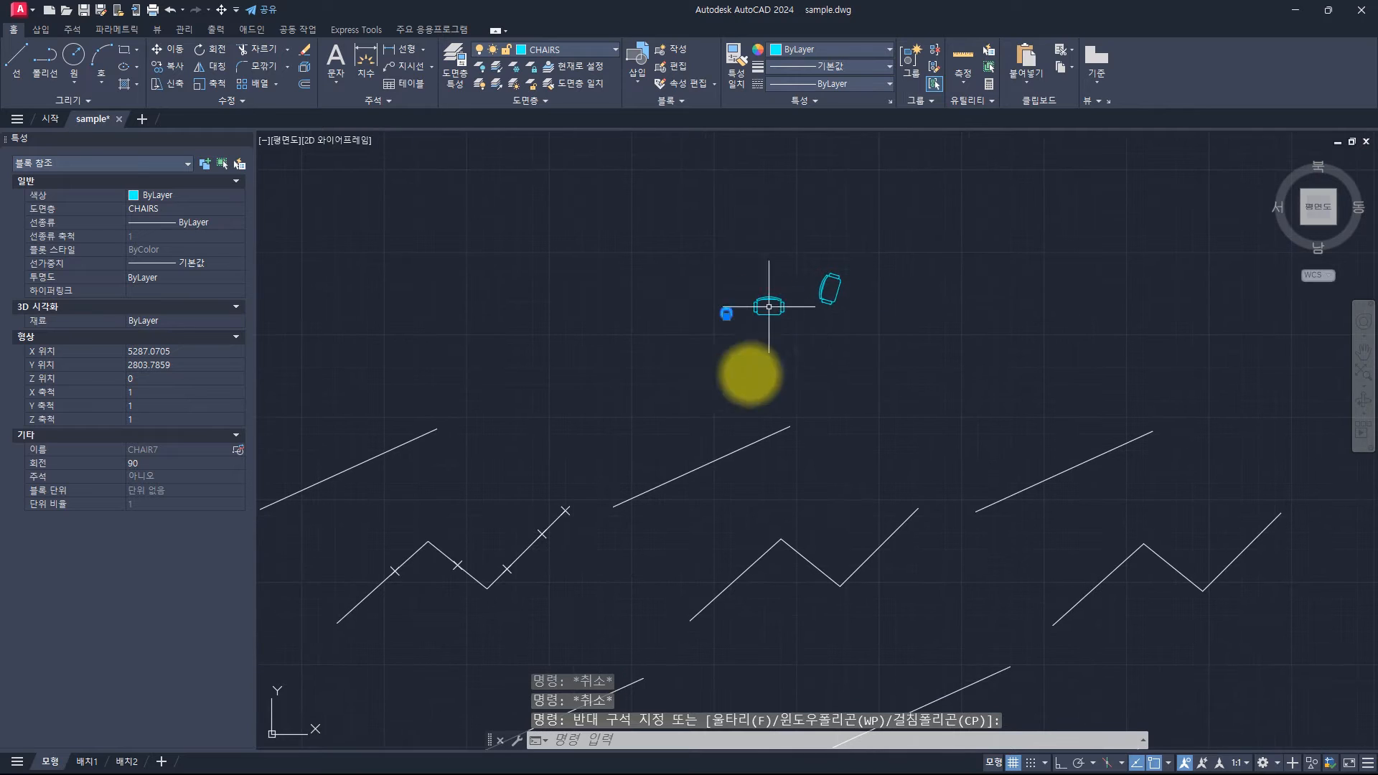
scroll(682, 369, up, 3)
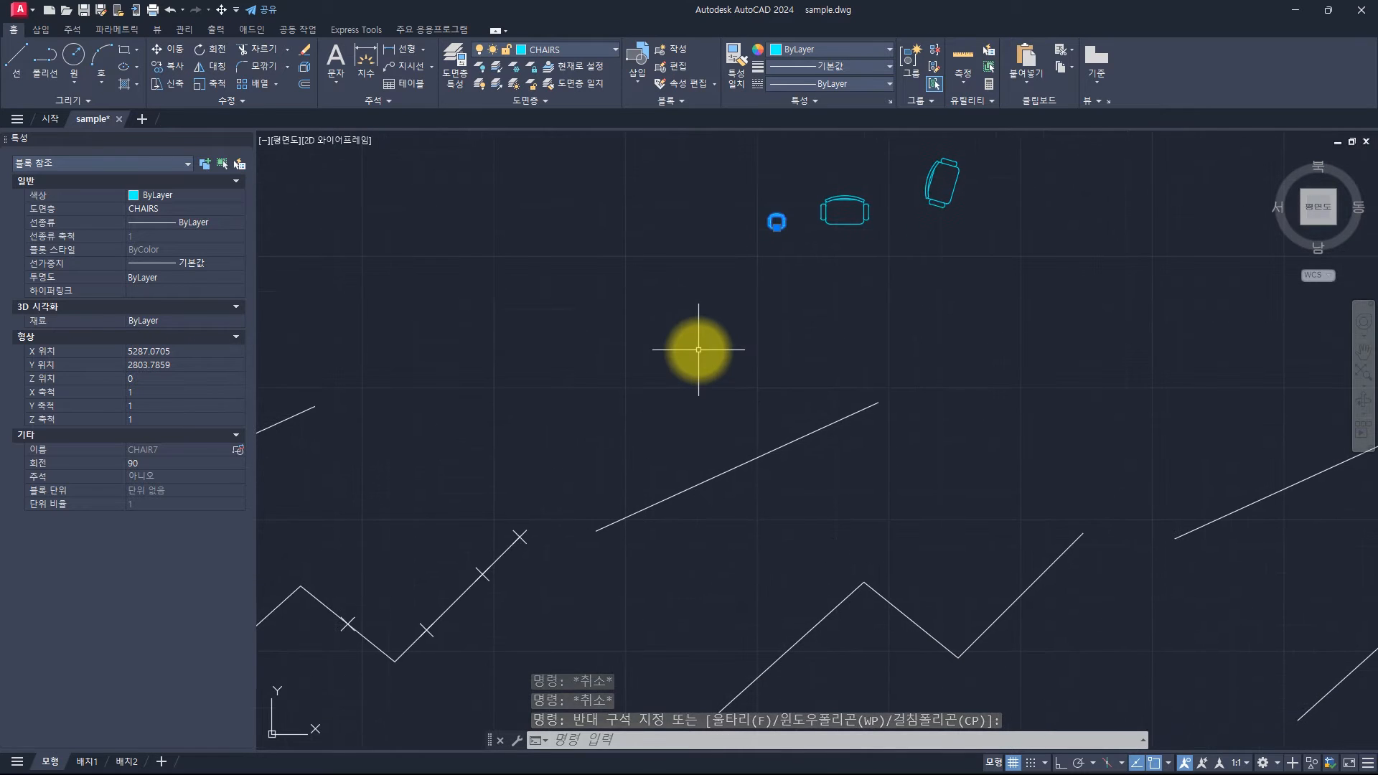
text(cp)
key(Return)
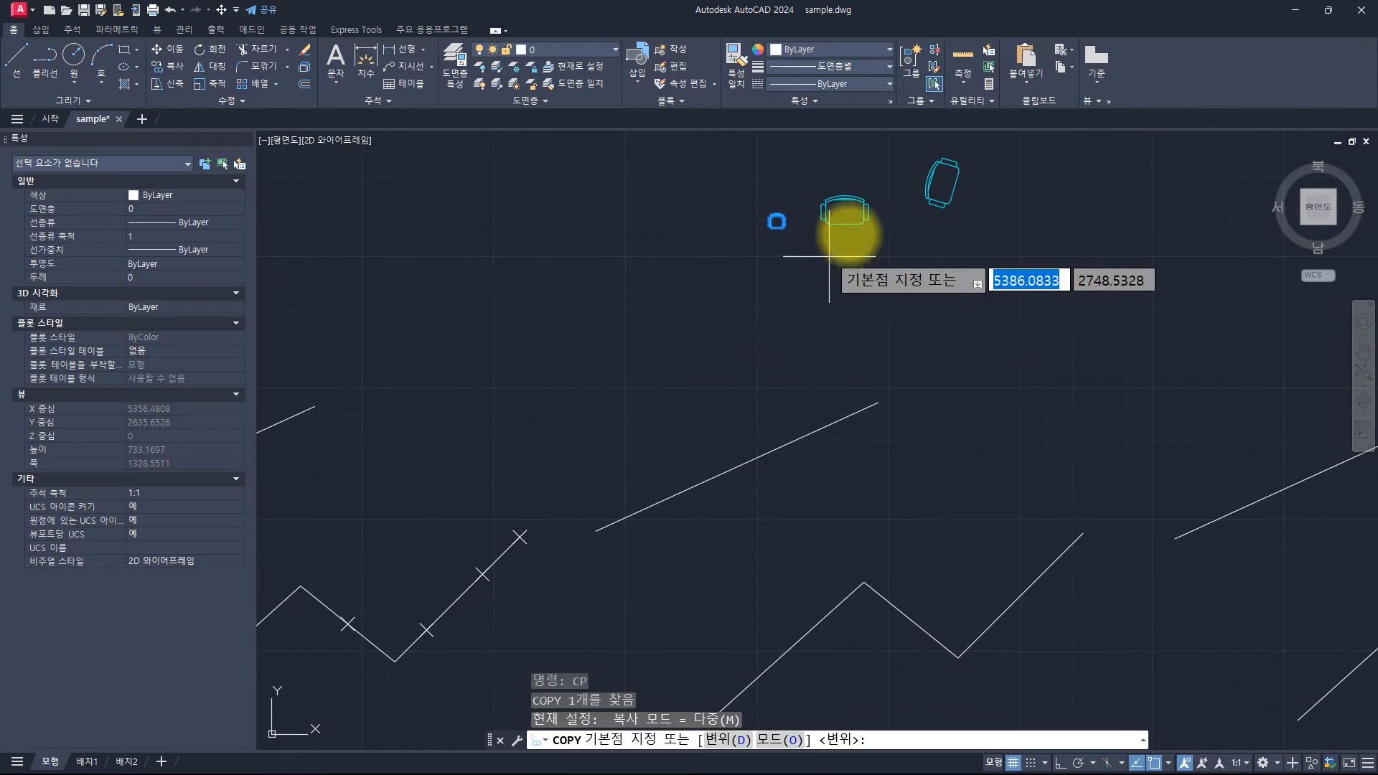
click(815, 253)
click(717, 366)
key(Escape)
key(Escape)
Step: Select the copied chair block to check its name and rotation in the properties, and clear the selection
click(719, 381)
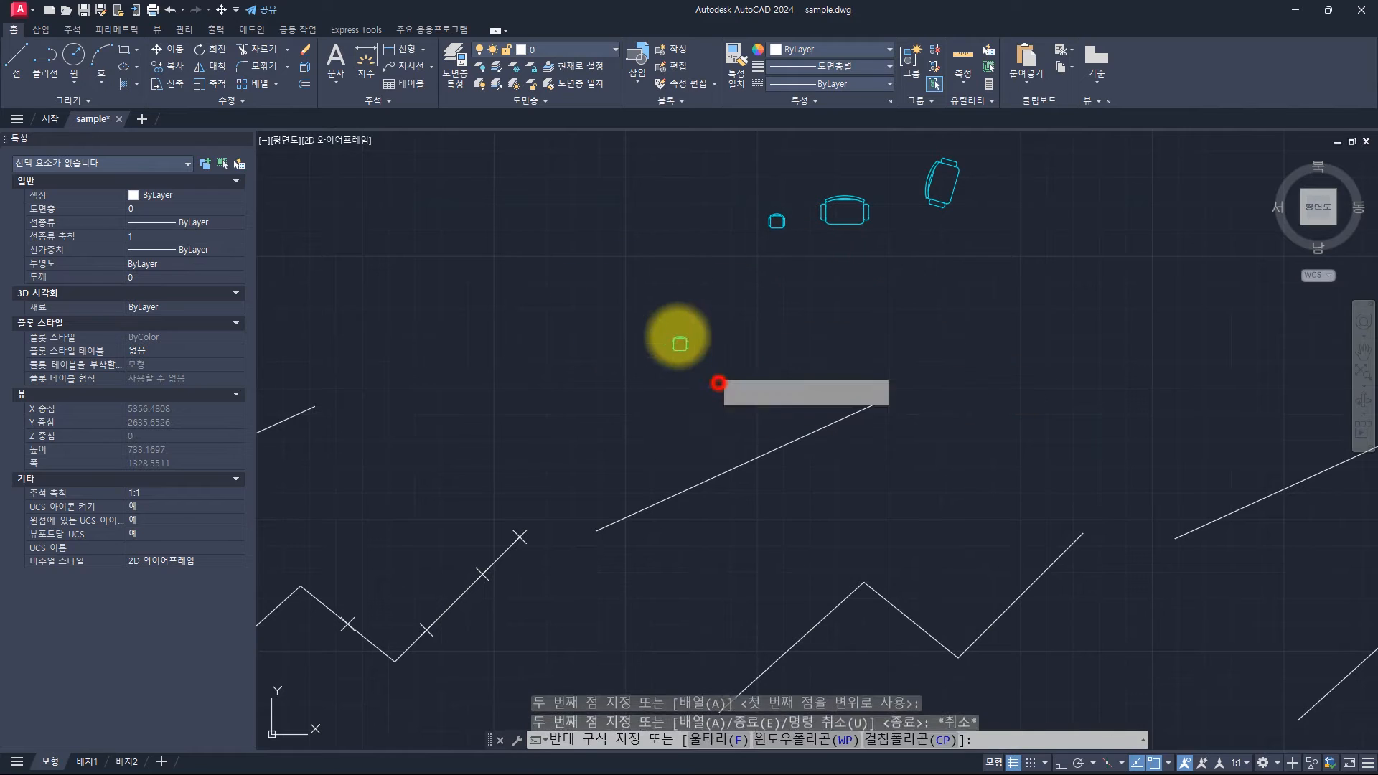
click(653, 312)
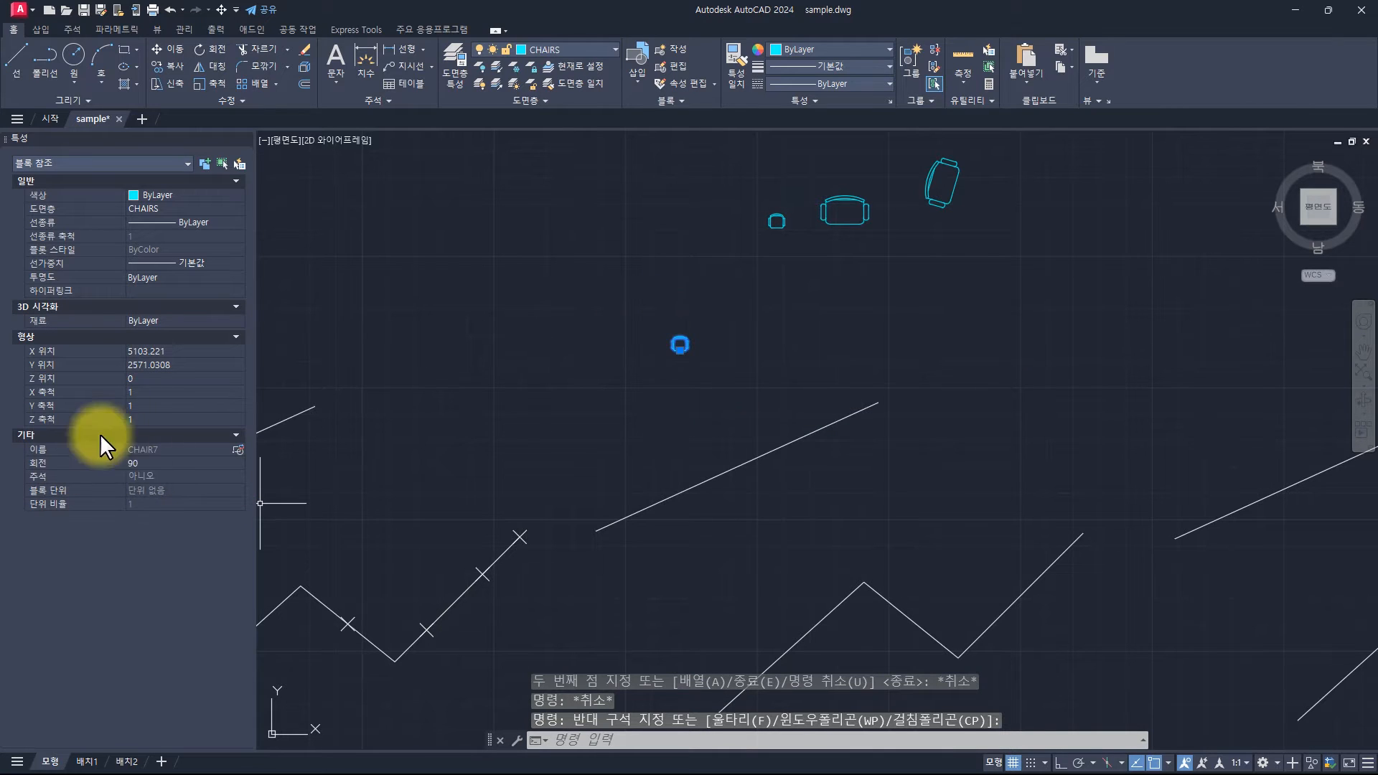
key(Escape)
click(716, 385)
click(640, 294)
middle_drag(714, 427, 613, 305)
click(850, 428)
key(Escape)
key(Escape)
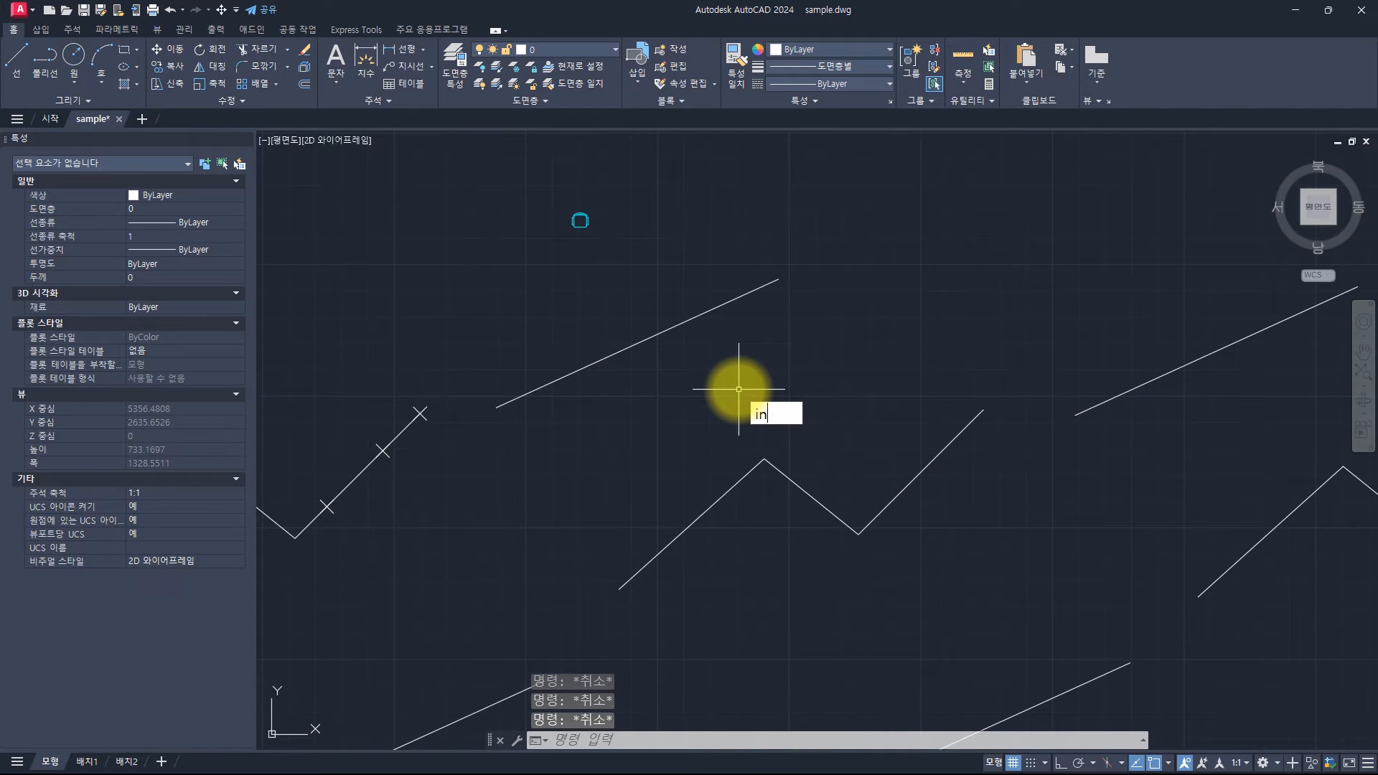
Step: Run INSERT_BLOCK_ALONG_CURVE_0 on the upper-middle zigzag polyline with the copied chair block, a distance of 100 and an increment of 50
text(SERT_B)
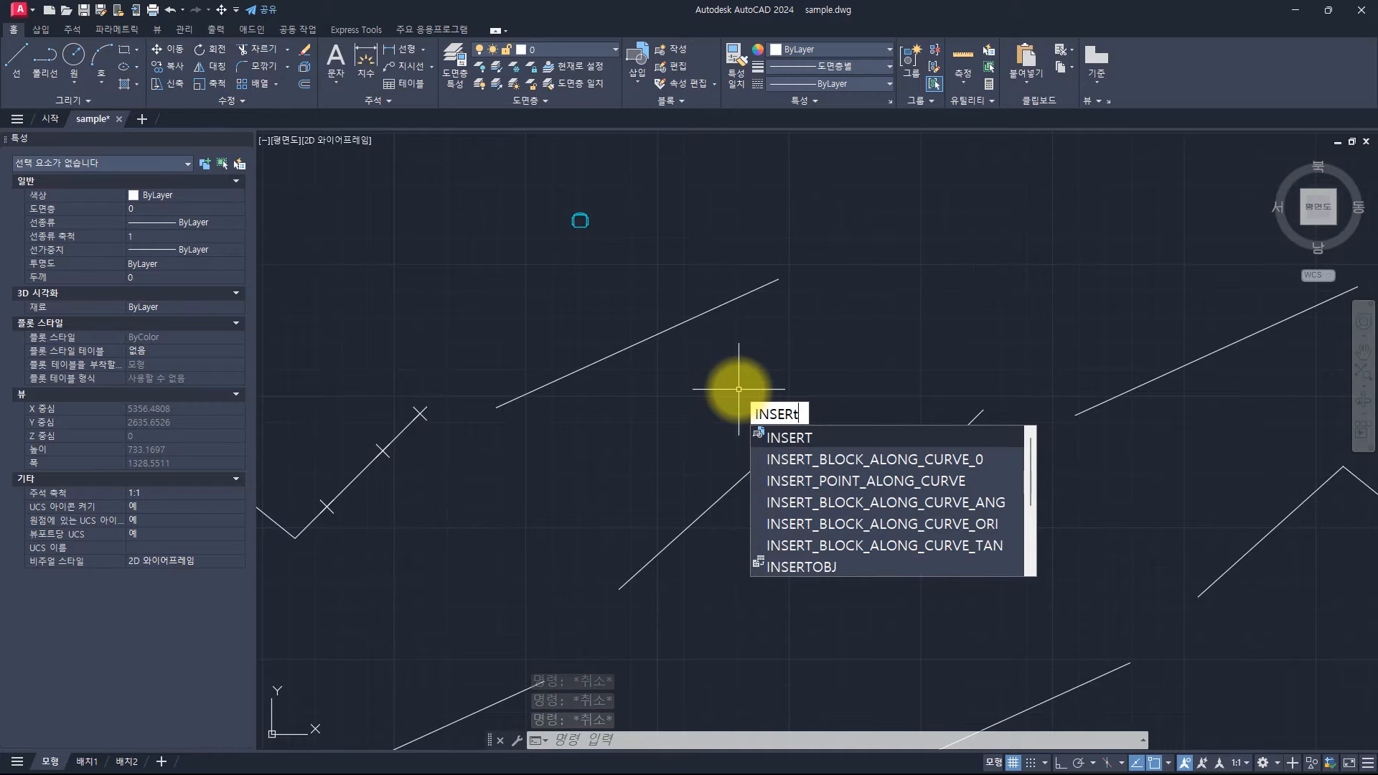
key(Down)
key(Up)
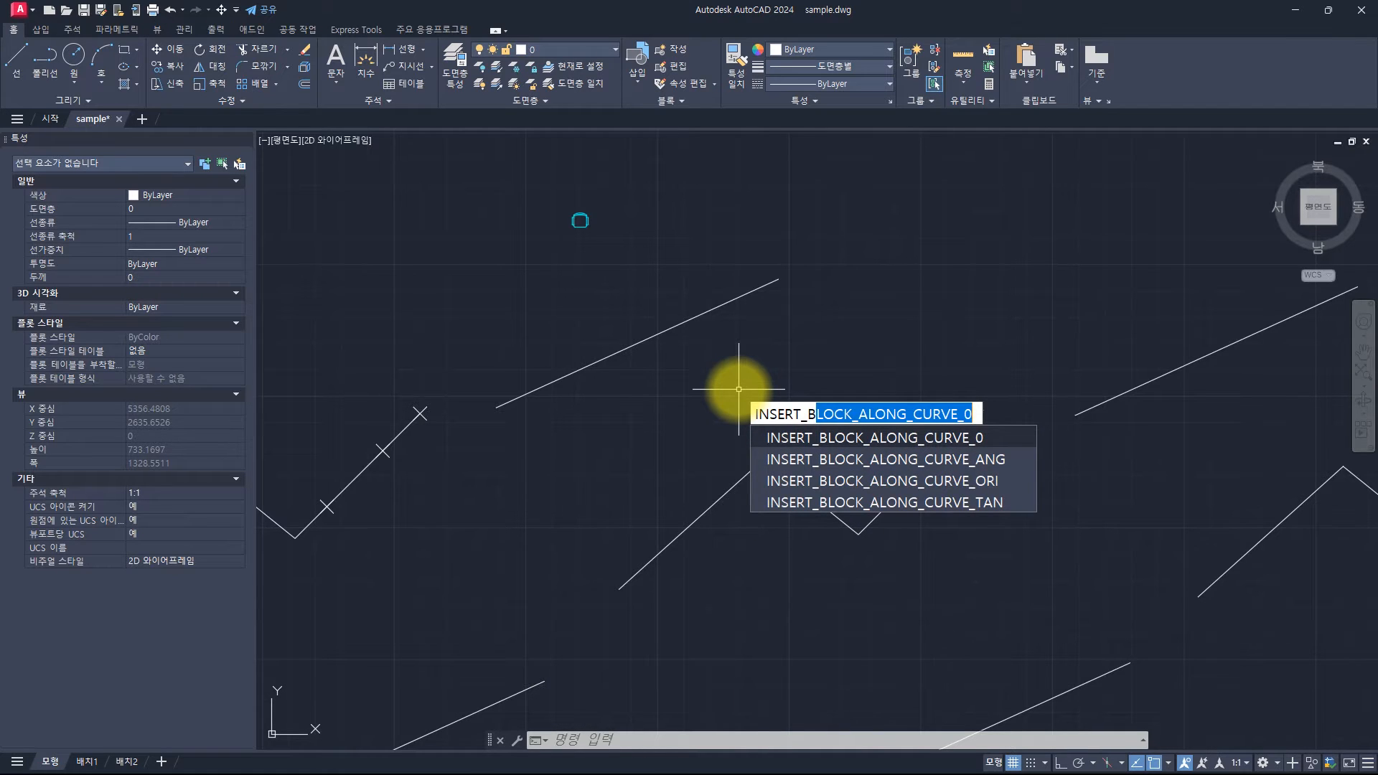
key(Return)
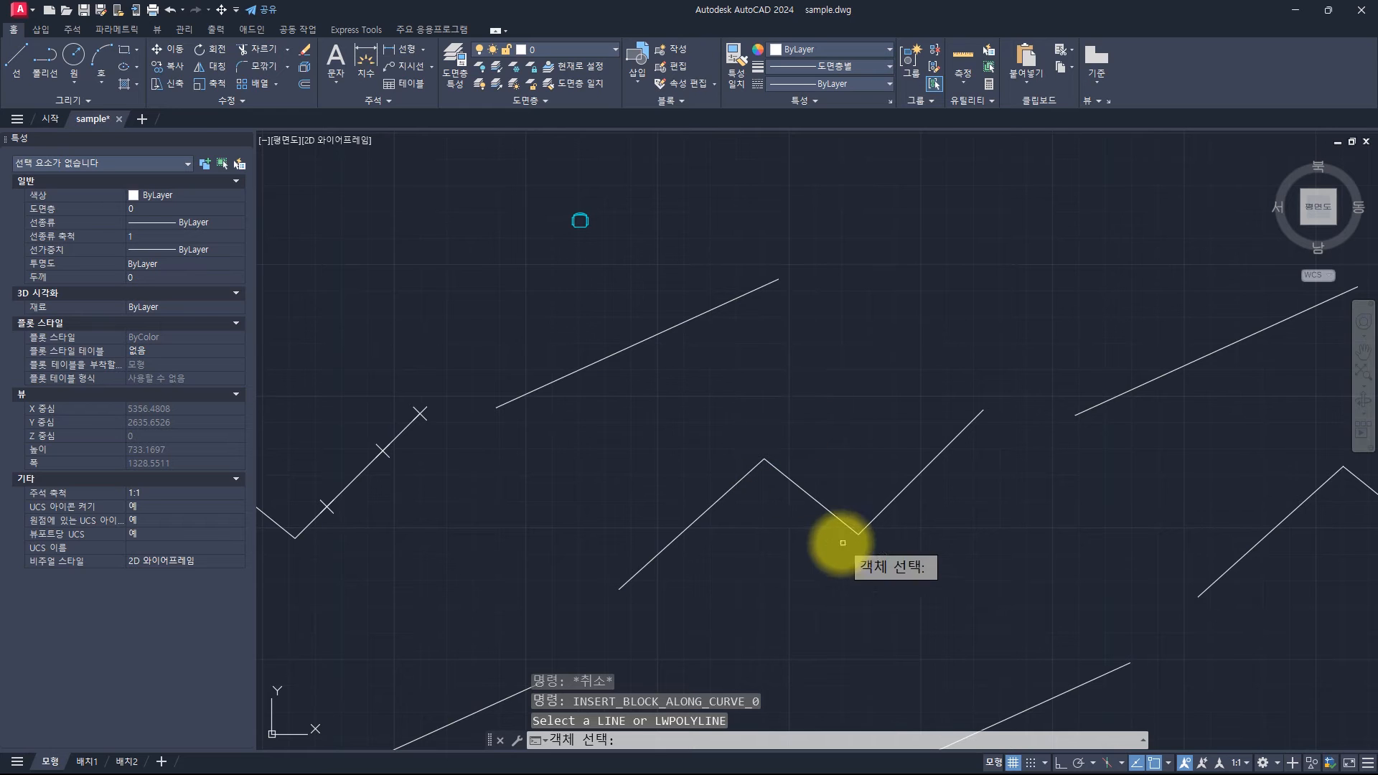
click(790, 560)
click(661, 446)
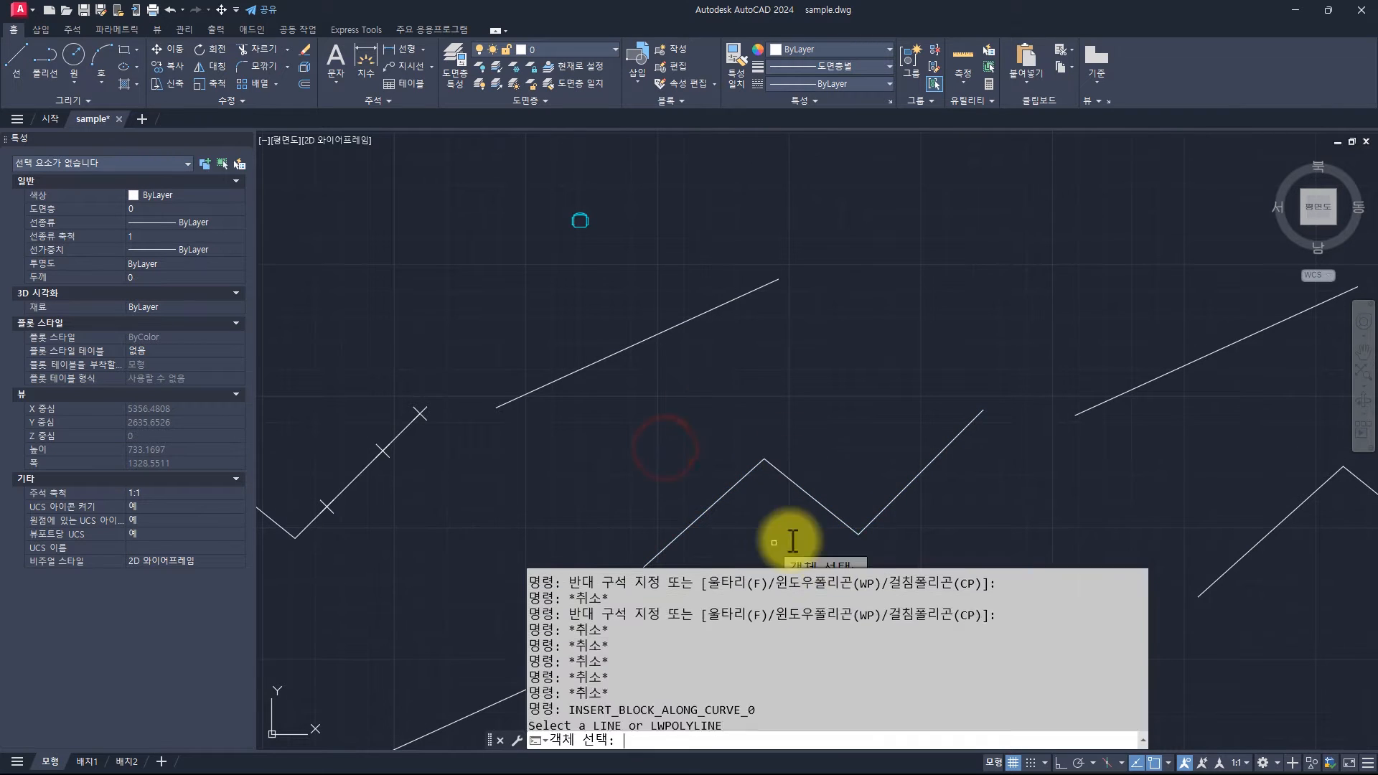
key(Return)
drag(526, 721, 664, 726)
click(609, 275)
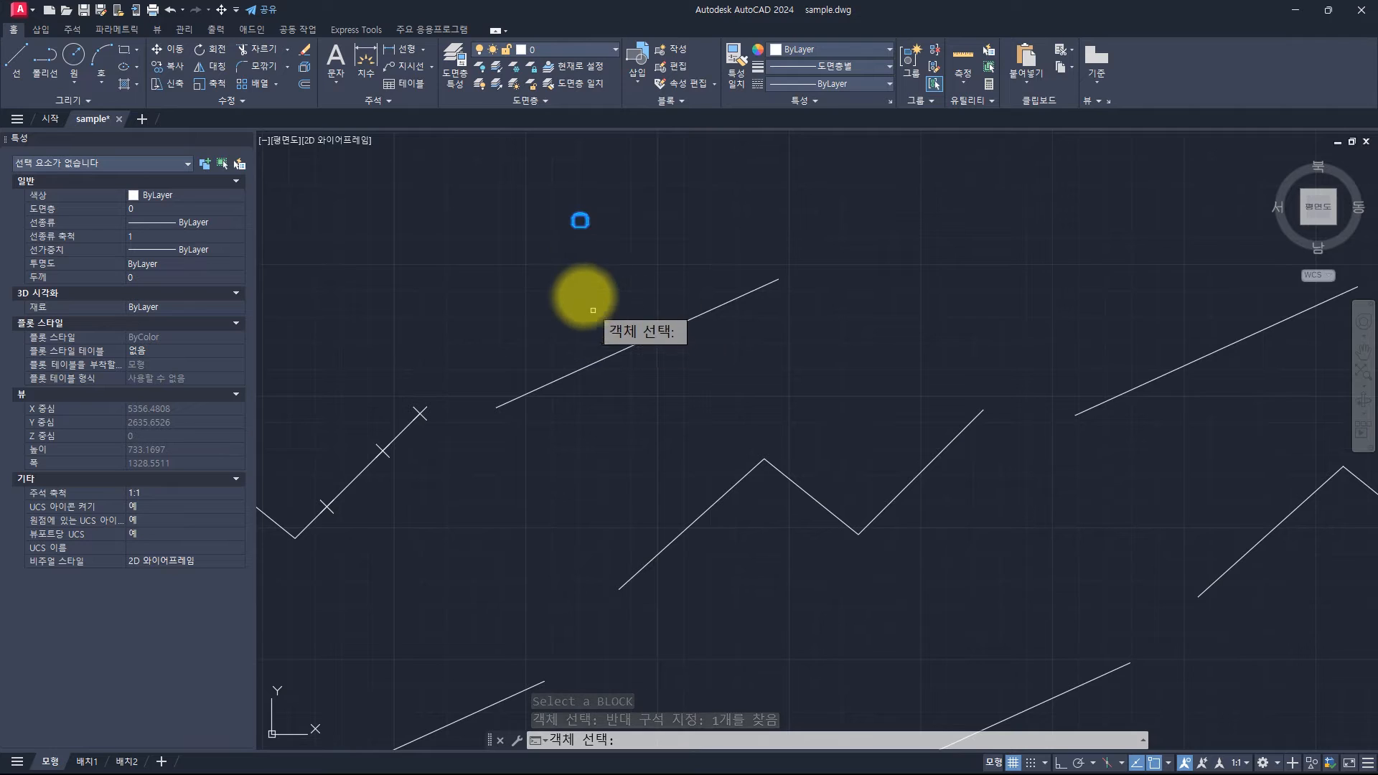
key(Return)
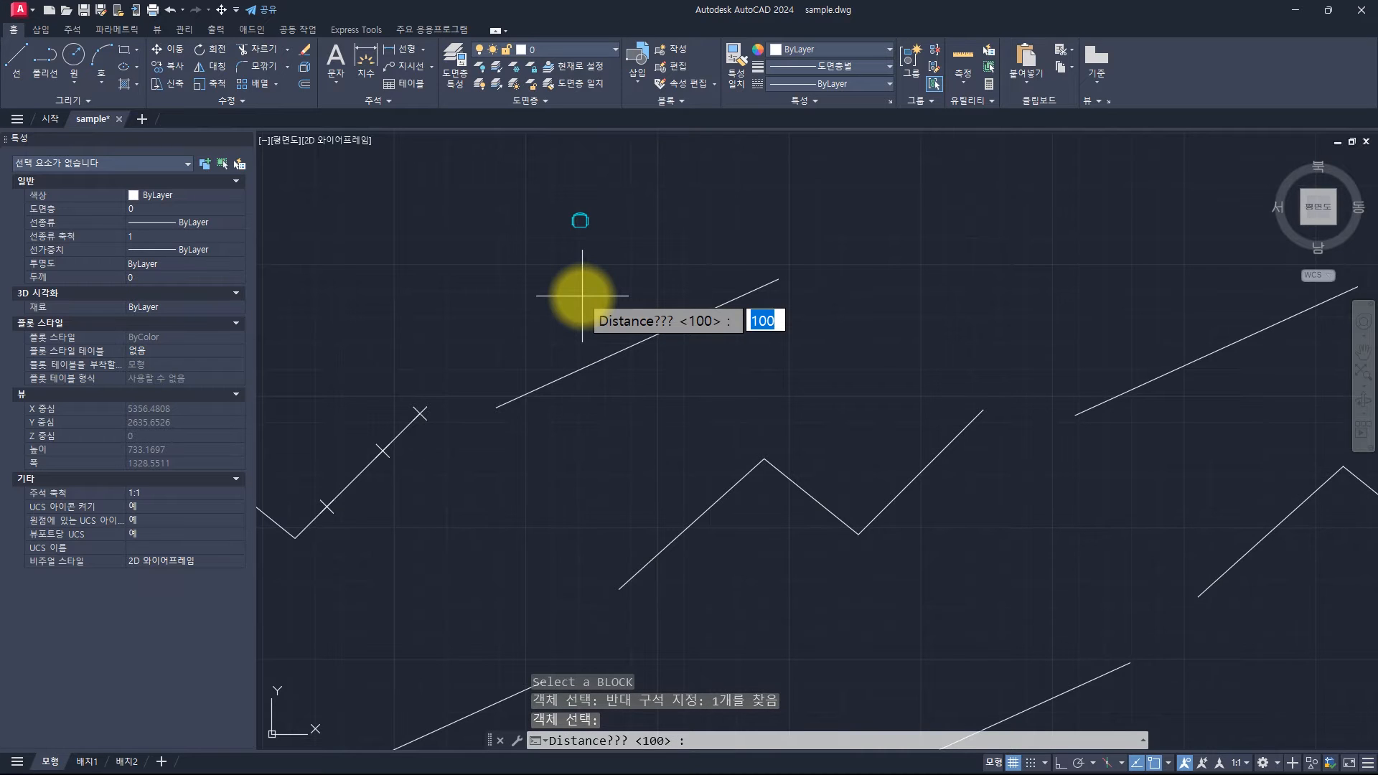
key(Return)
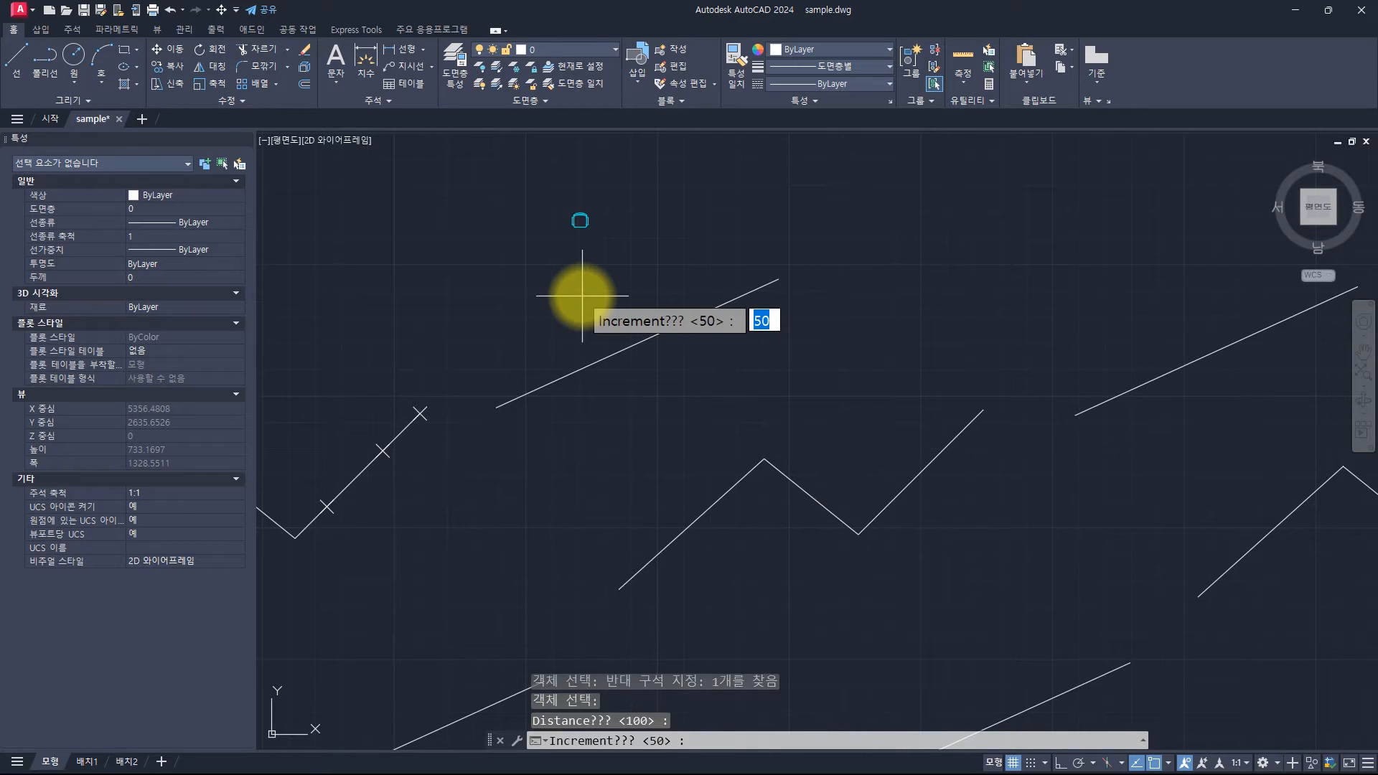
key(Return)
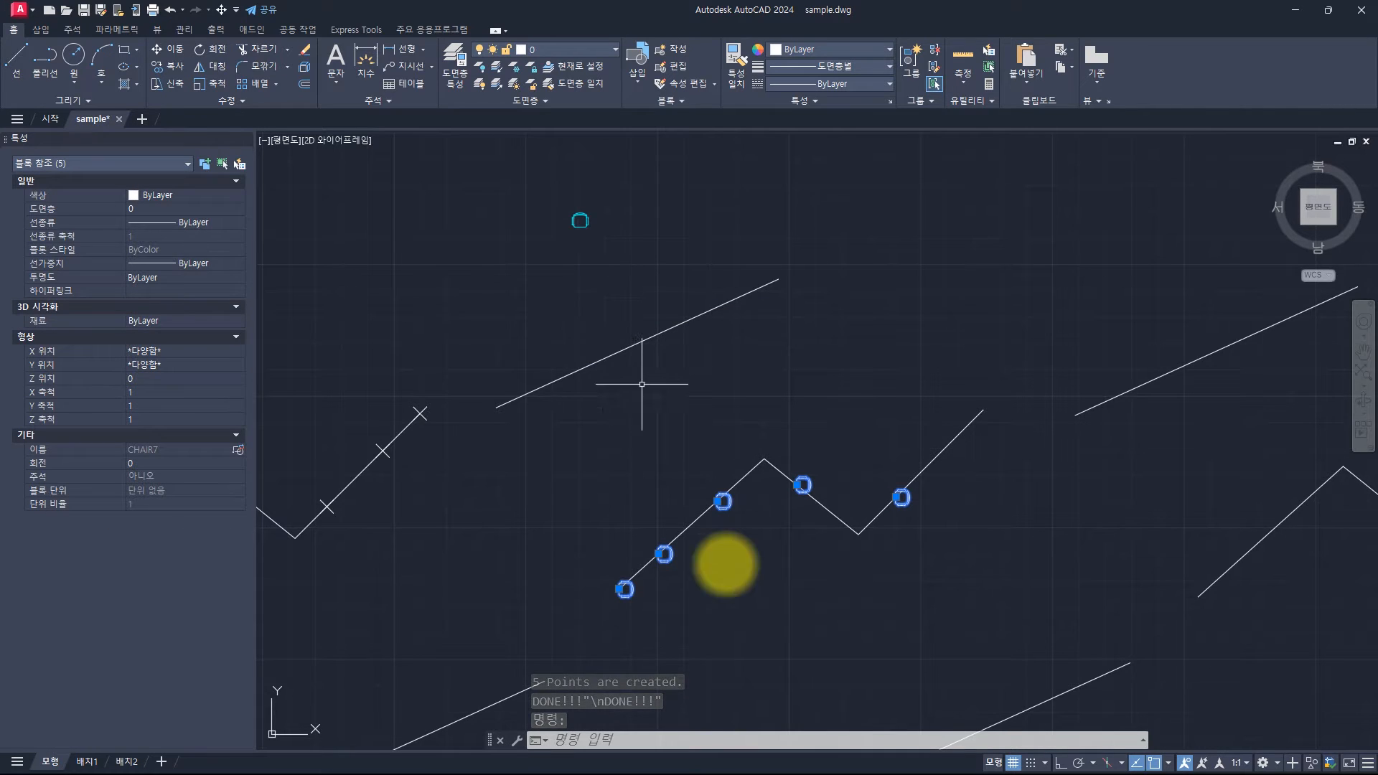
Step: Examine the inserted chairs' base points, spacing and rotation along the zigzag polyline, and clear their selection
scroll(703, 608, up, 4)
scroll(702, 607, up, 2)
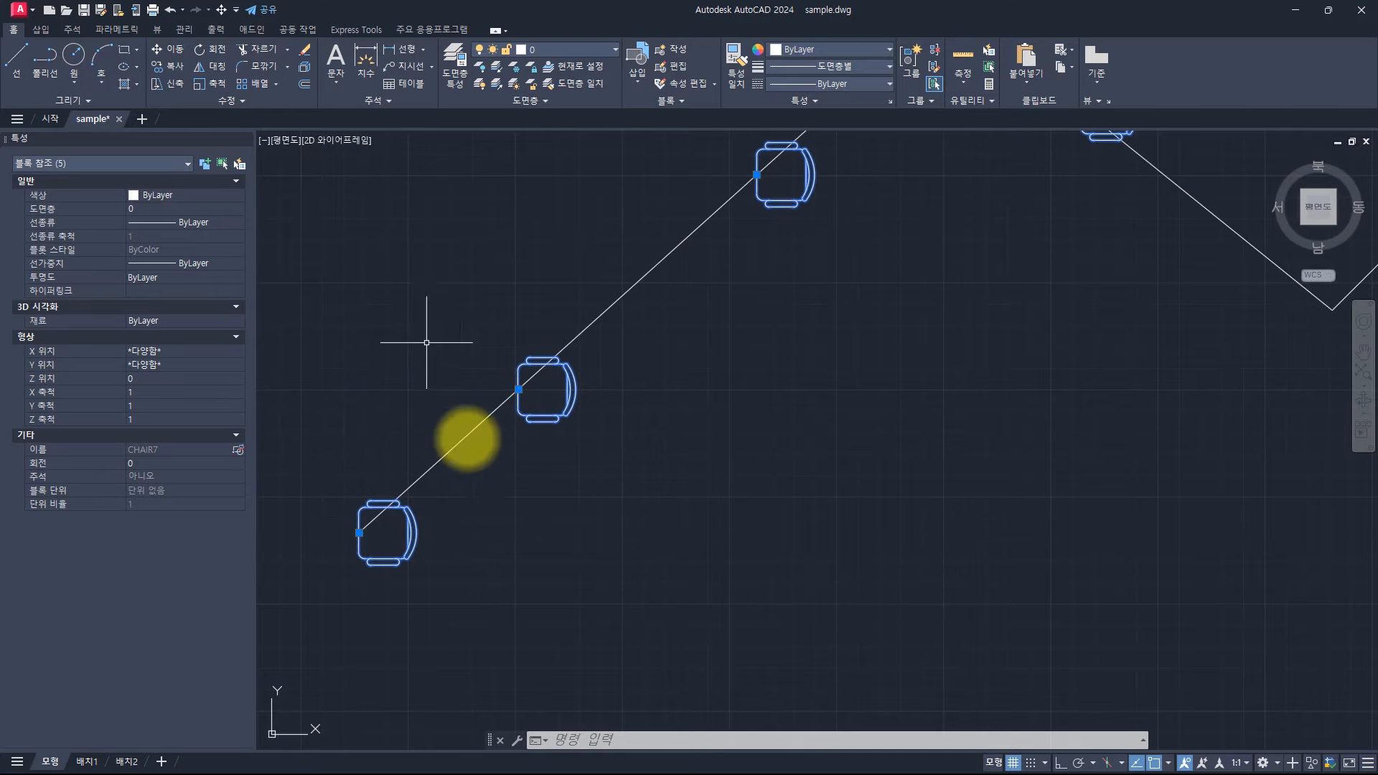
middle_drag(560, 325, 648, 385)
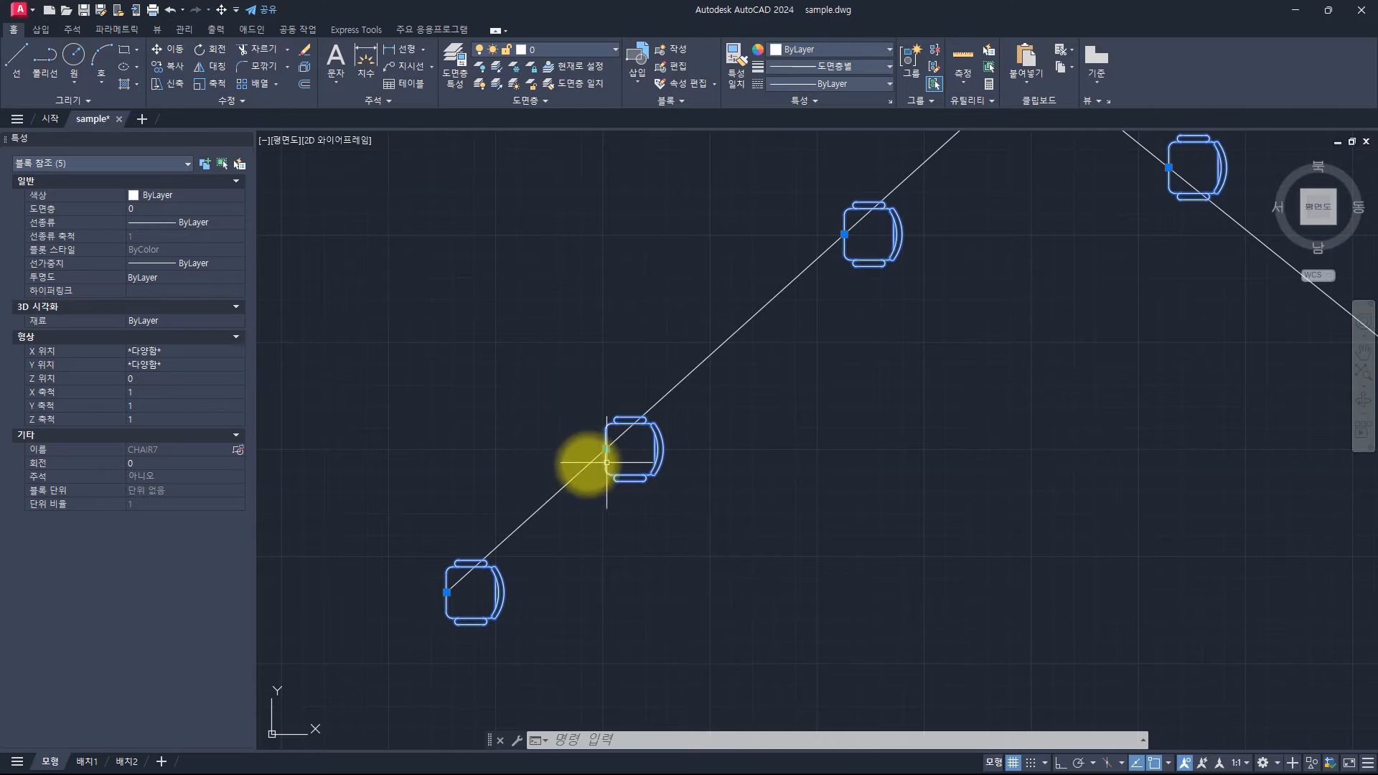
scroll(467, 385, down, 2)
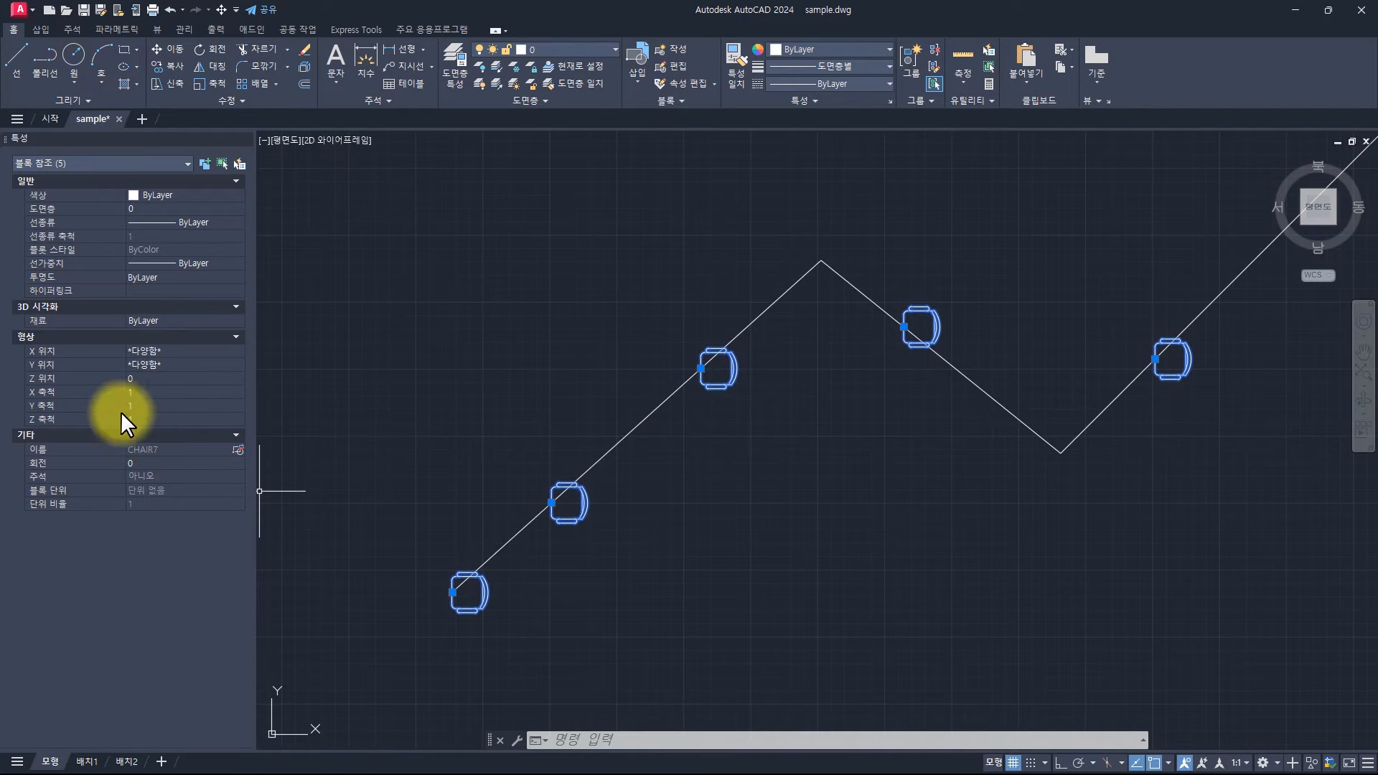
key(Escape)
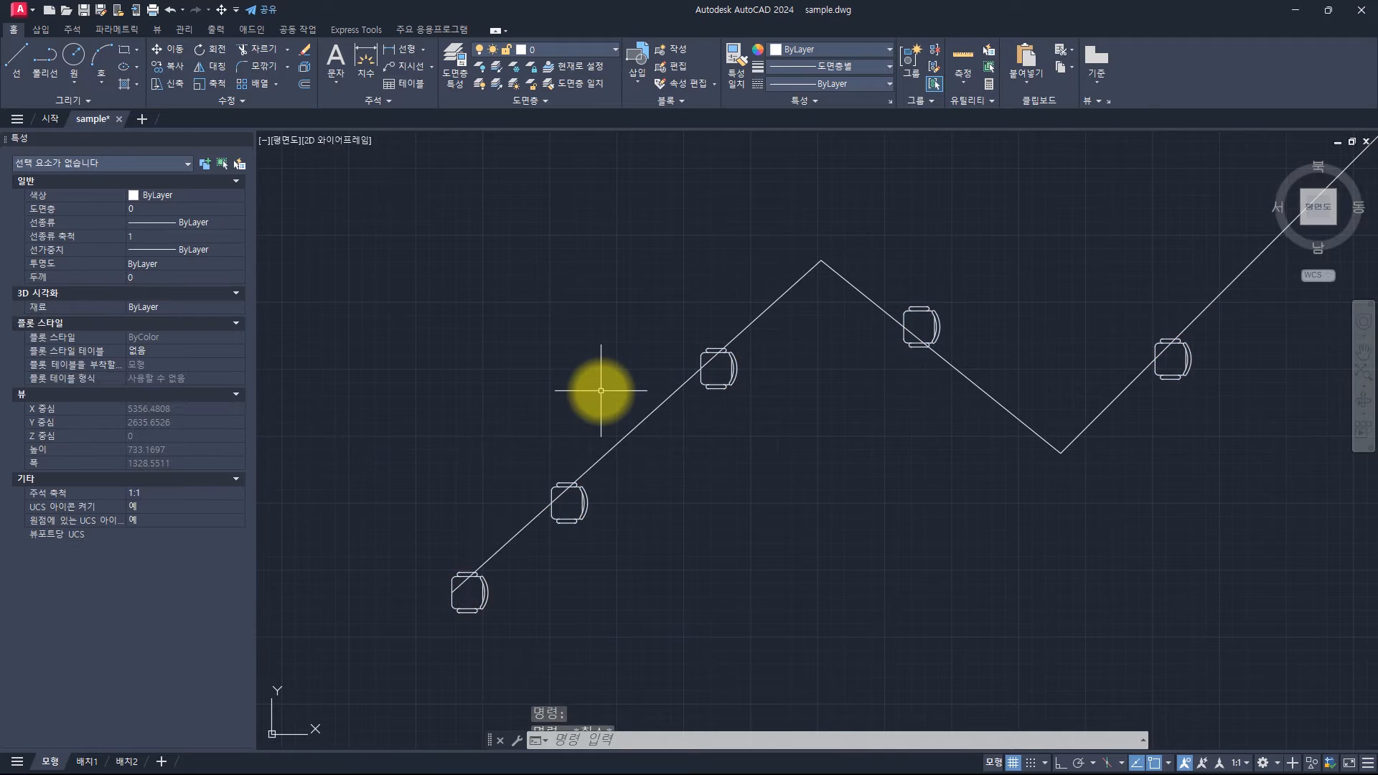
Step: Undo the chair insertion along the upper-middle zigzag polyline
key(ctrl+z)
key(ctrl+z)
key(ctrl+z)
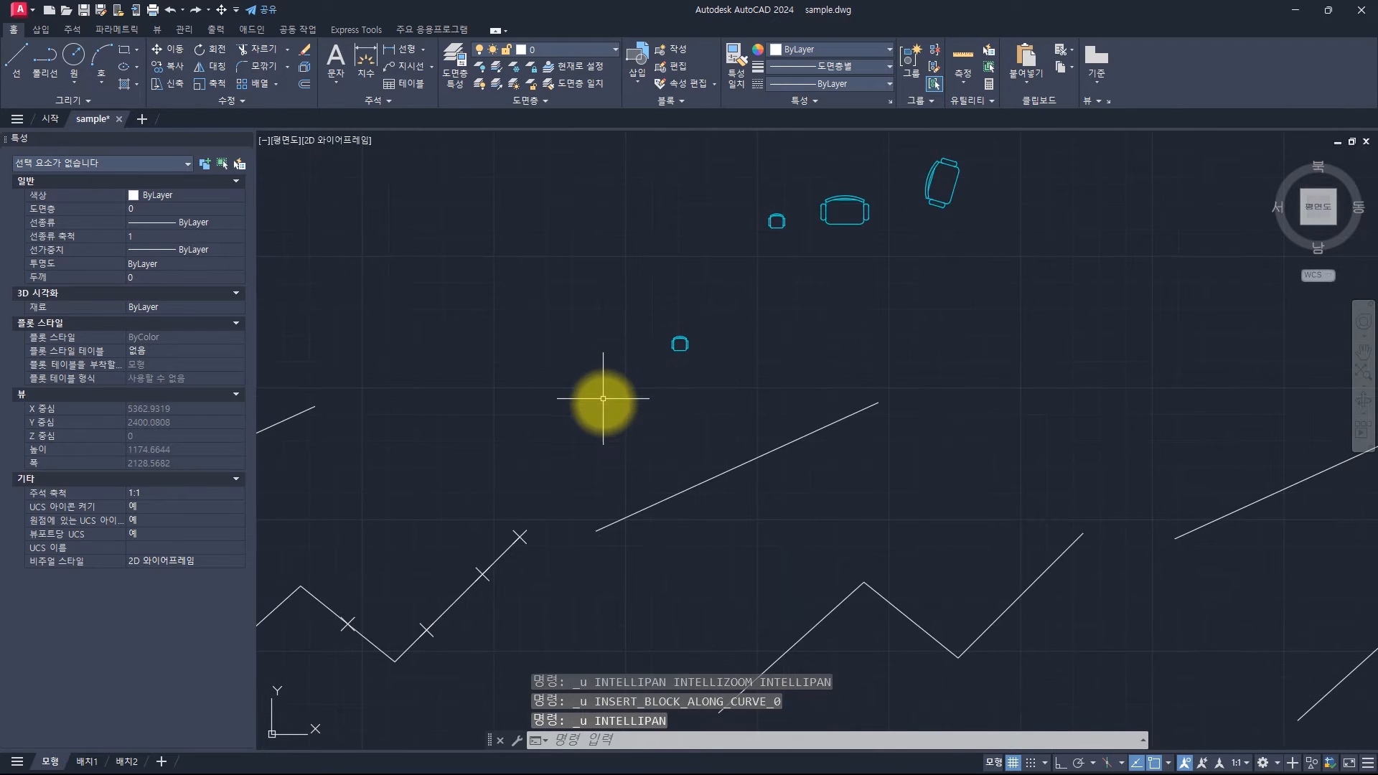
scroll(648, 422, down, 2)
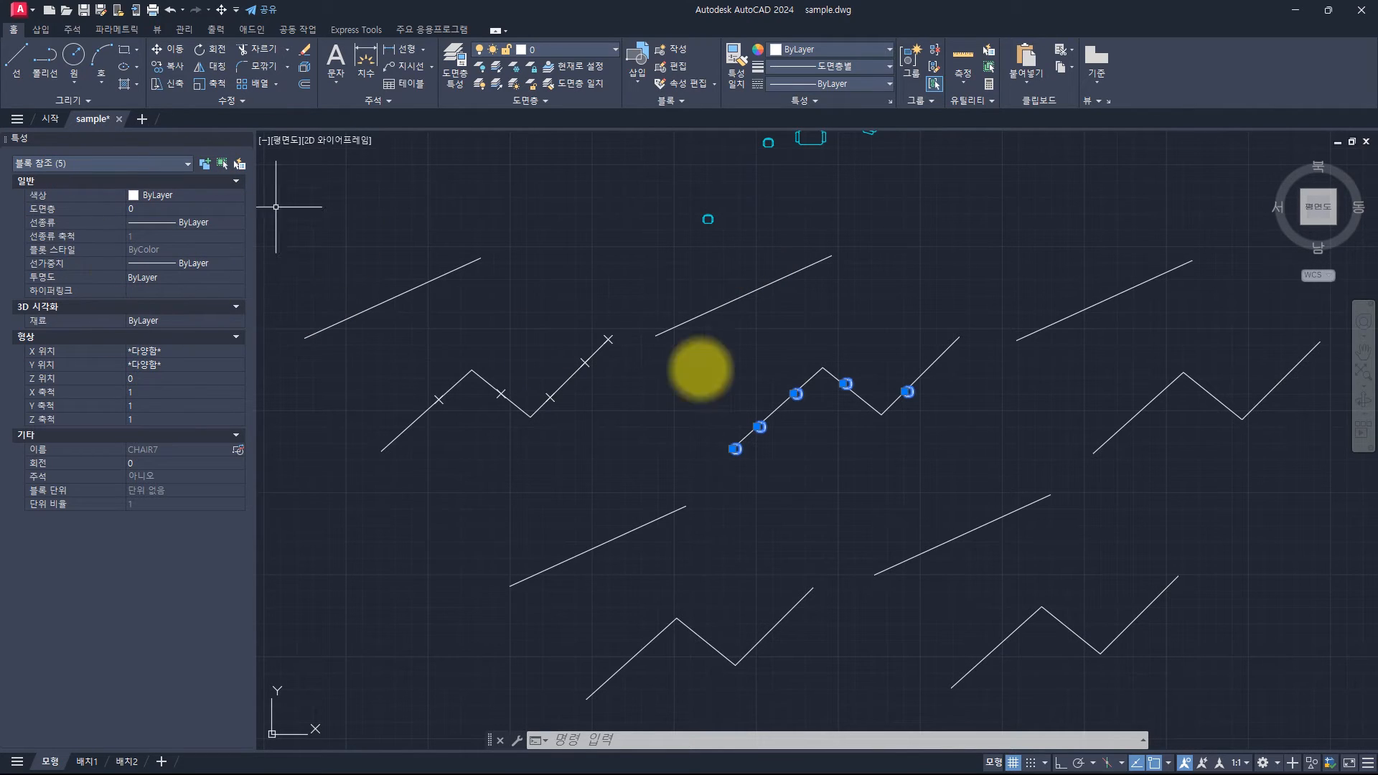
Step: Erase the selected chairs along the upper-middle zigzag polyline
text(e)
key(Return)
Step: Switch to File Explorer and highlight the insert_block_along_curve_ang LISP file in the wip folder
key(alt+Tab)
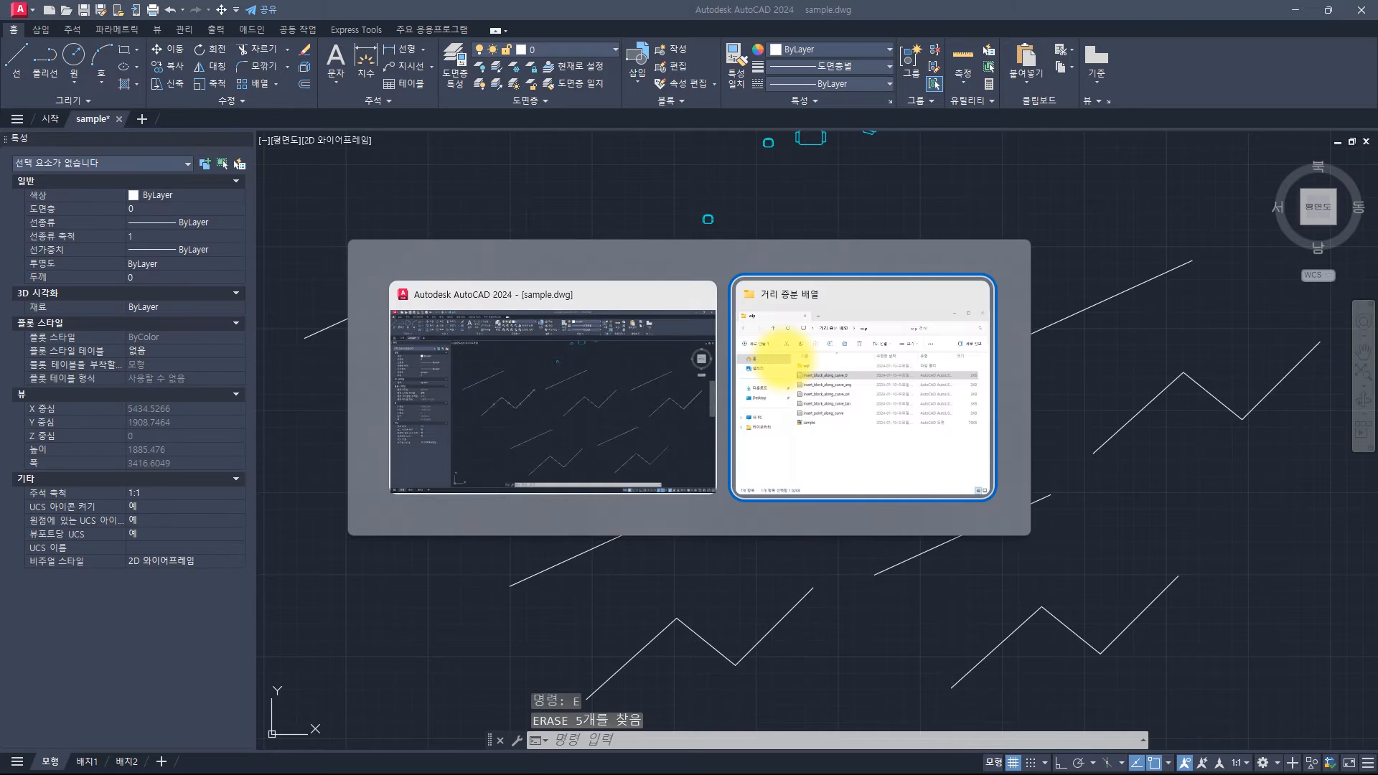
click(800, 368)
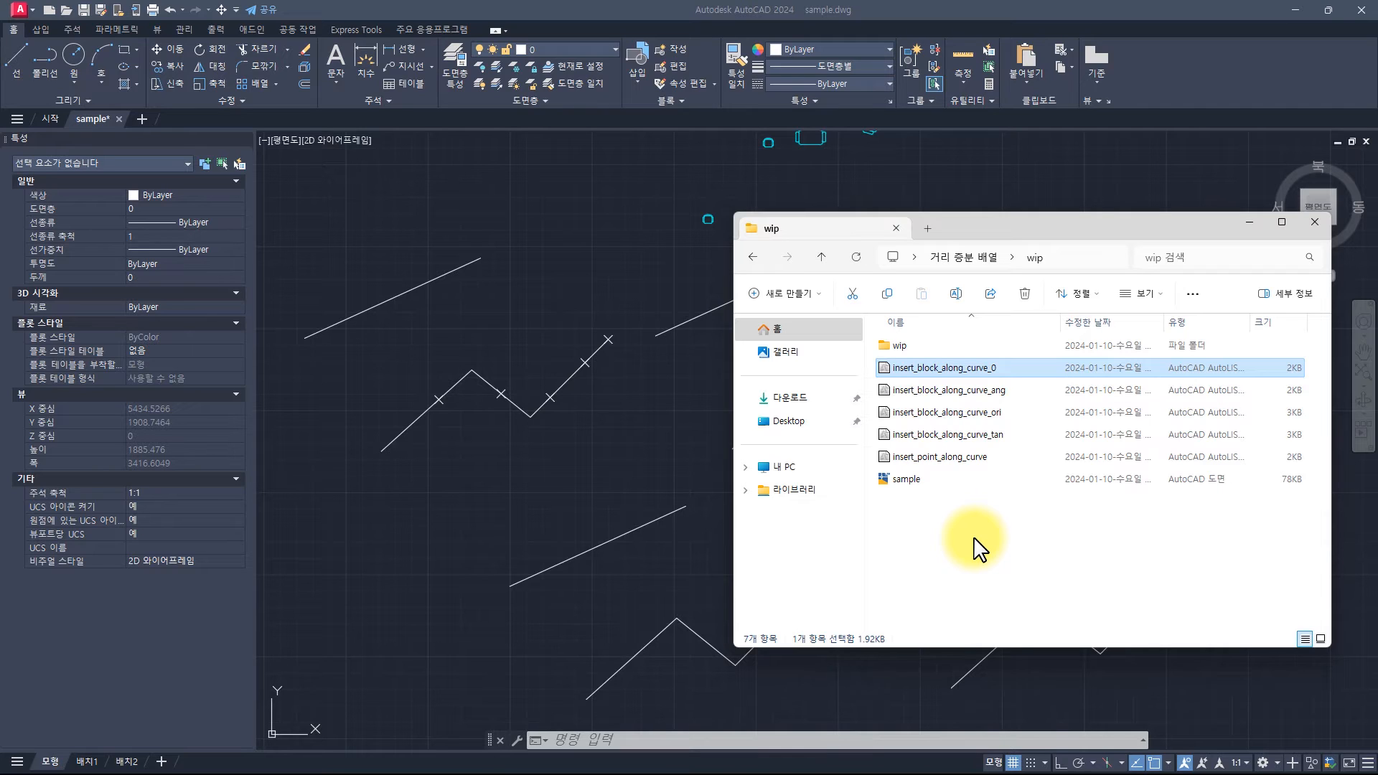
key(Down)
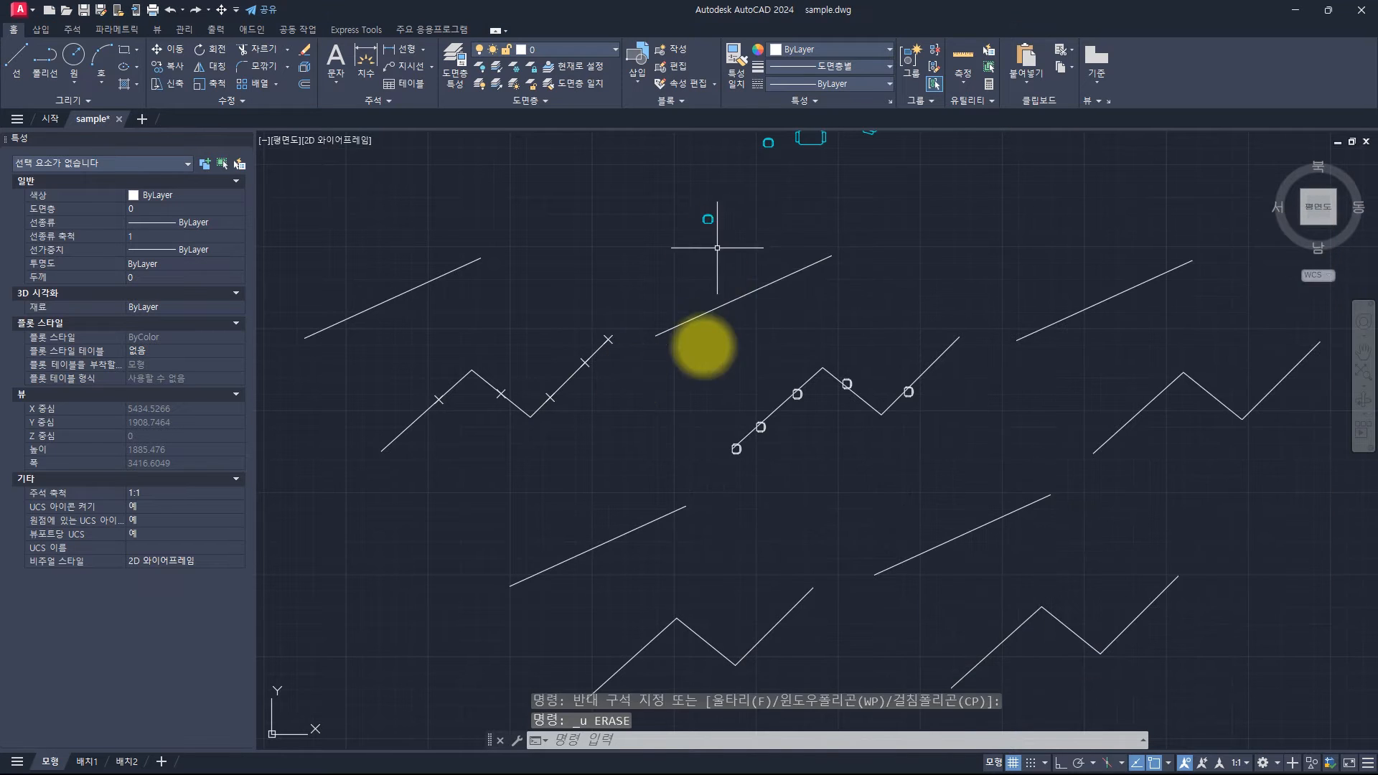
Step: Check the properties of the copied chair block and the first chair on the upper-middle zigzag polyline, and clear the selection
click(741, 255)
click(669, 198)
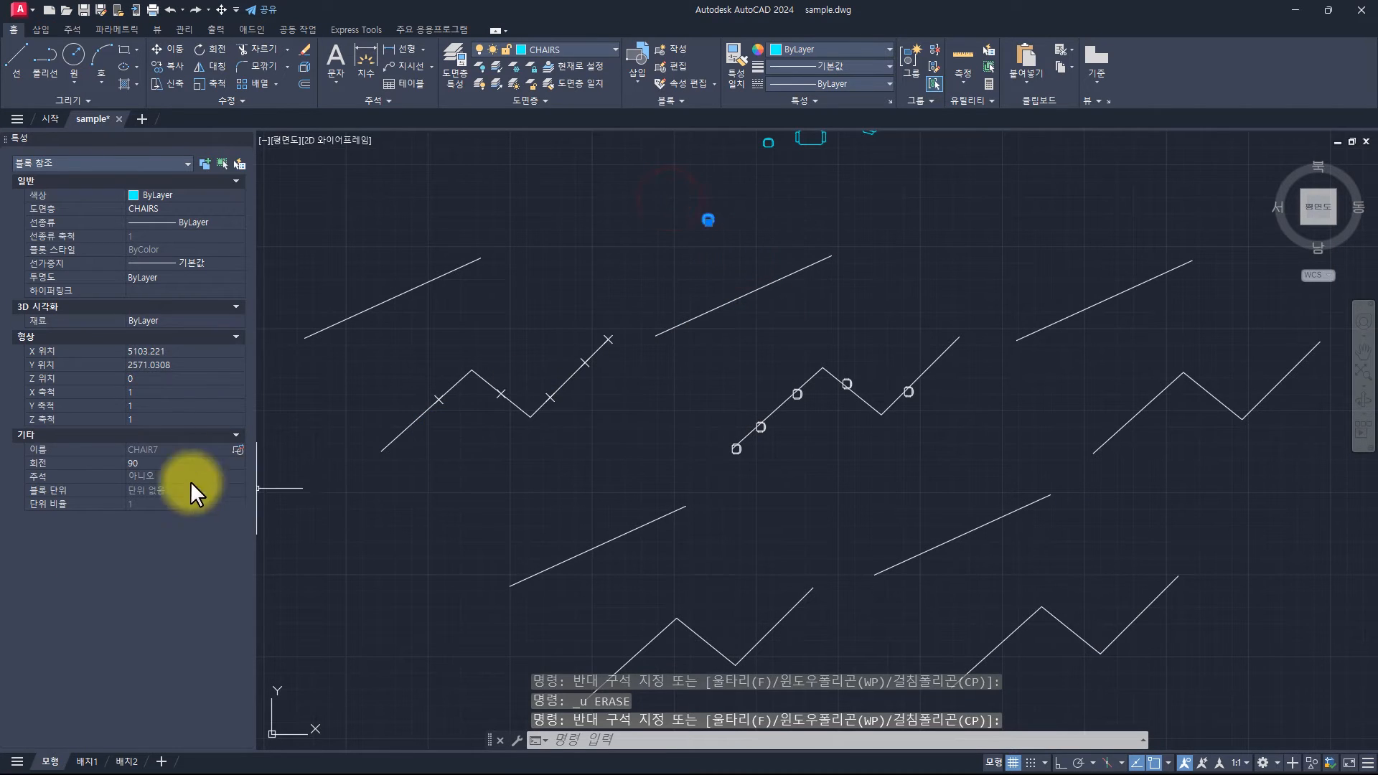
key(Escape)
click(718, 435)
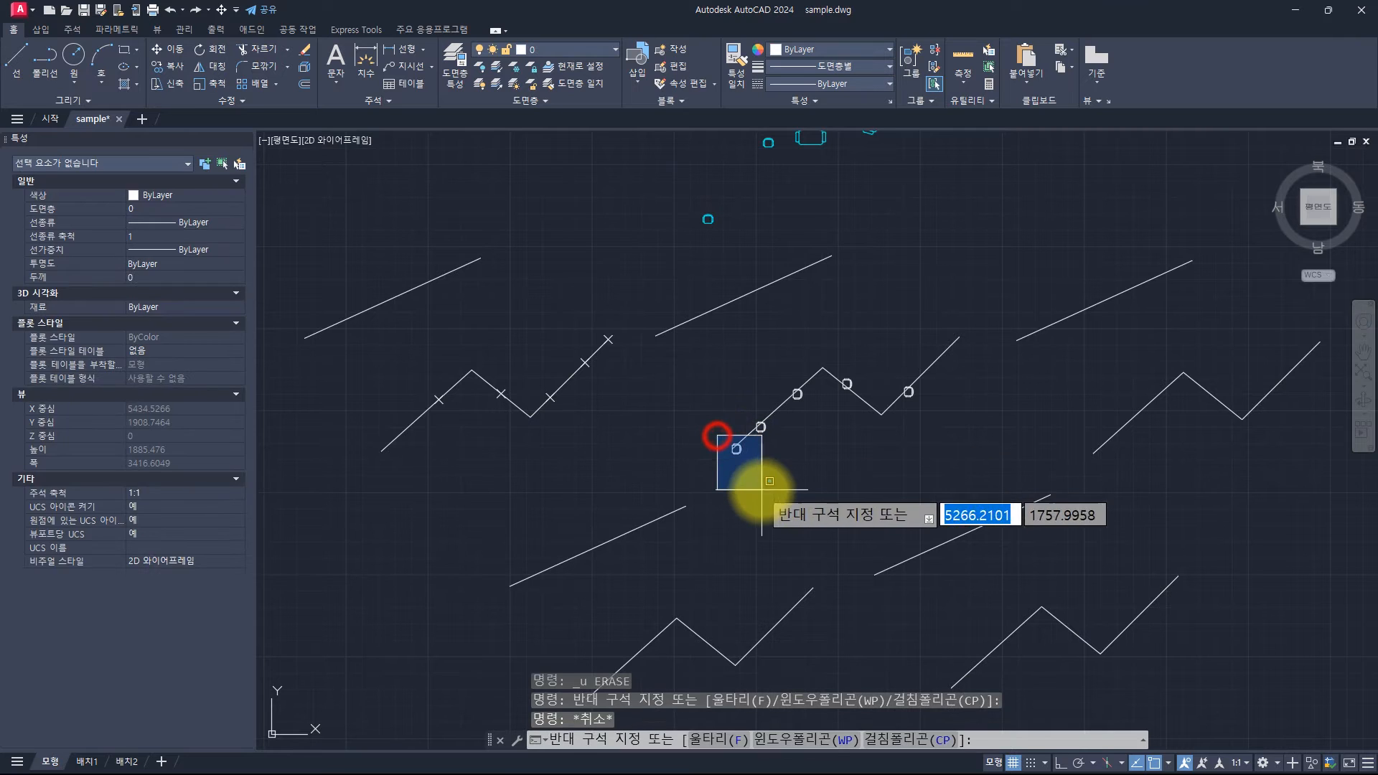
click(762, 492)
key(Escape)
key(Escape)
key(Escape)
Step: Run INSERT_BLOCK_ALONG_CURVE_ANG on the upper-right zigzag polyline with the copied chair block, a distance of 100 and an increment of 50
text(inser)
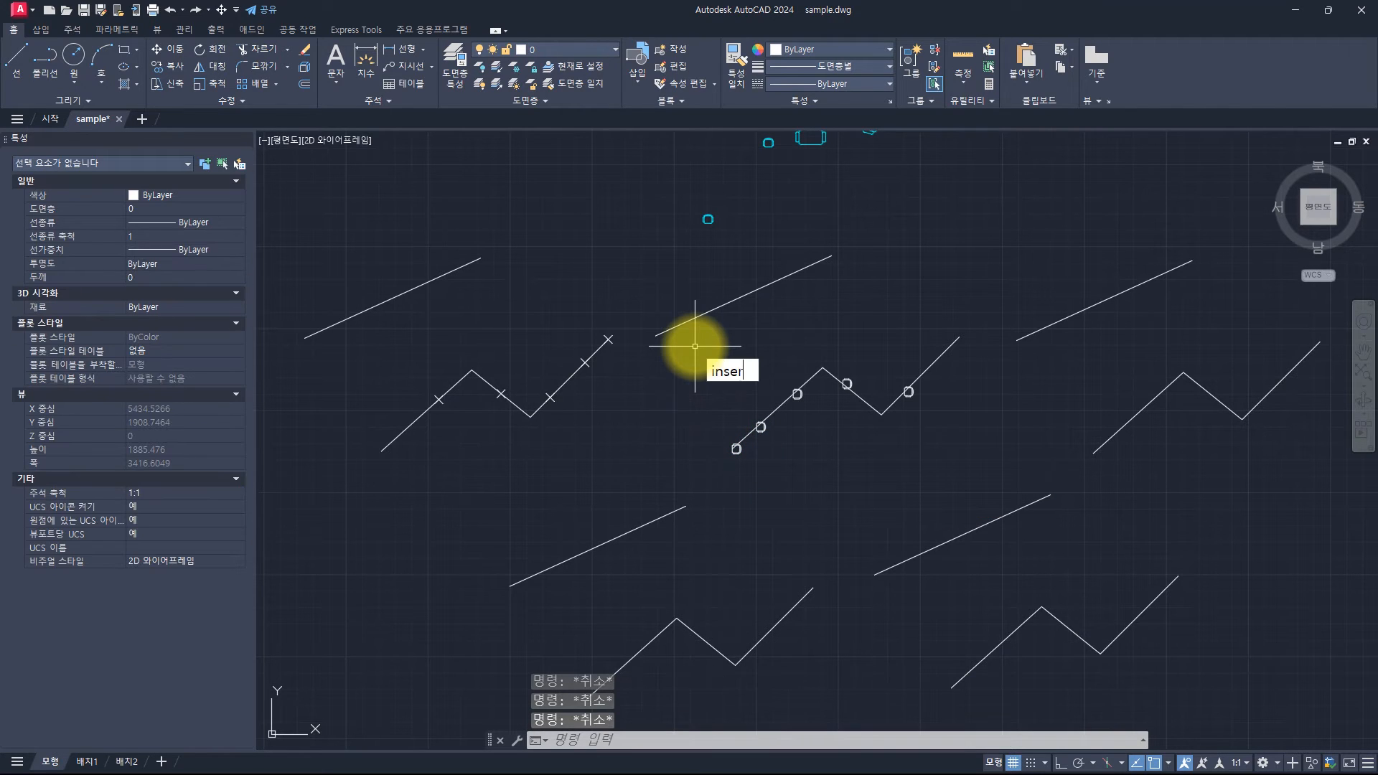
key(Down)
key(Down)
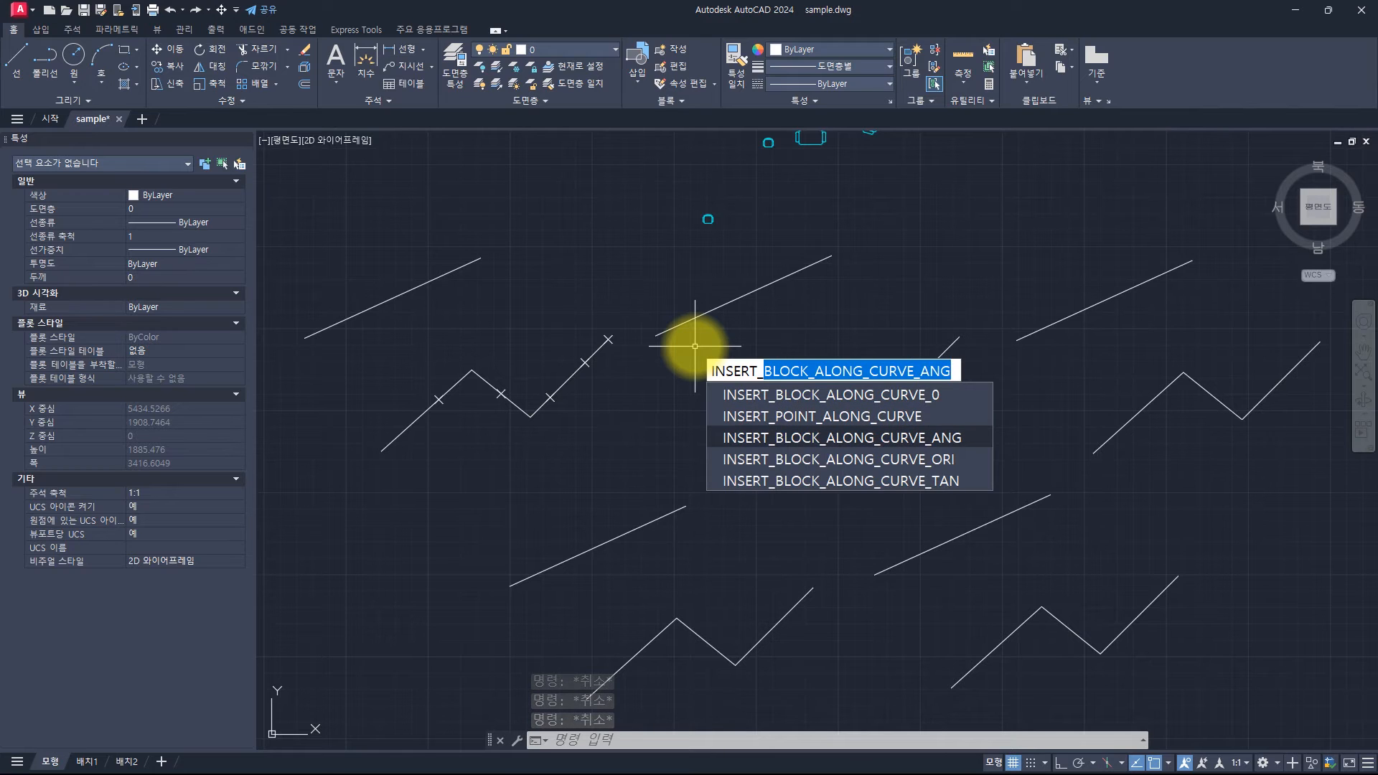
key(Return)
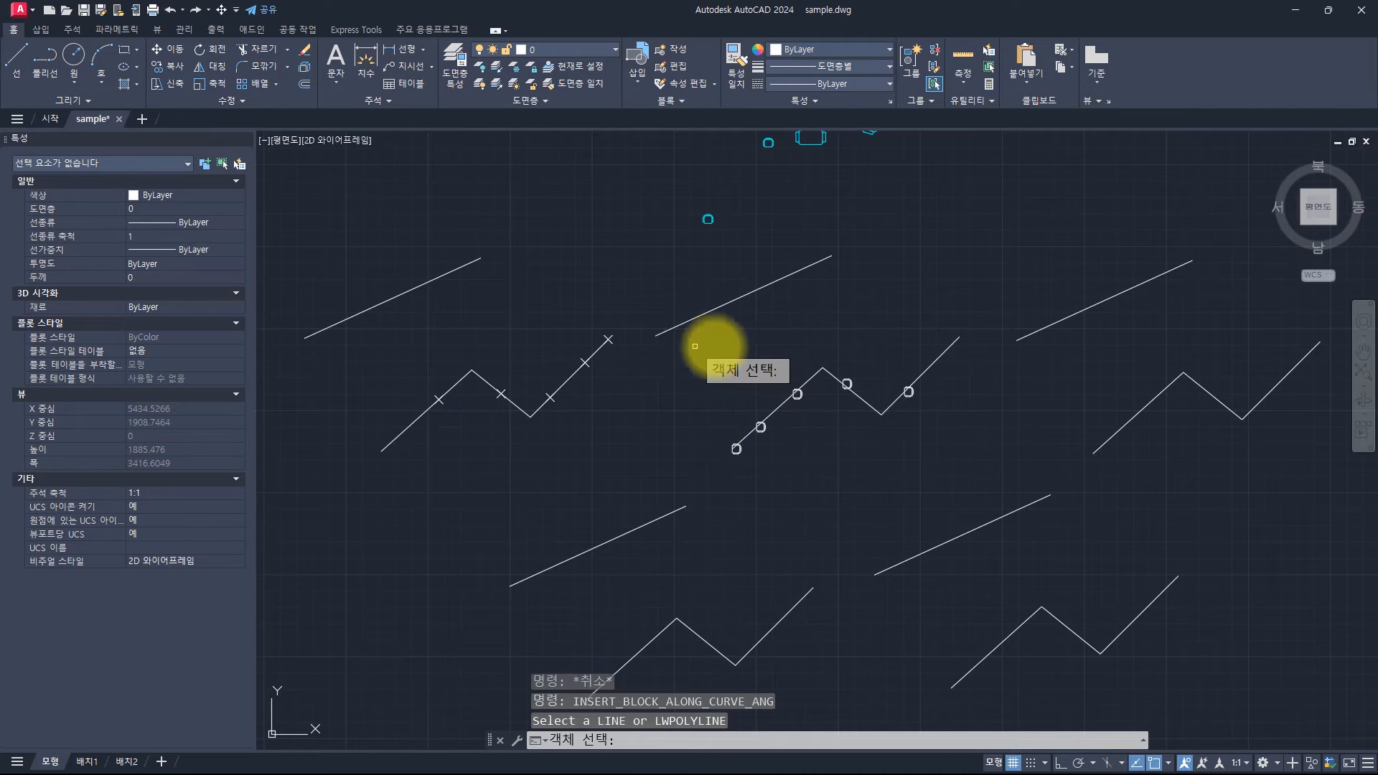
click(1153, 477)
click(1070, 386)
click(736, 227)
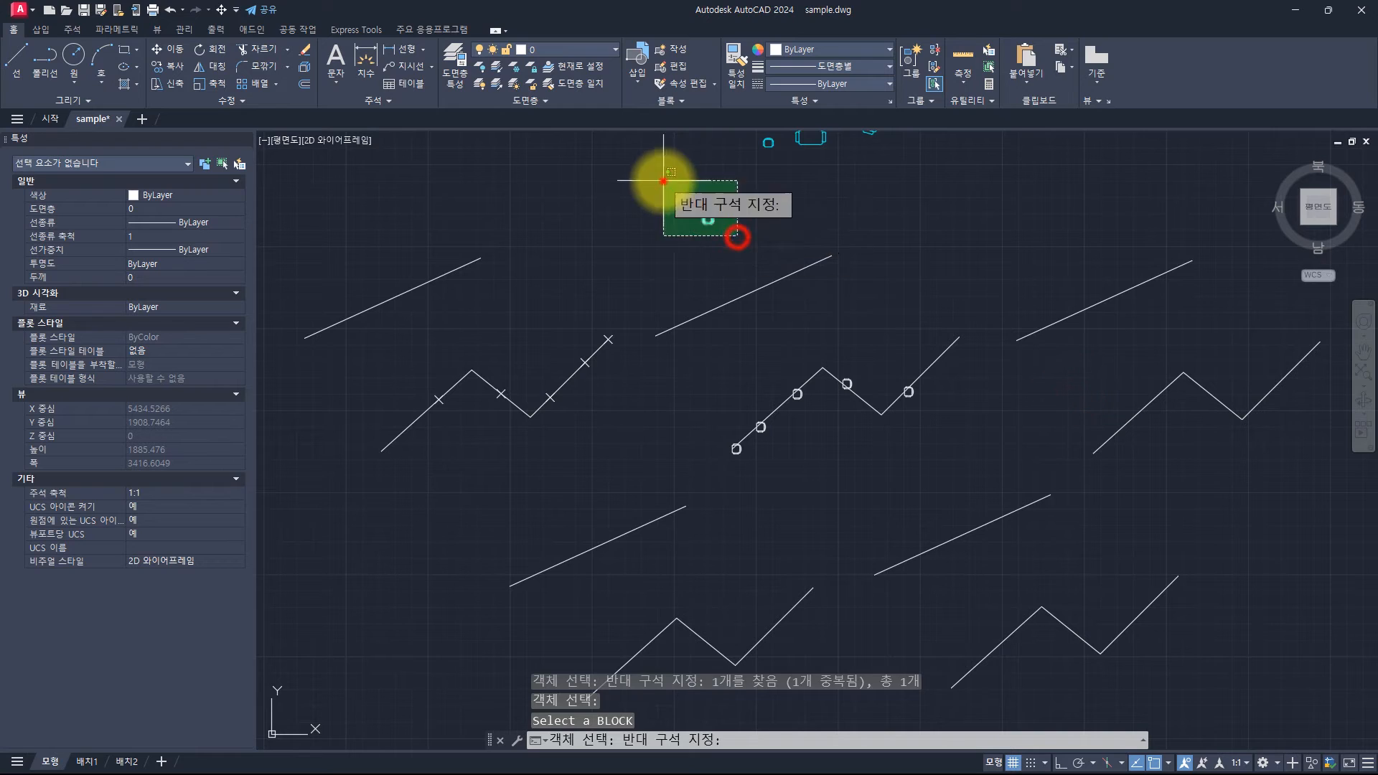
click(655, 179)
key(Return)
key(Return)
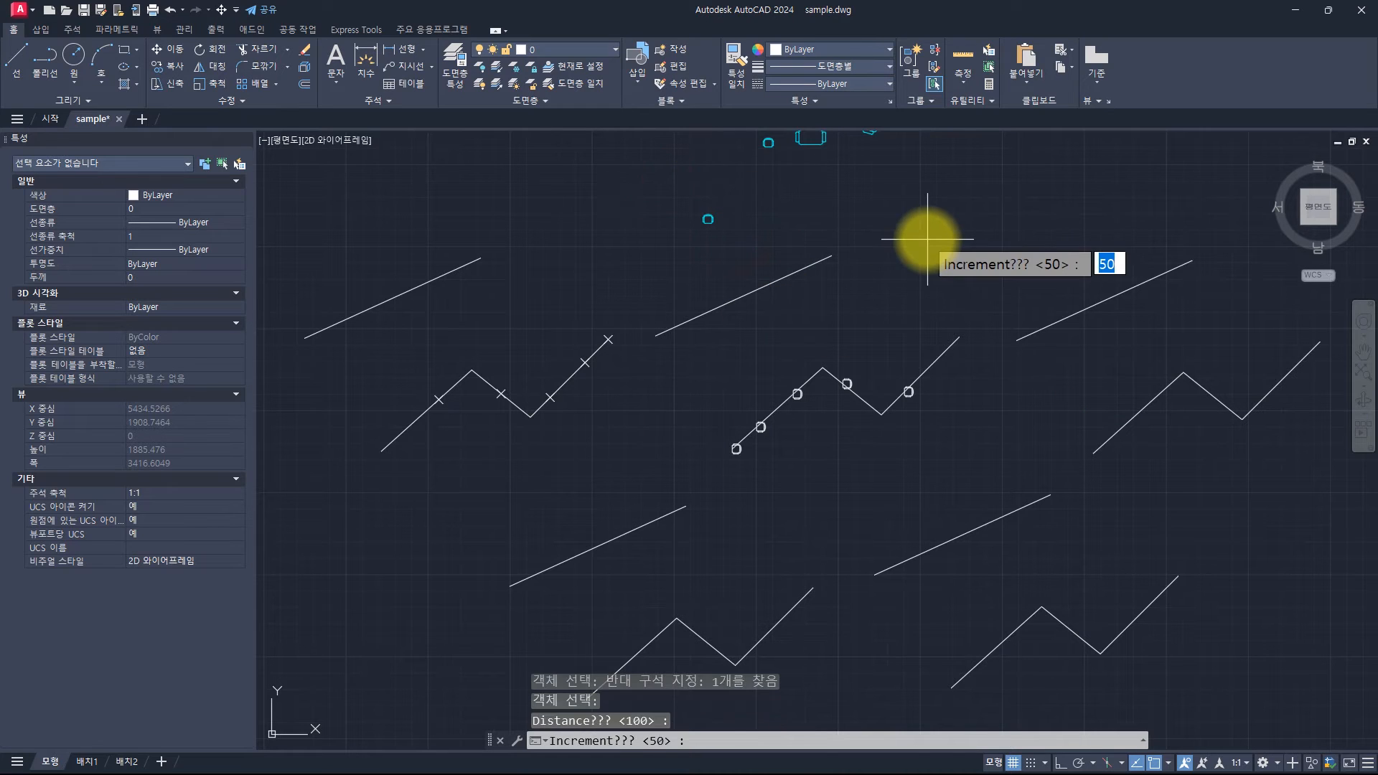
key(Return)
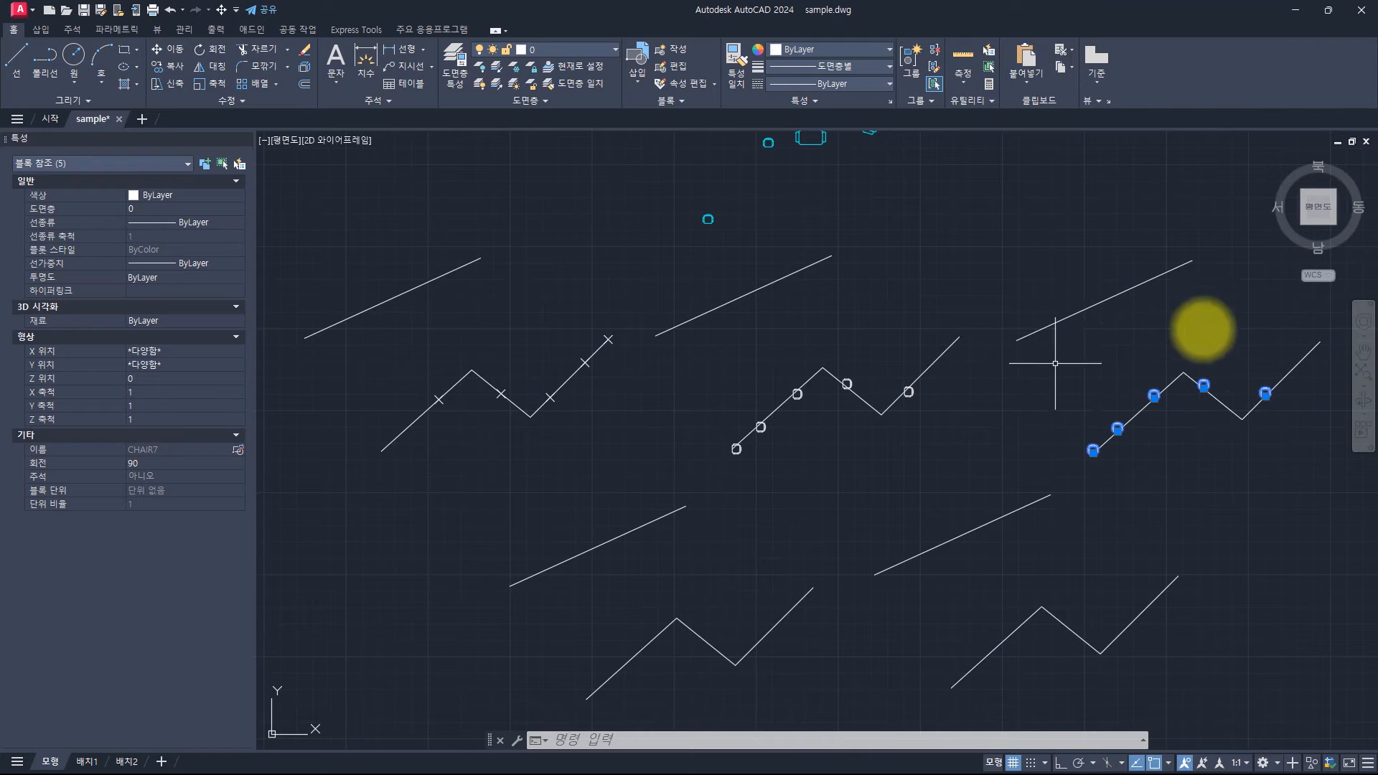
Step: Erase the newly inserted chairs along the upper-right zigzag polyline
text(E)
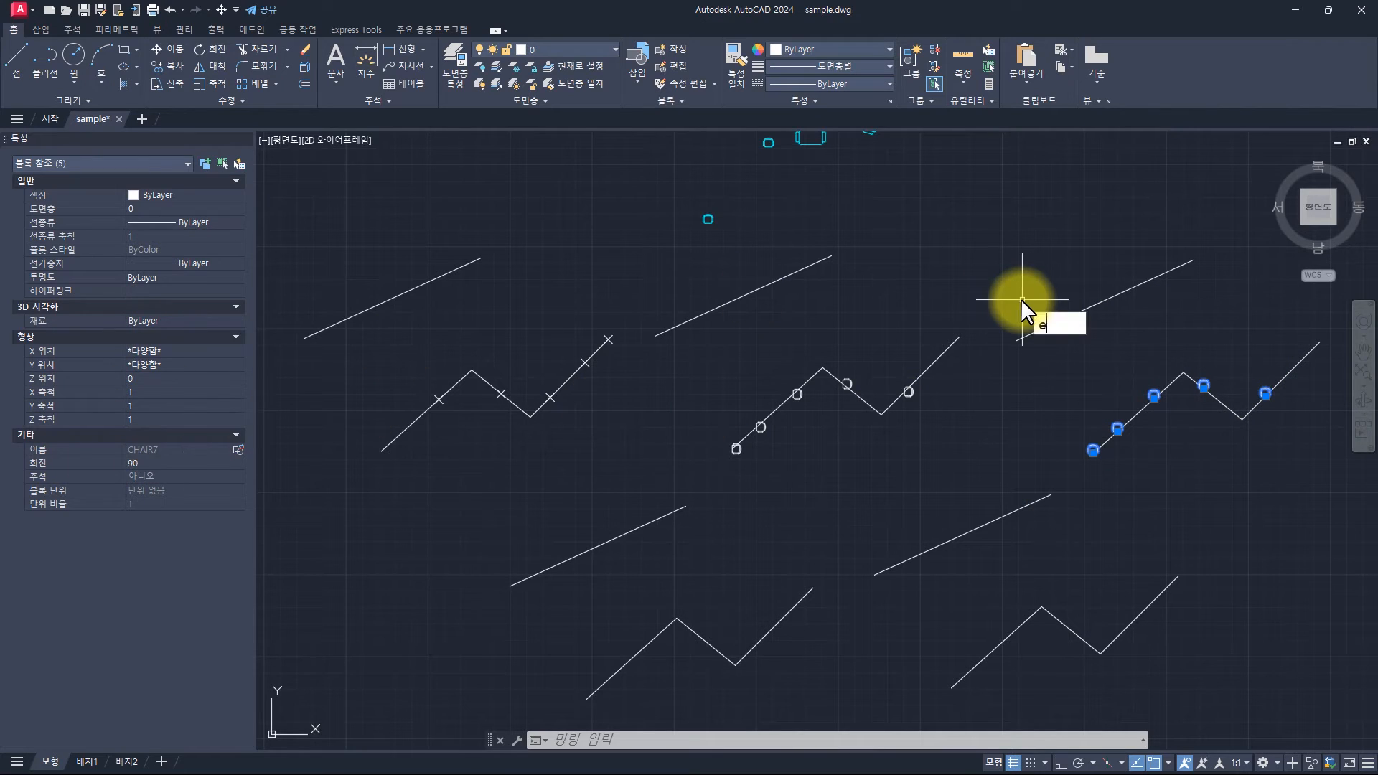
key(Return)
Step: Run INSERT_BLOCK_ALONG_CURVE_ANG on the upper-right zigzag polyline with the large tilted chair block, a distance of 100 and an increment of 50
middle_drag(1024, 308, 805, 377)
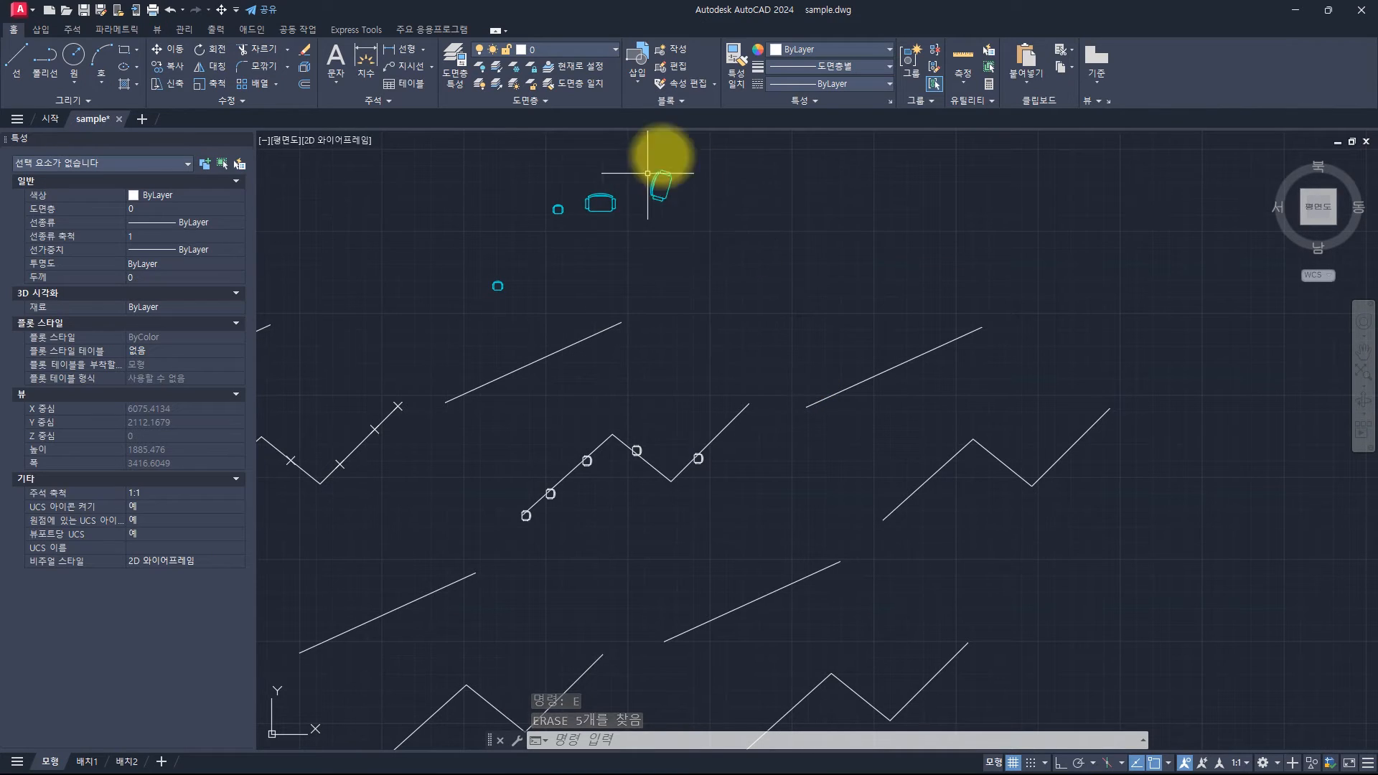
text(INSERT_BLOCK_ALONG_CURVE_ANG)
key(Return)
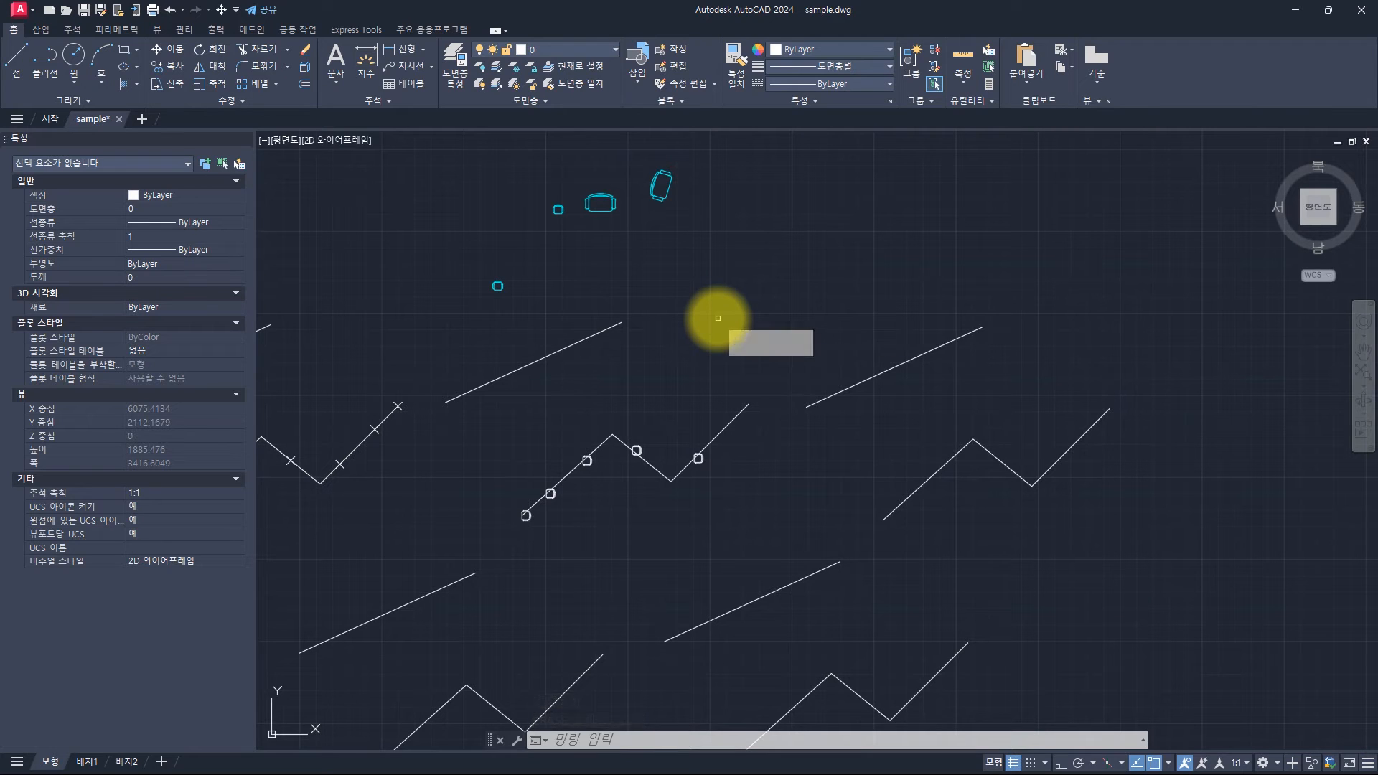
click(954, 492)
click(861, 453)
key(Return)
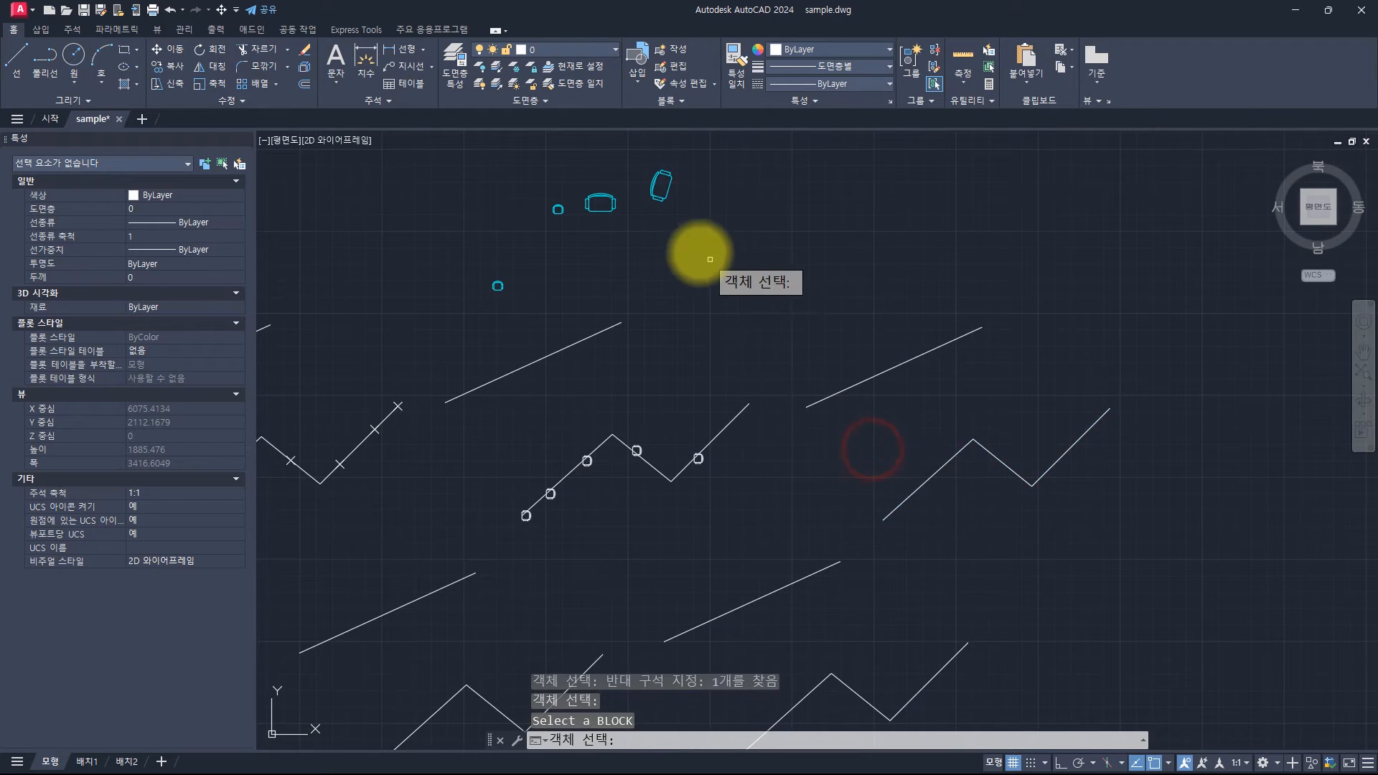
click(692, 237)
click(643, 164)
key(Return)
key(Return)
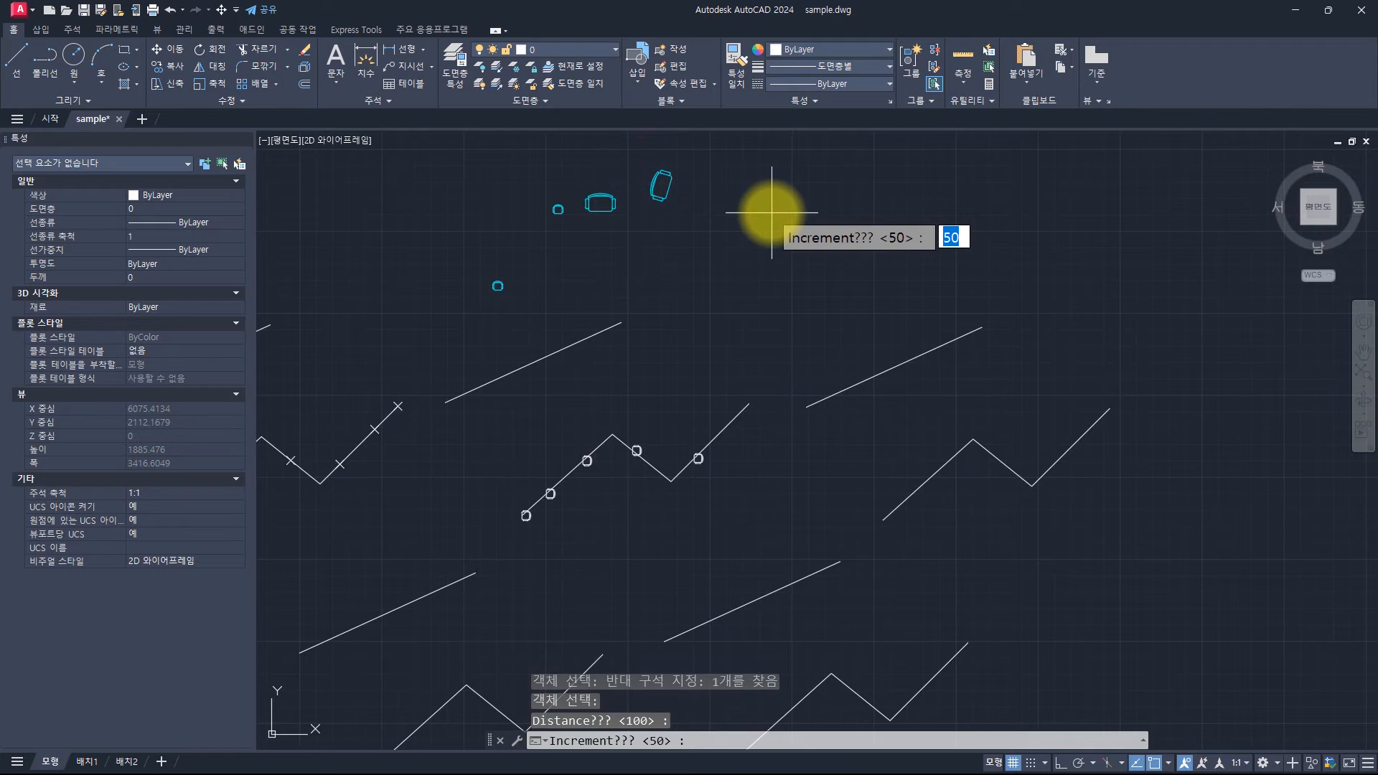
key(Return)
scroll(892, 513, up, 5)
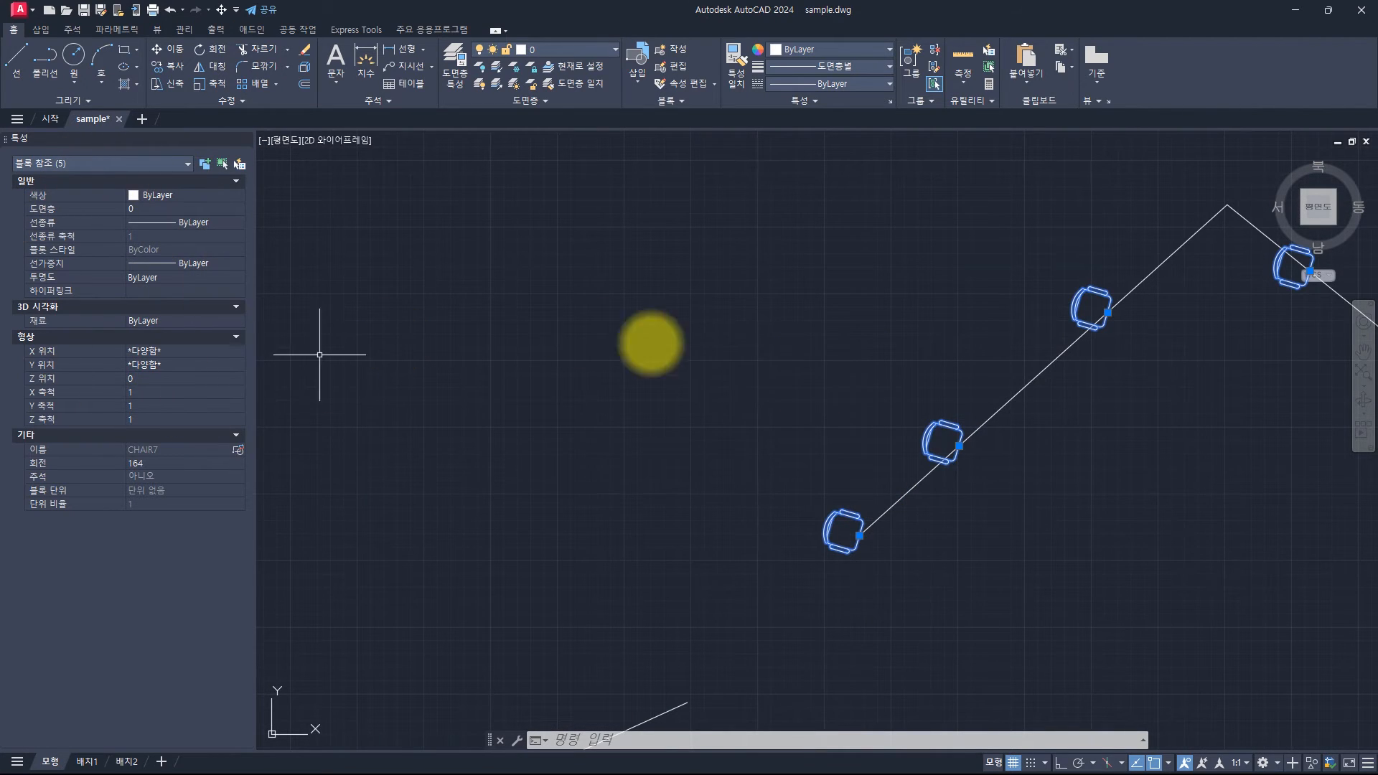
Step: Highlight the insert_block_along_curve_tan LISP file in File Explorer, return to AutoCAD, and clear the chair selection
key(alt+Tab)
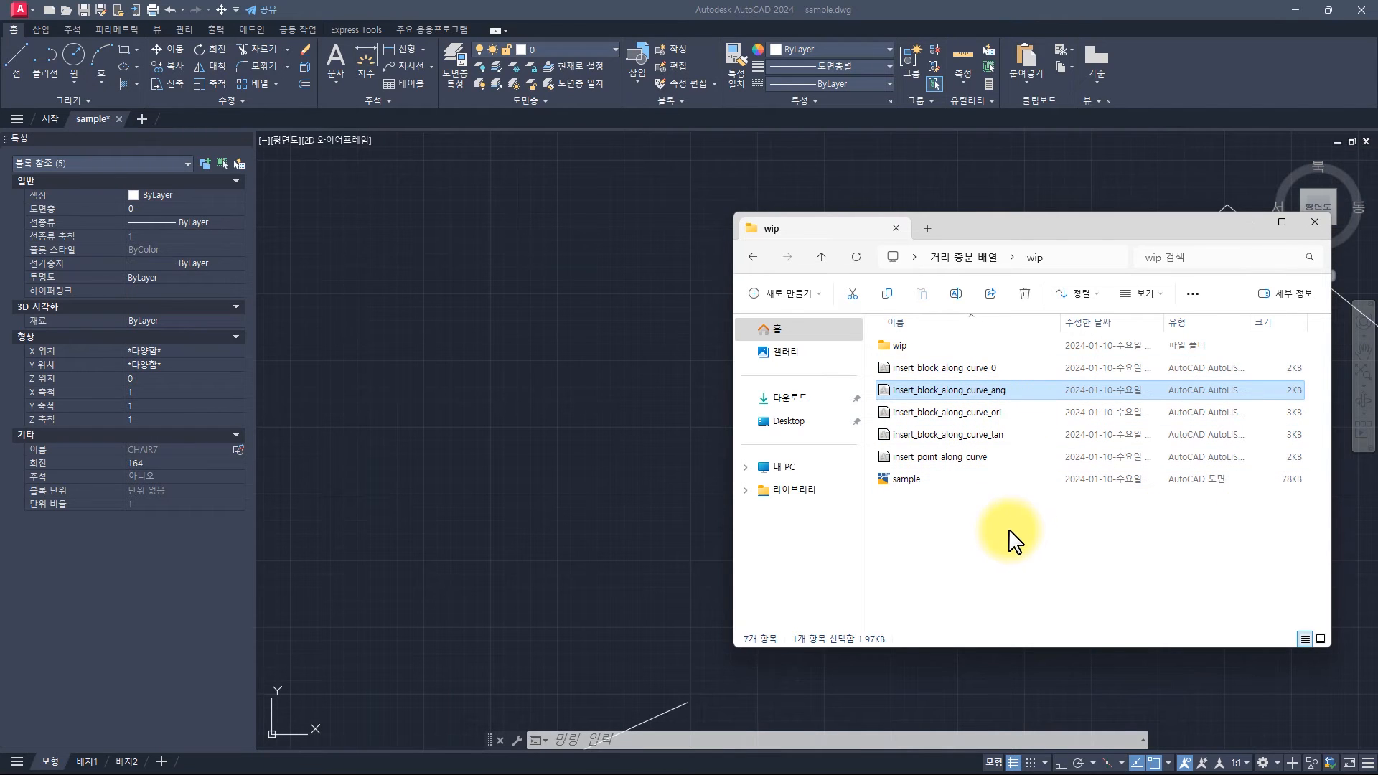
click(980, 434)
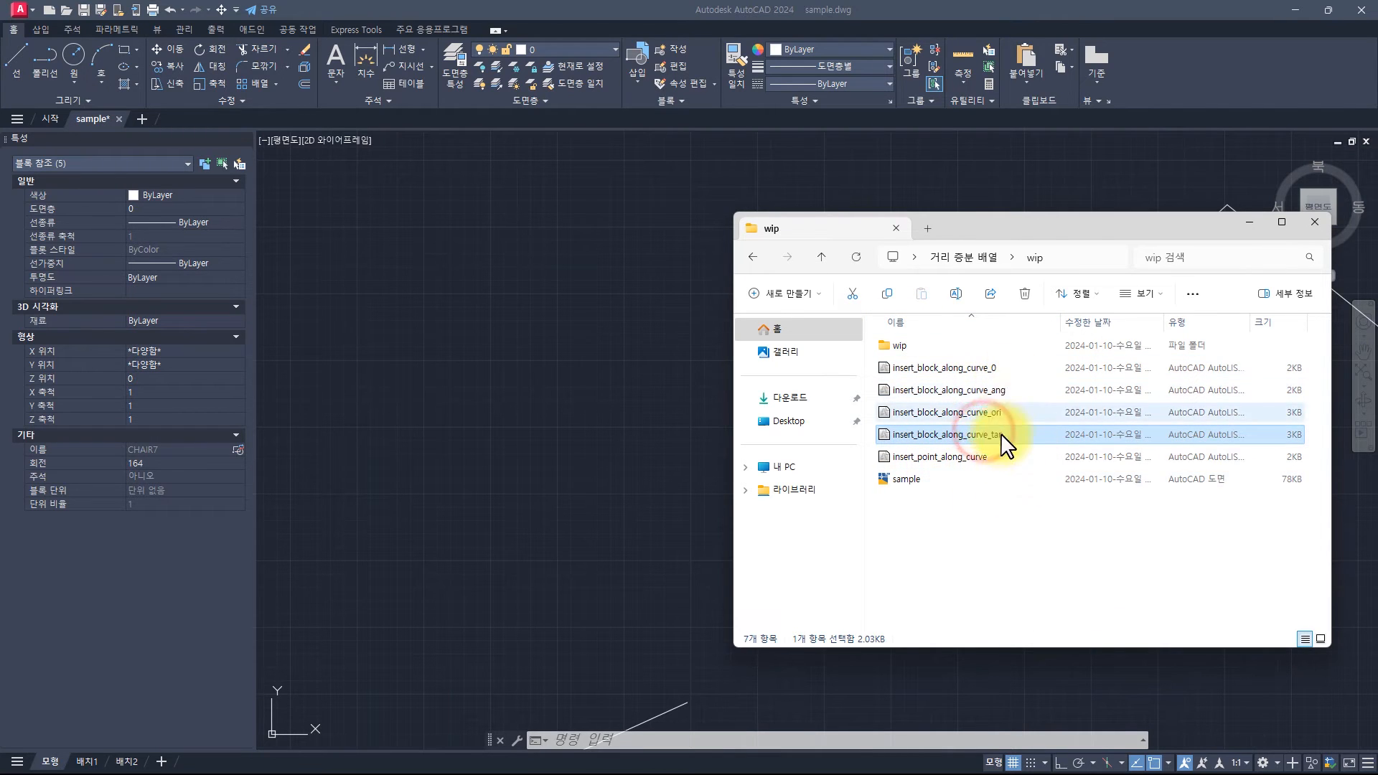
click(730, 487)
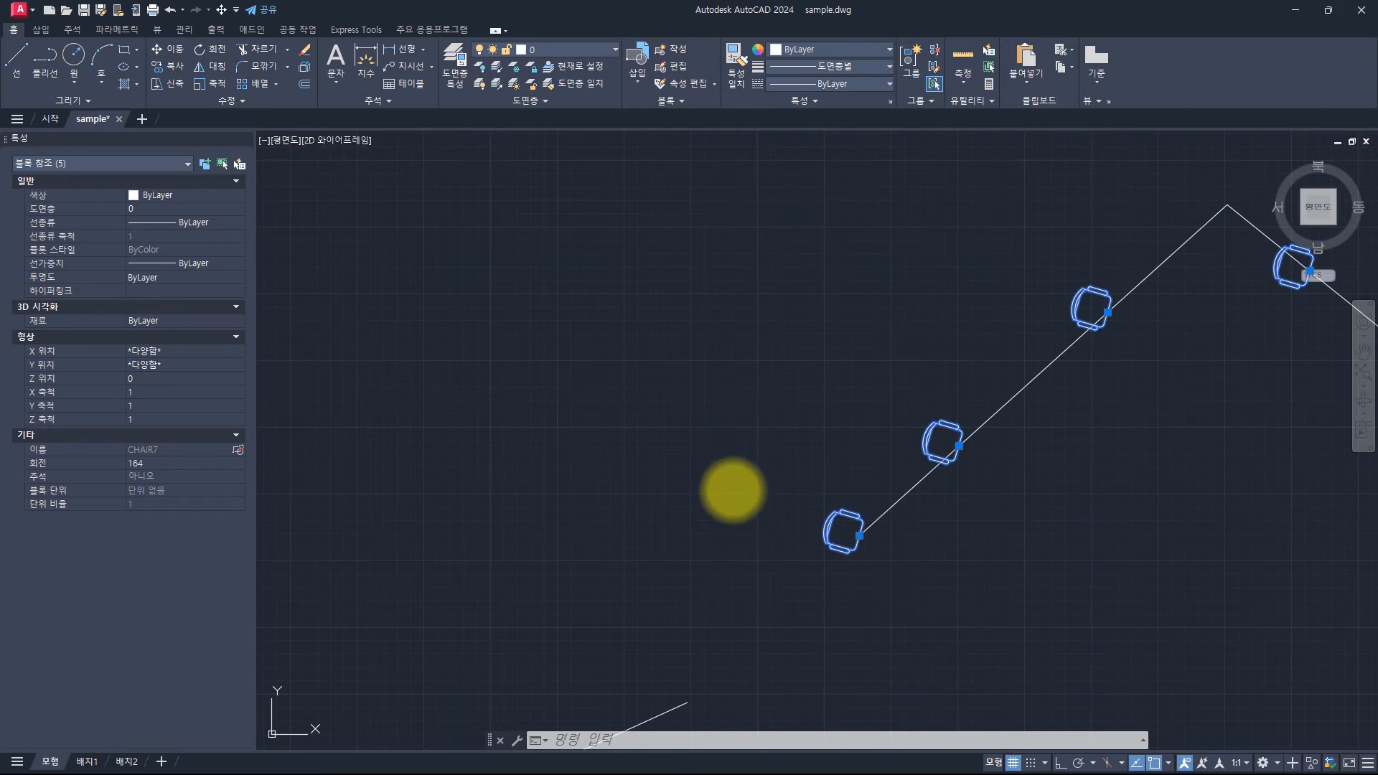
scroll(682, 502, down, 5)
key(Escape)
key(Escape)
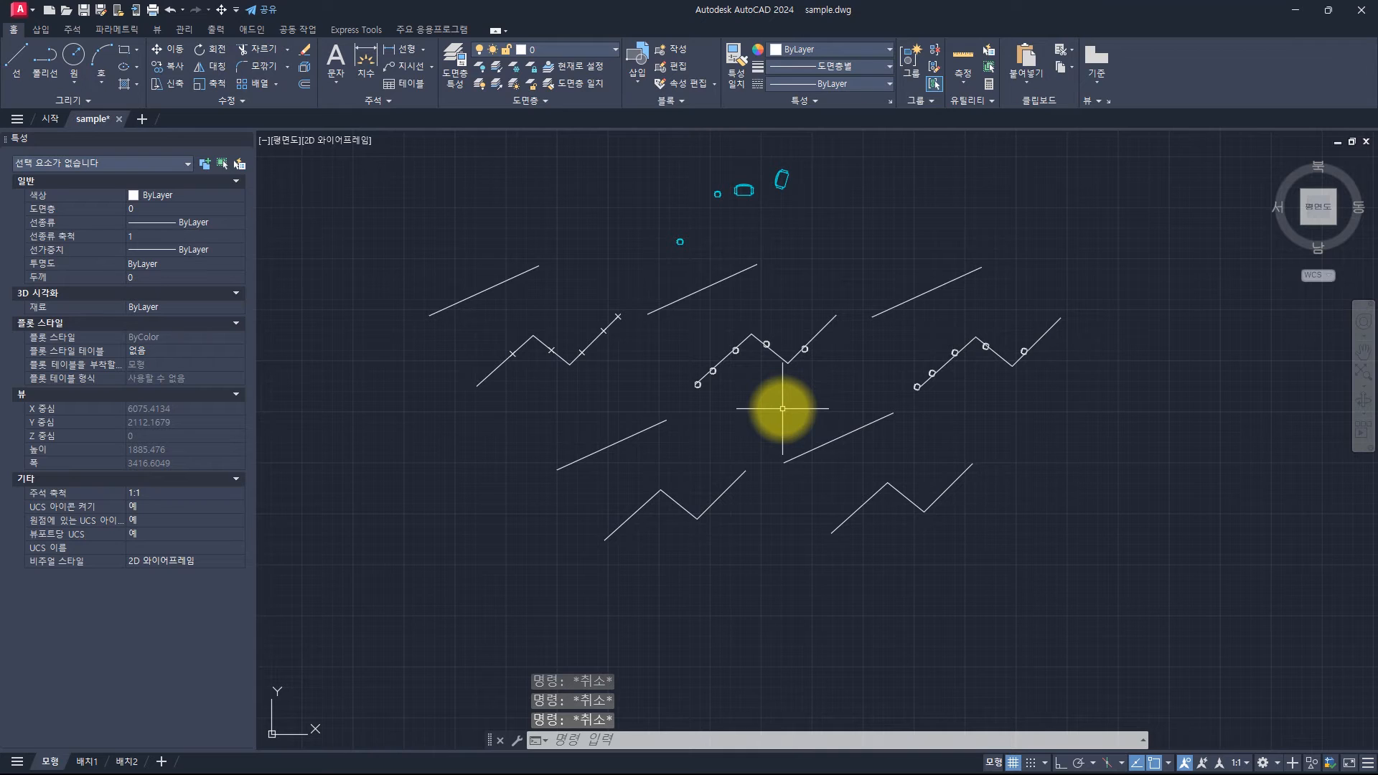
Step: Run INSERT_BLOCK_ALONG_CURVE_TAN on the lower-left zigzag polyline with the large horizontal chair block, accepting the default distance and increment
text(INSERT)
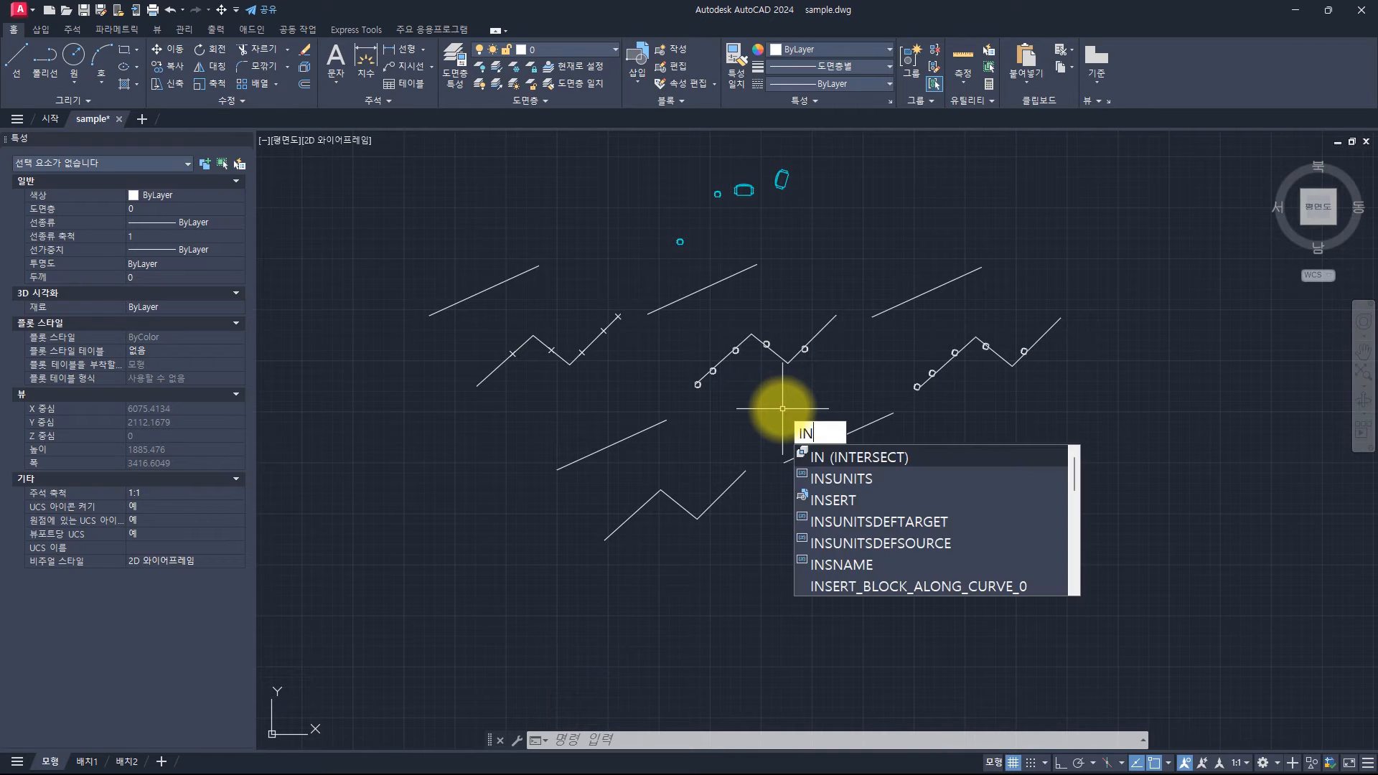
key(Down)
key(Down)
key(Down)
key(Down)
key(Down)
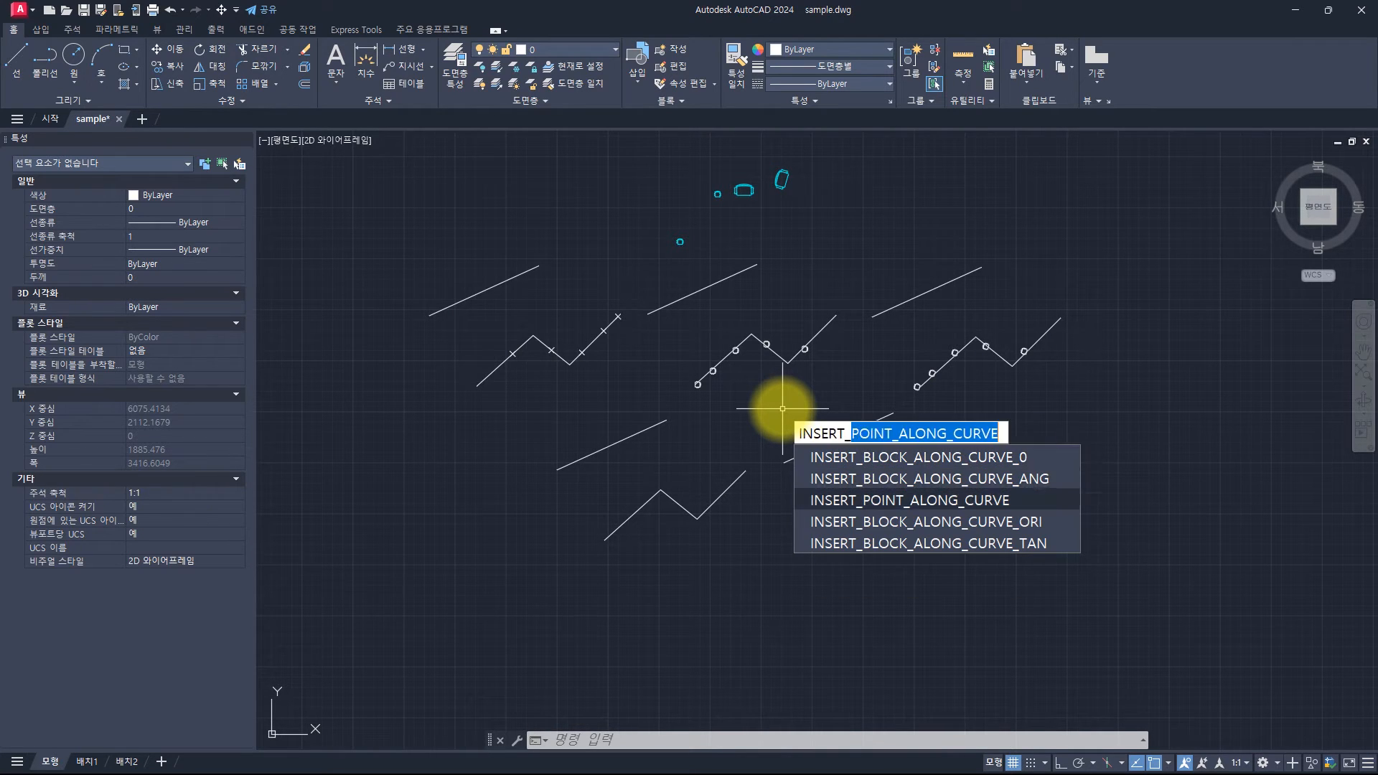
key(Return)
drag(763, 519, 698, 480)
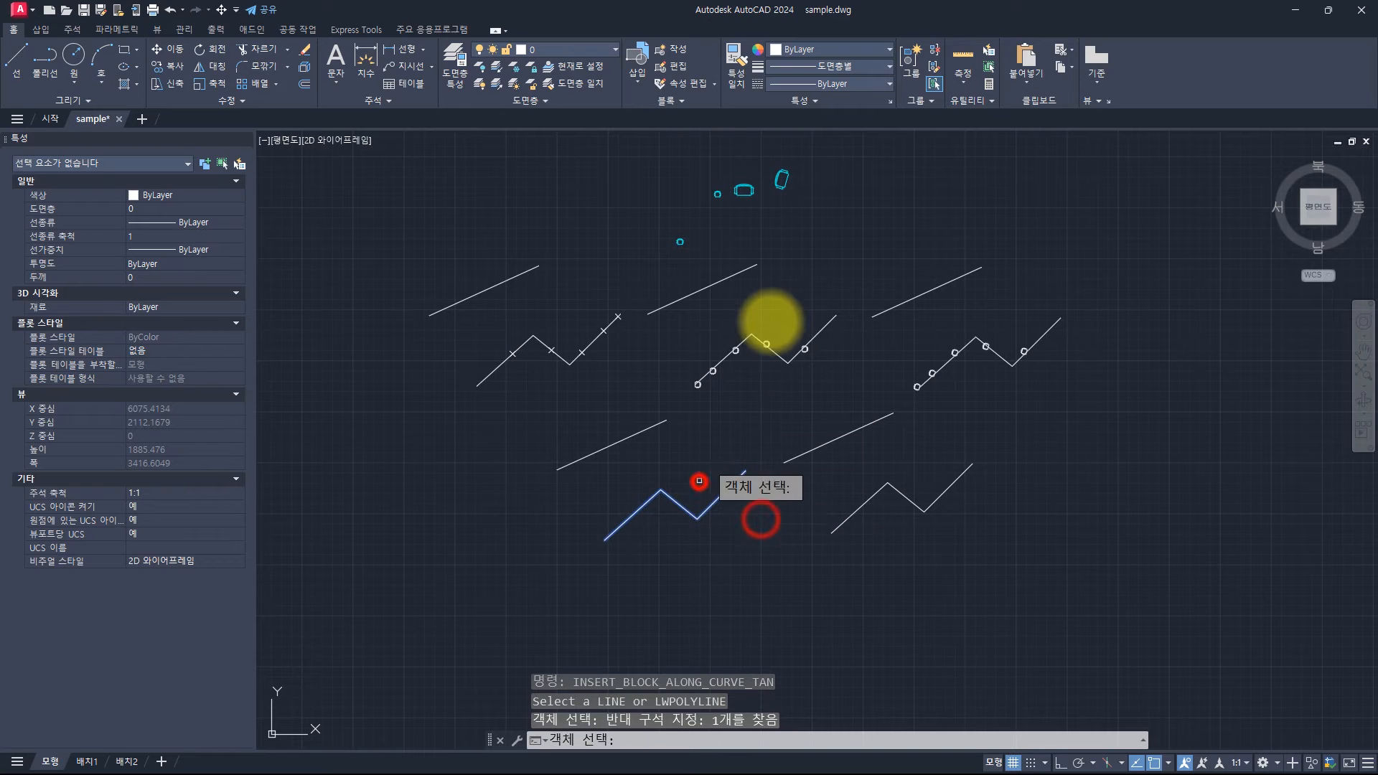
key(Return)
click(751, 209)
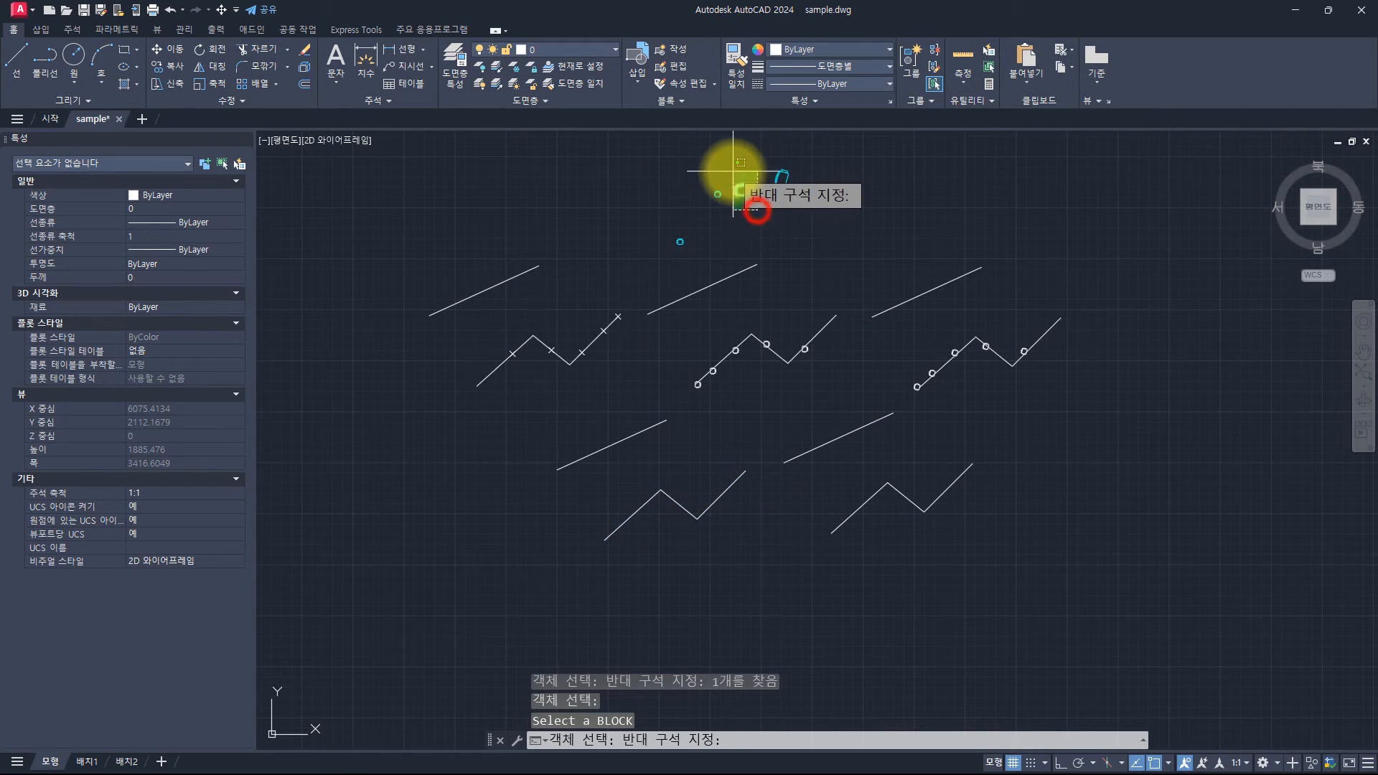
click(733, 170)
key(Return)
key(Return)
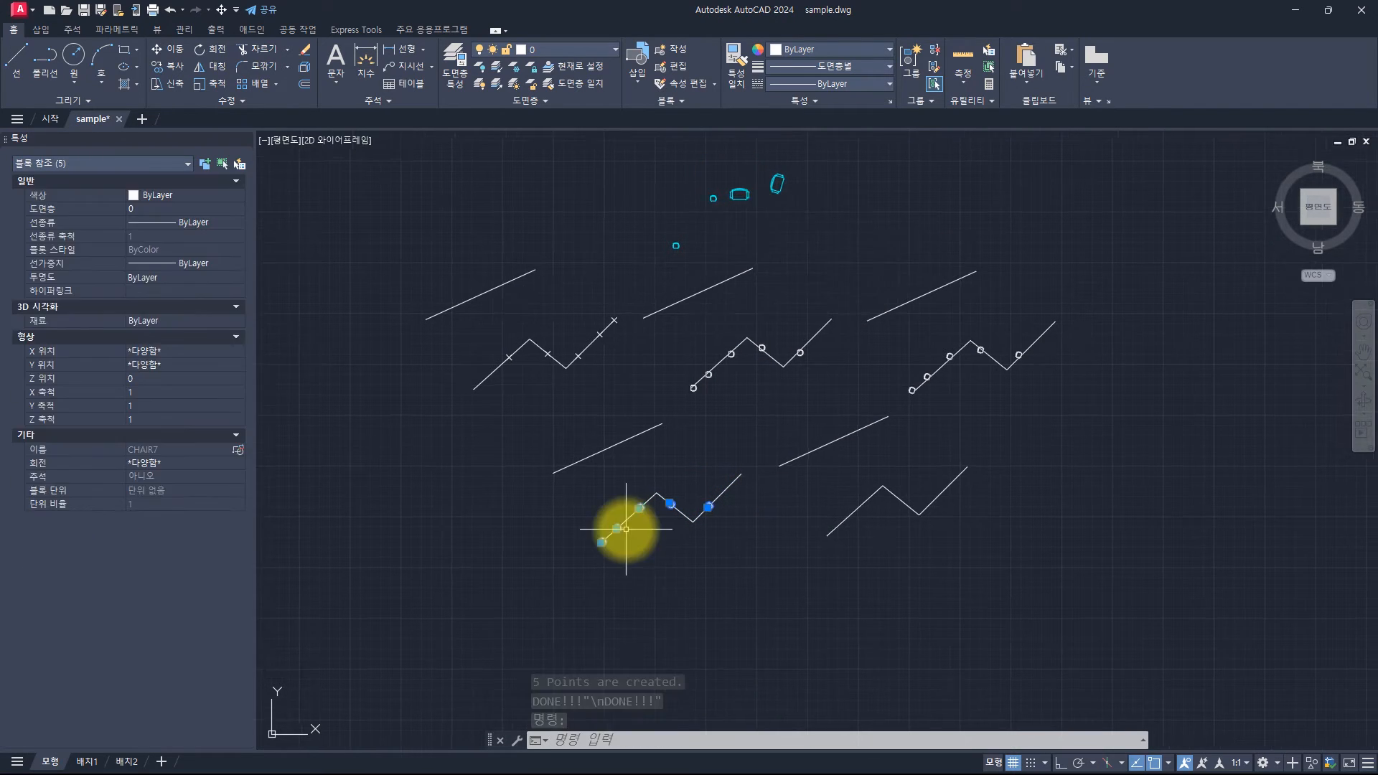
Step: Examine the inserted chairs' orientation along each segment of the lower-left zigzag polyline, and clear their selection
scroll(618, 524, up, 6)
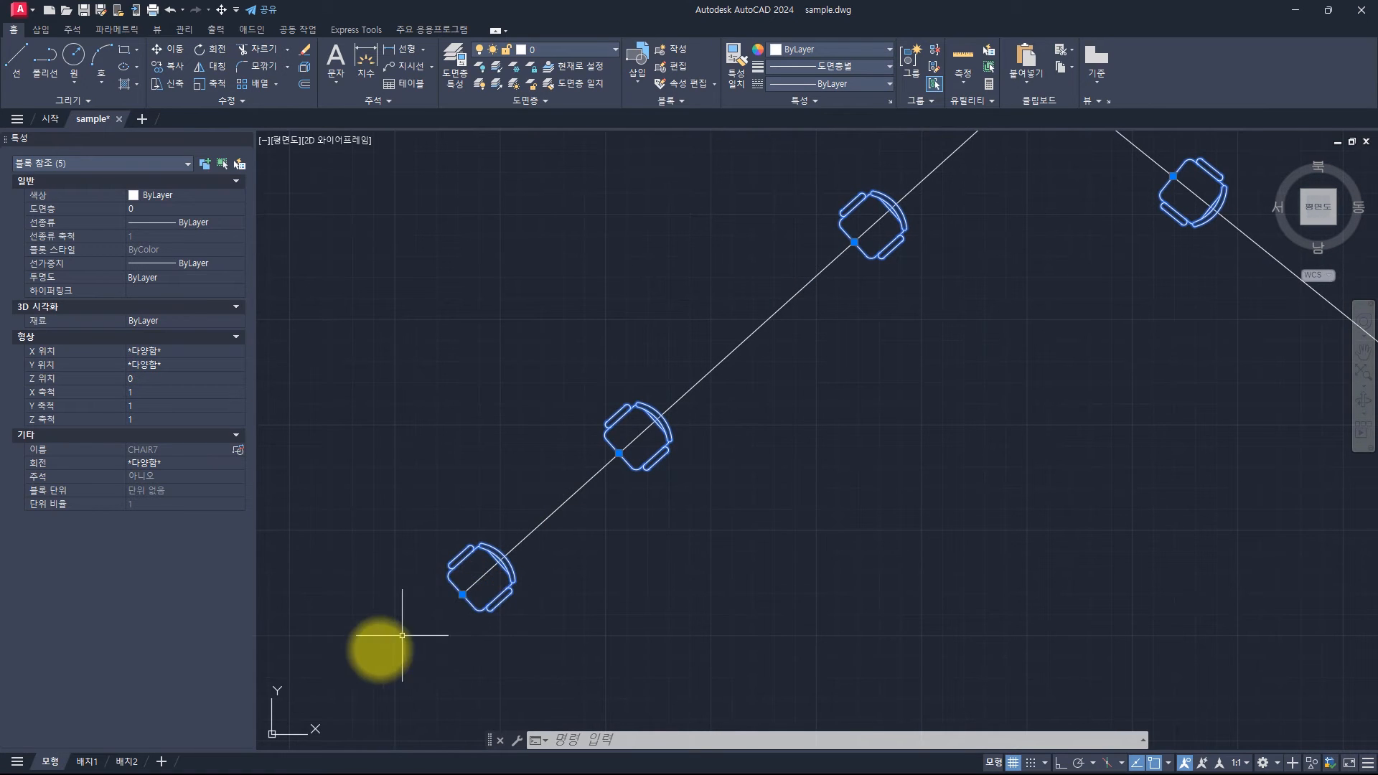
key(Escape)
key(Escape)
key(Escape)
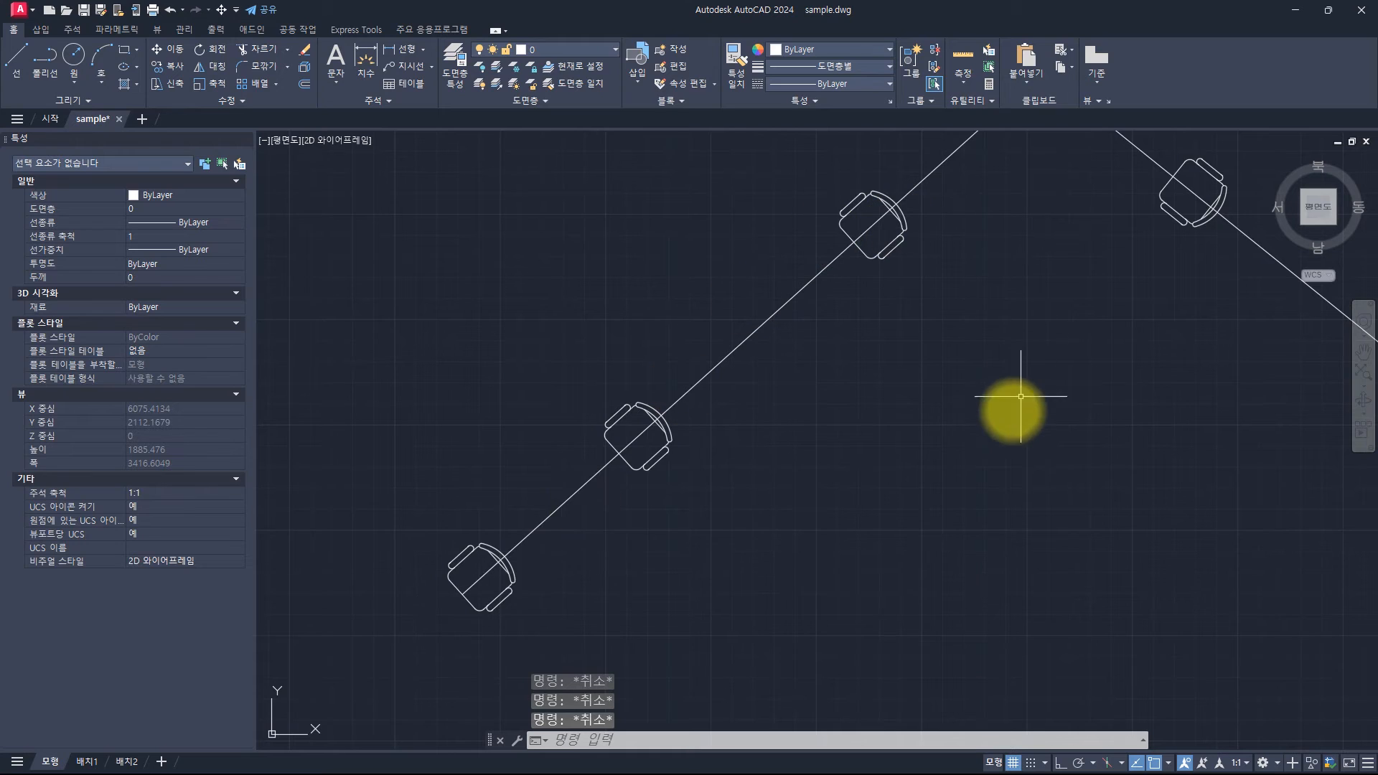
scroll(1048, 413, down, 2)
mouse_move(1048, 413)
middle_down()
mouse_move(646, 487)
mouse_move(743, 505)
middle_up()
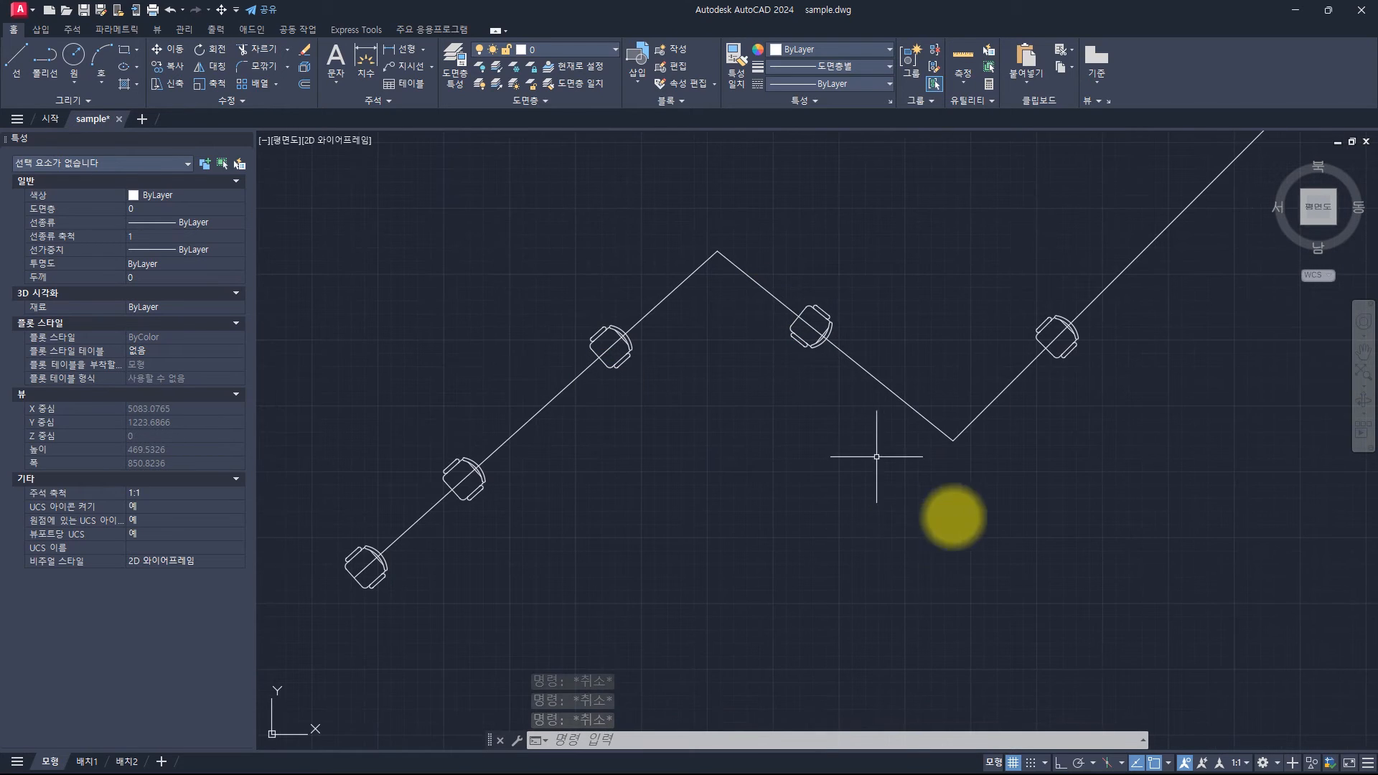
Step: Highlight the insert_block_along_curve 0, ang and tan files in File Explorer, followed by insert_block_along_curve_ori alone, and return to AutoCAD
key(alt+Tab)
ctrl+click(988, 368)
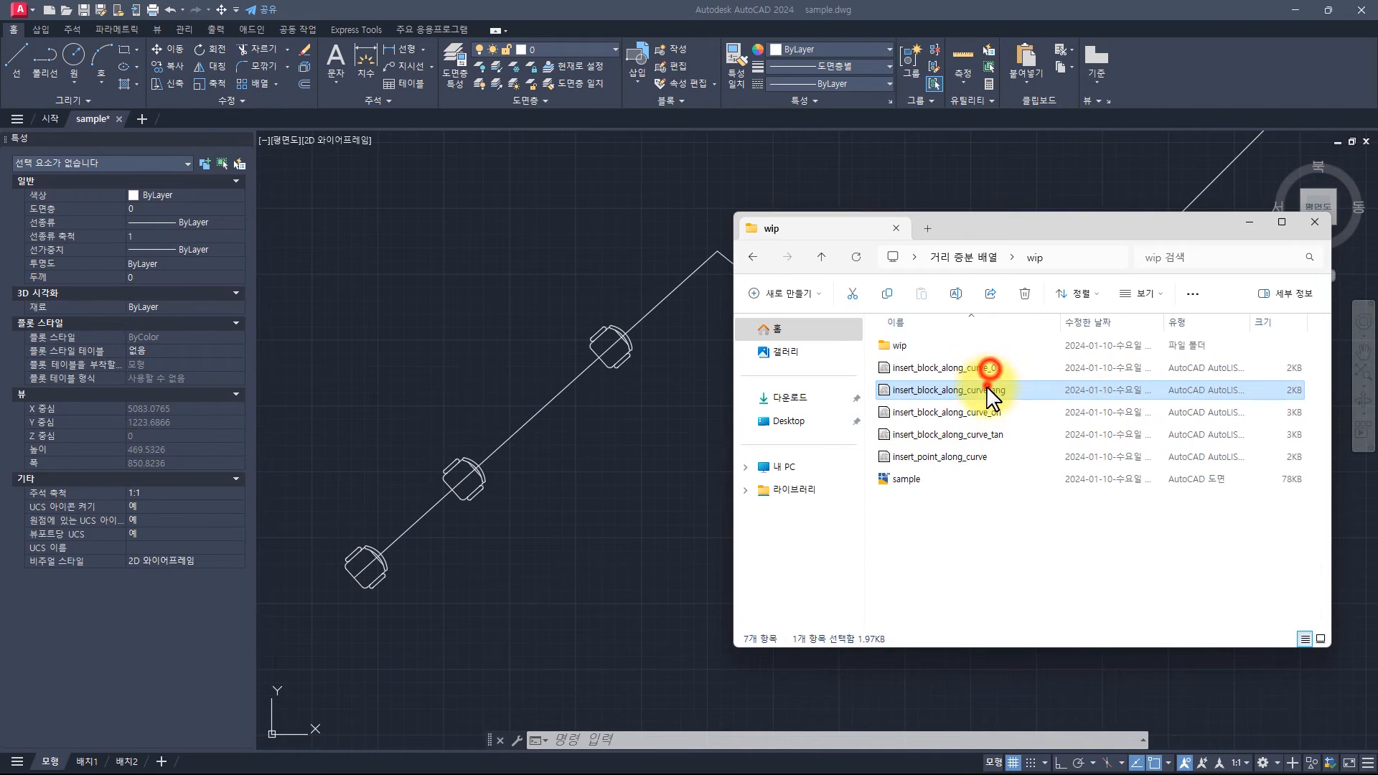
ctrl+click(1002, 391)
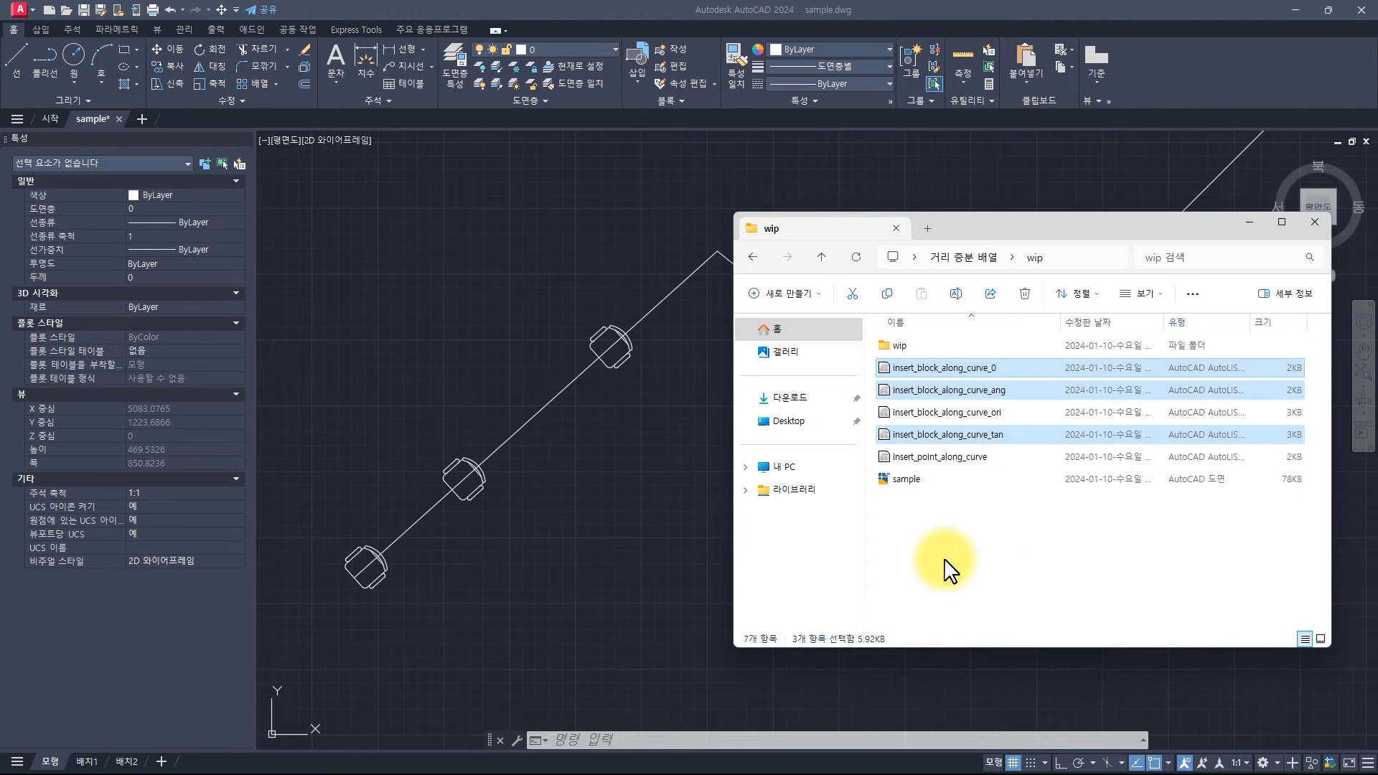
click(975, 420)
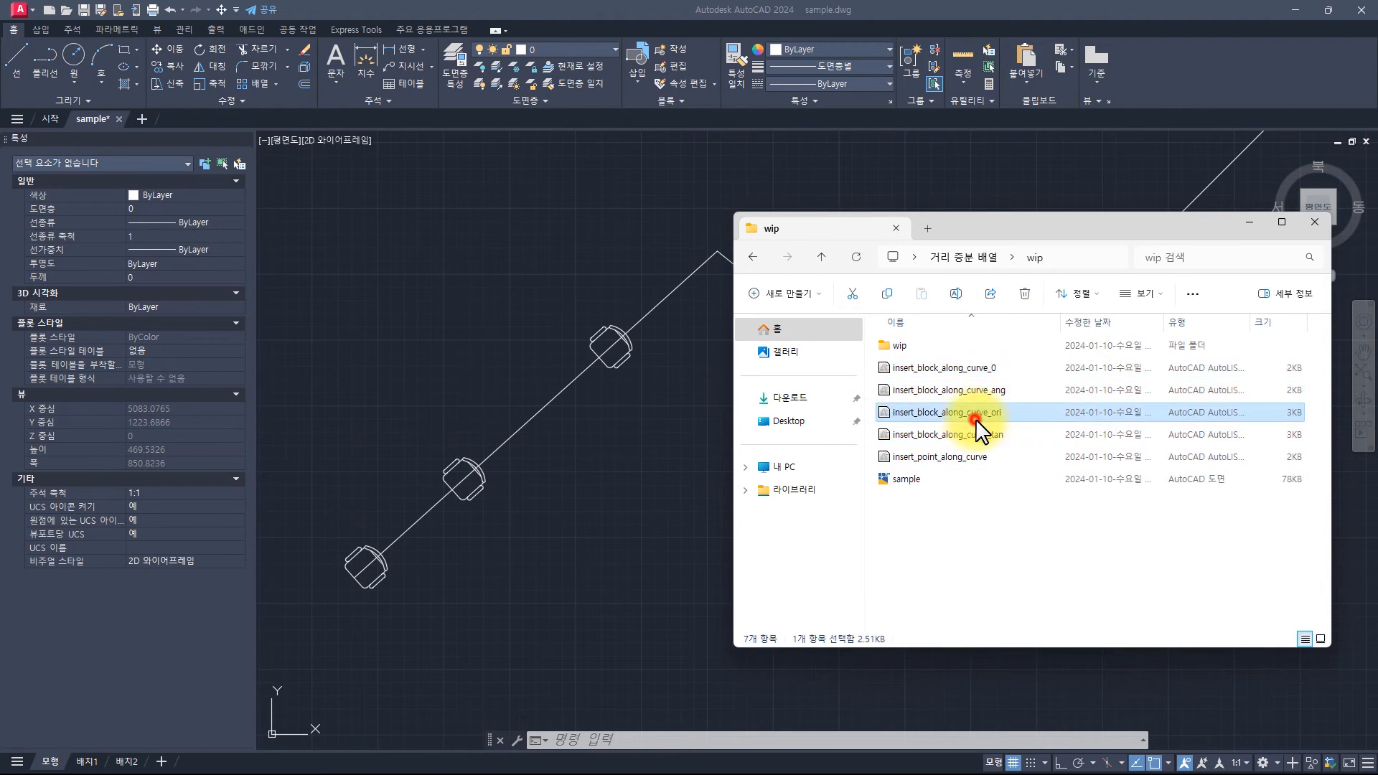
click(462, 304)
Step: Run INSERT_BLOCK_ALONG_CURVE_0 on the straight line above the upper-middle zigzag polyline with the large horizontal chair block, accepting the default distance and increment
scroll(496, 383, down, 3)
middle_drag(668, 269, 678, 523)
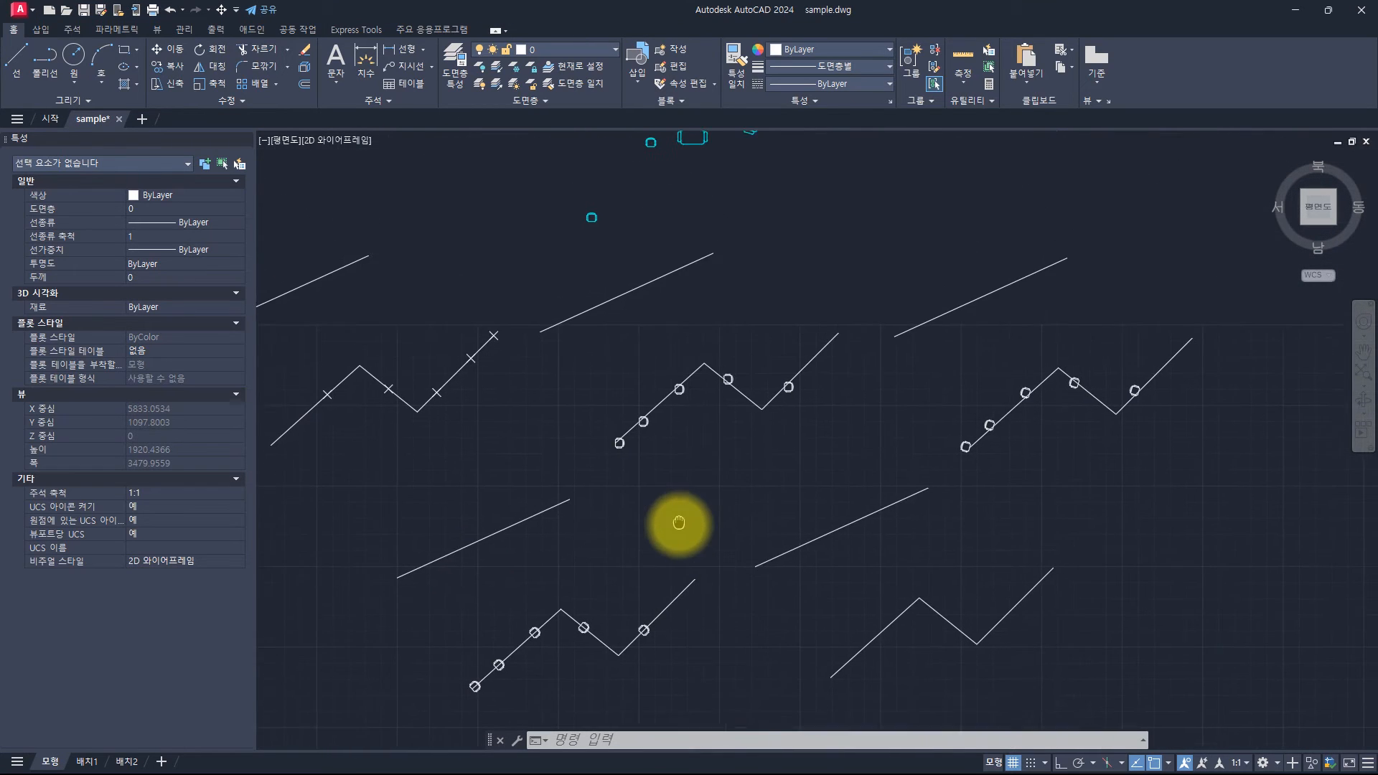
middle_drag(735, 249, 743, 277)
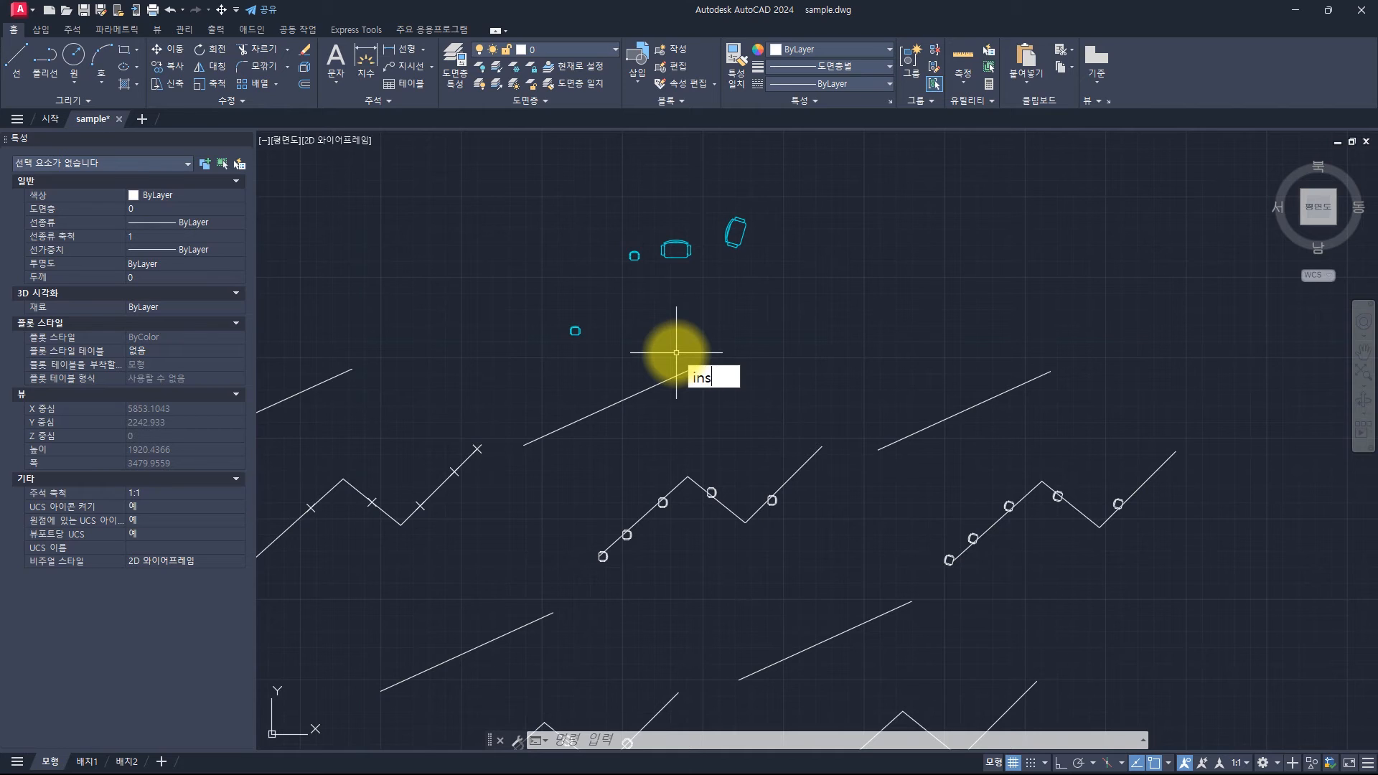
text(ert_)
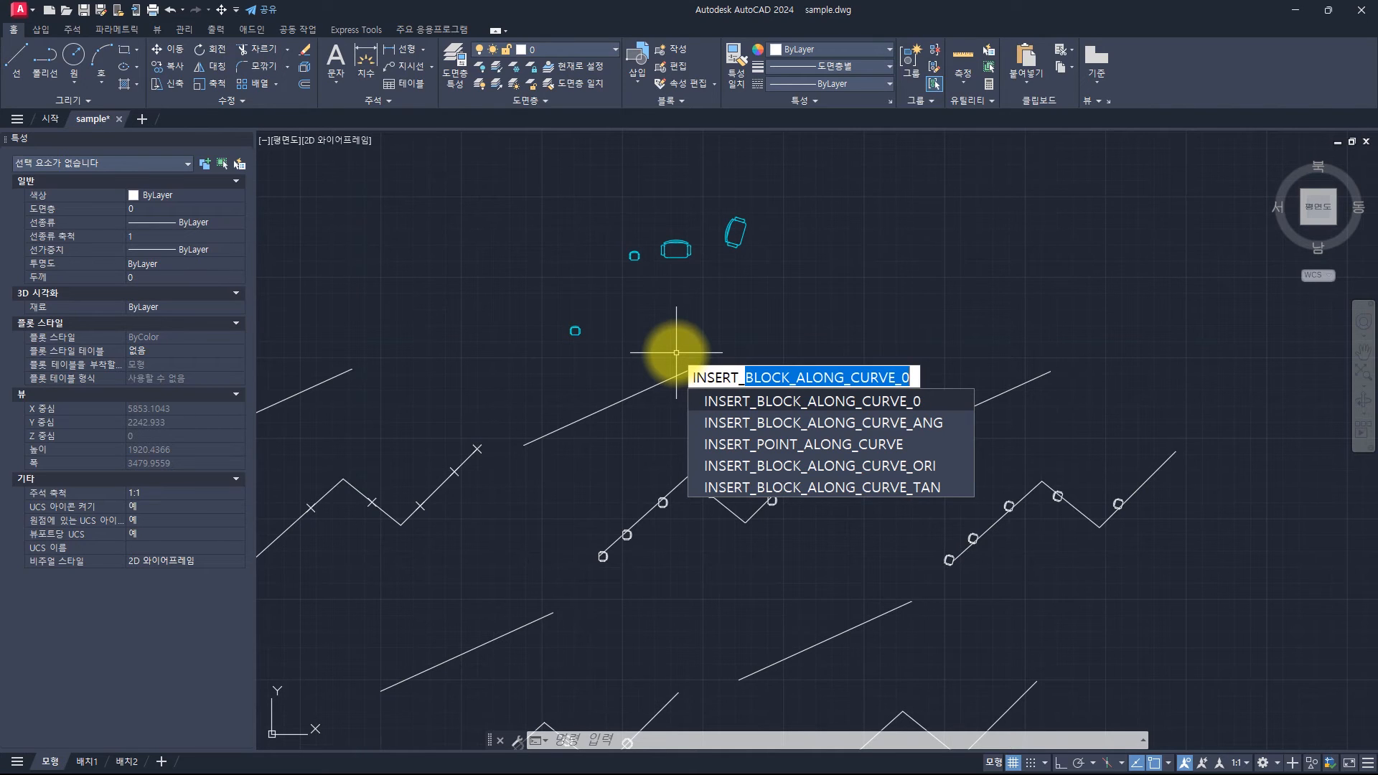
click(717, 400)
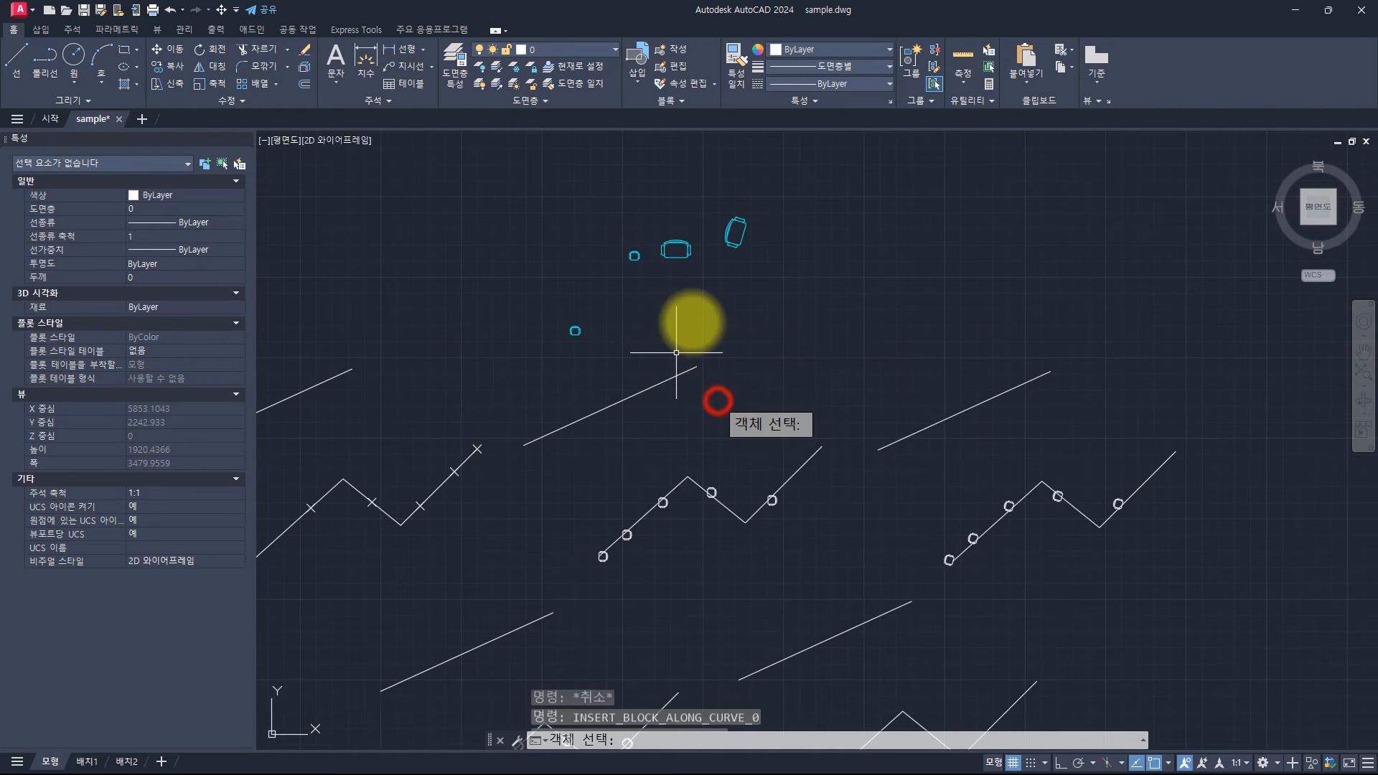
scroll(585, 273, up, 2)
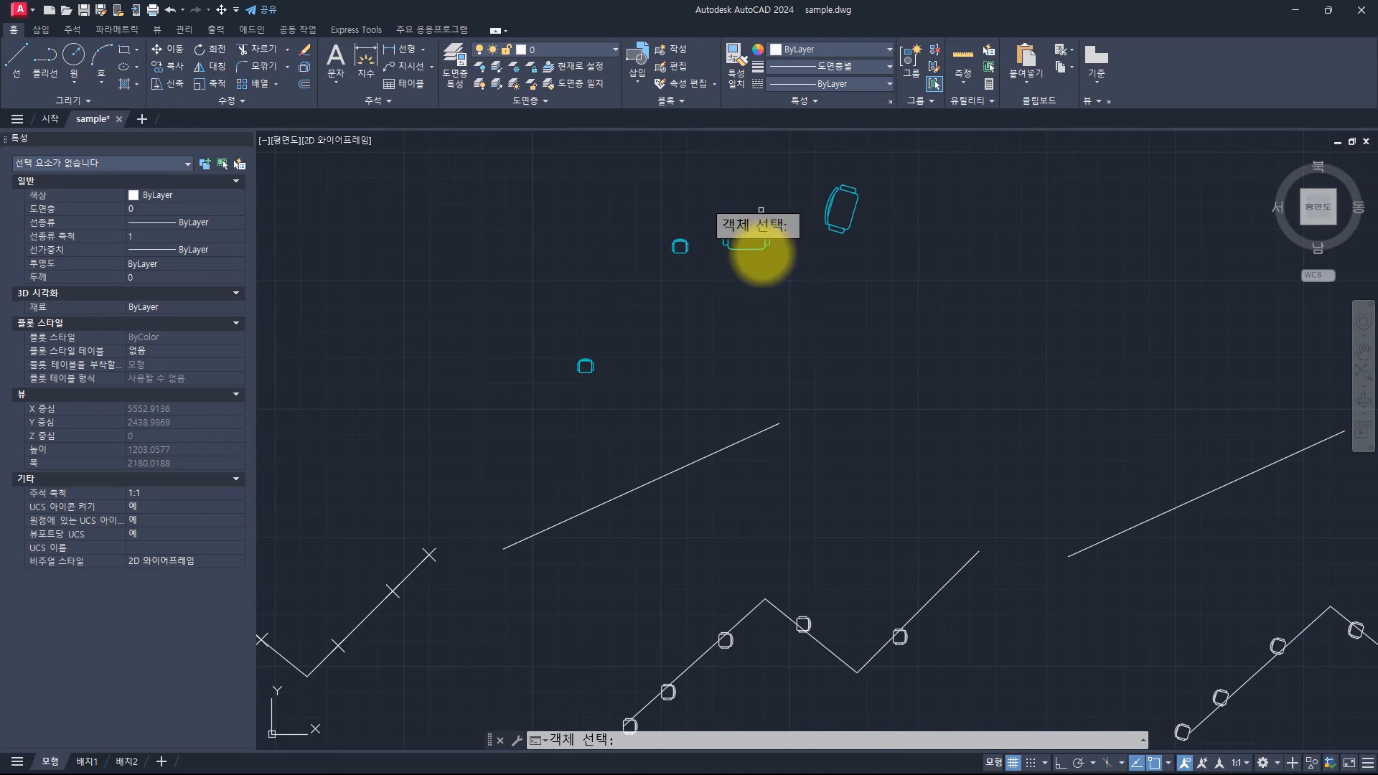
click(723, 510)
click(665, 433)
key(Return)
click(776, 276)
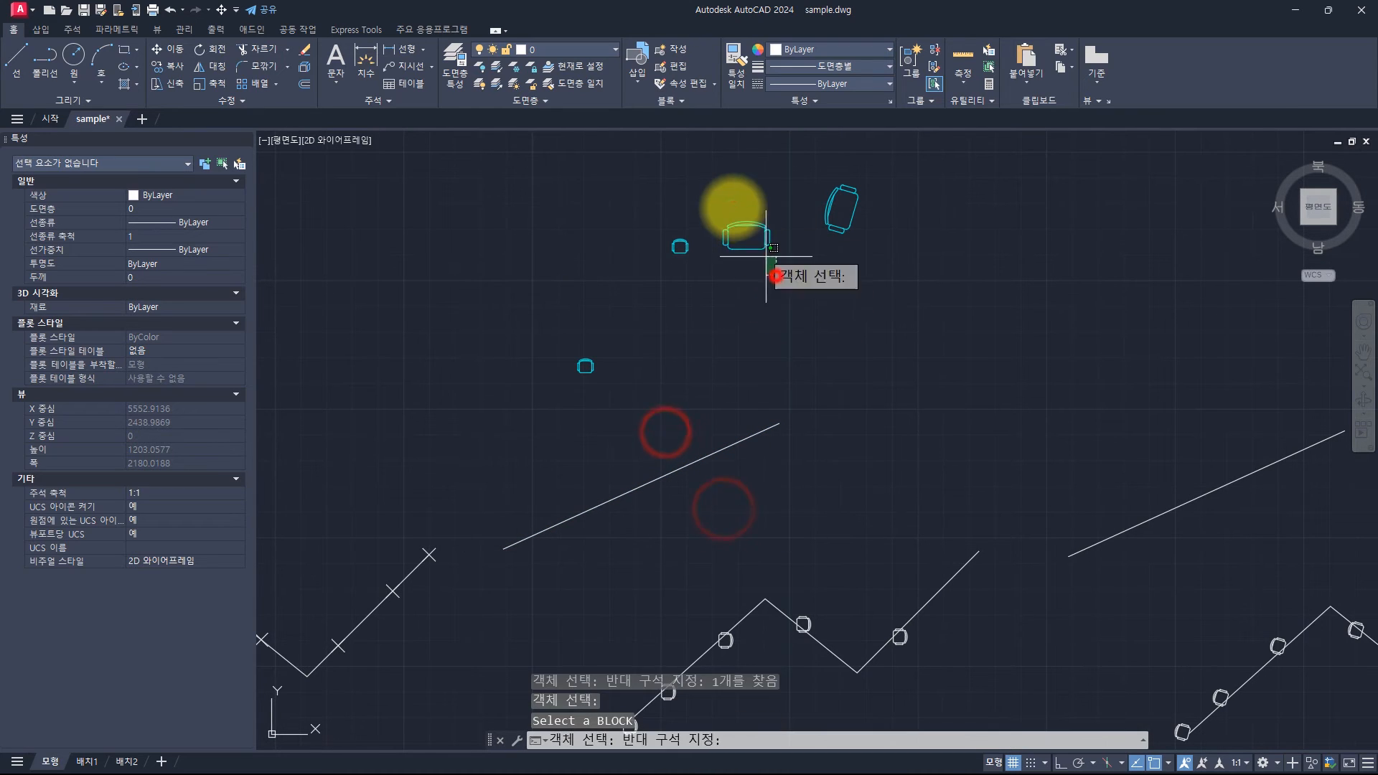
click(734, 208)
key(Return)
key(Return)
key(Return)
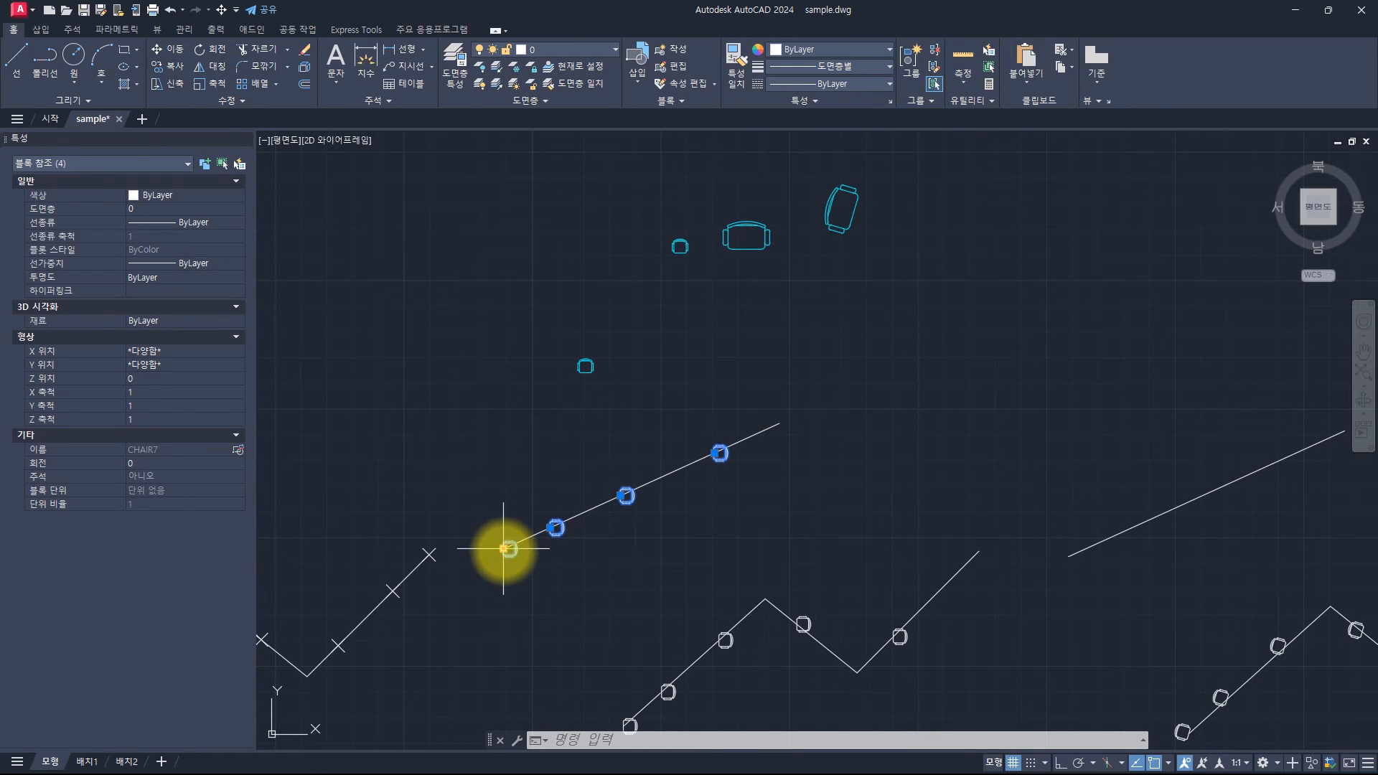
Step: Check the LISP files in the wip folder in File Explorer, return to AutoCAD, and clear the chair selection
key(alt+Tab)
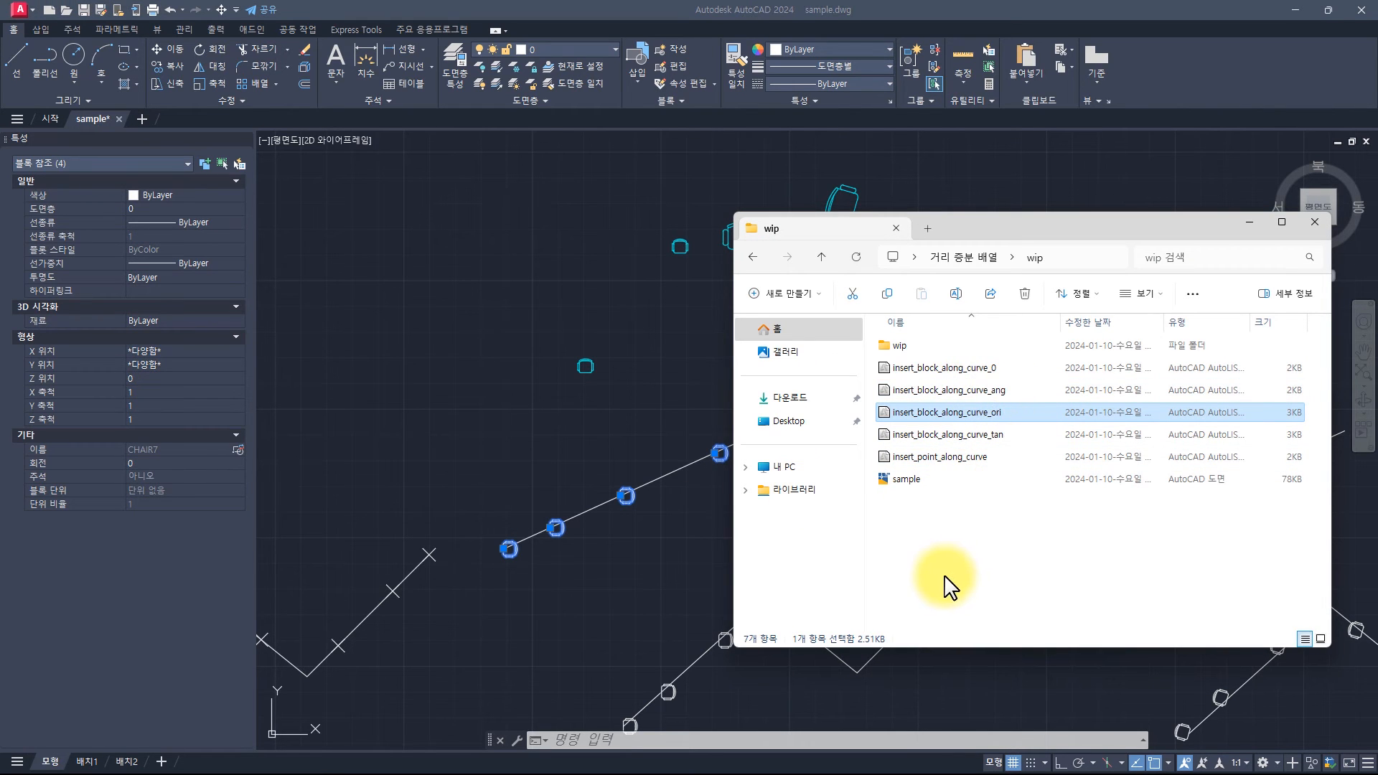
key(alt+Tab)
key(Escape)
key(Escape)
key(Escape)
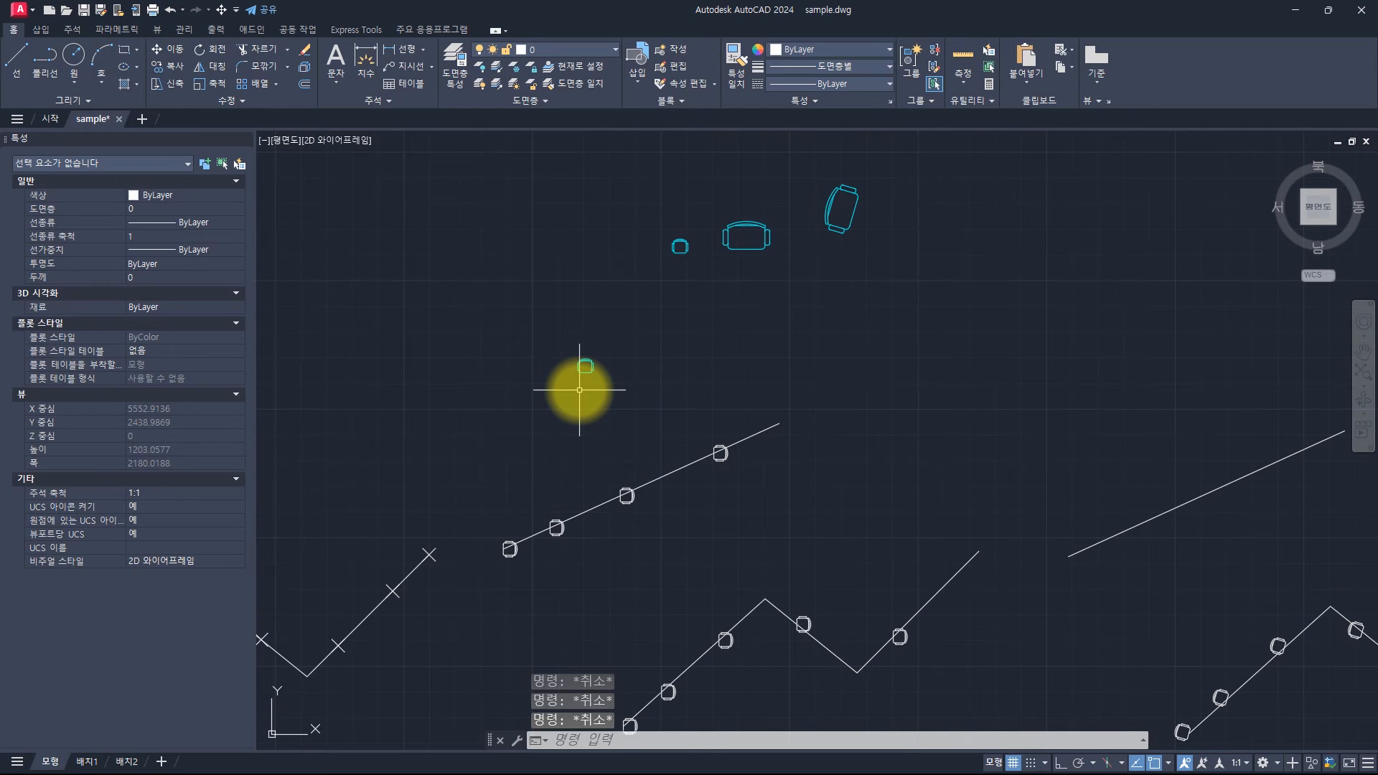
Step: Copy the large rotated chair block to a spot just beside the start of the lower-right zigzag polyline
click(833, 203)
text(cp)
key(Return)
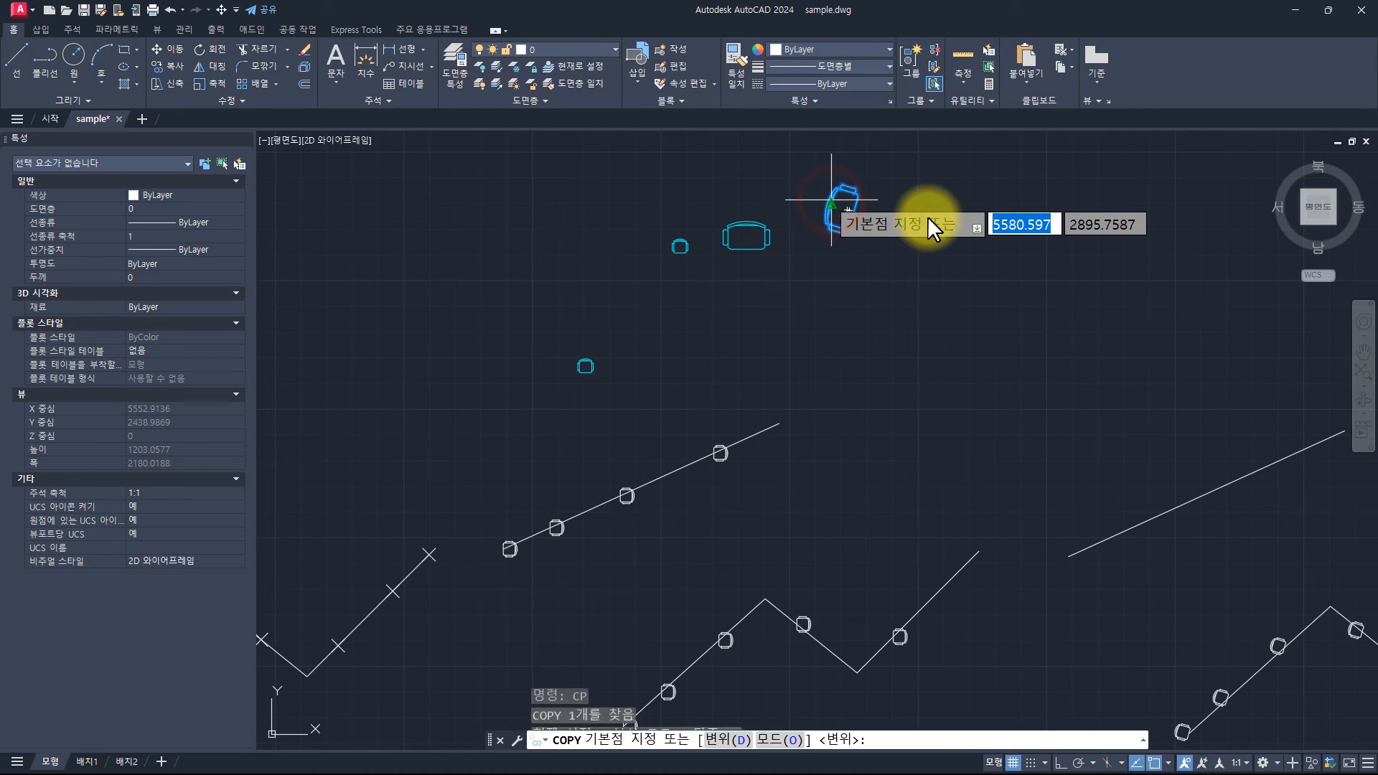
click(920, 208)
scroll(902, 381, down, 3)
scroll(843, 430, up, 7)
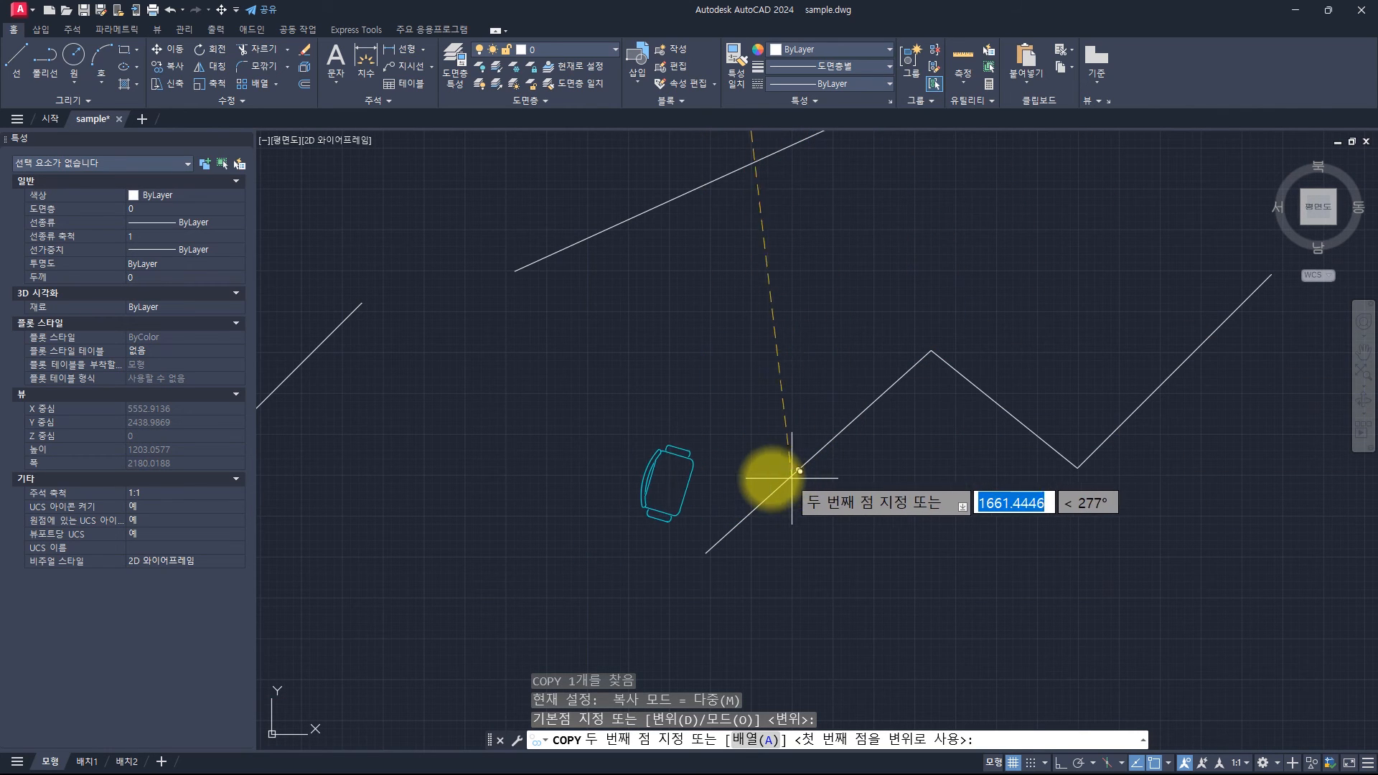
click(767, 477)
key(Escape)
key(Escape)
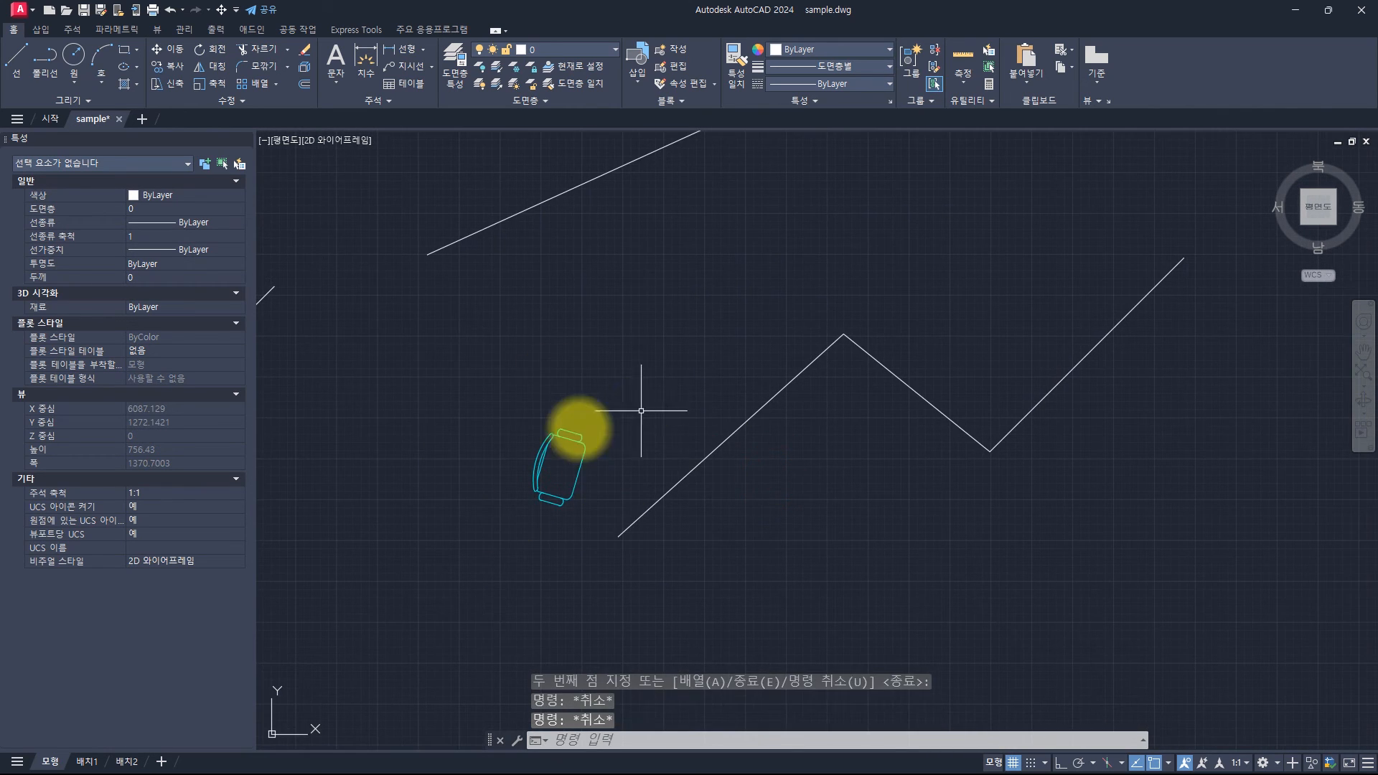
Step: Run INSERT_BLOCK_ALONG_CURVE_ORI on the lower-right zigzag polyline with the copied rotated chair, accepting distance 100 and increment 50
middle_drag(641, 411, 546, 433)
key(Escape)
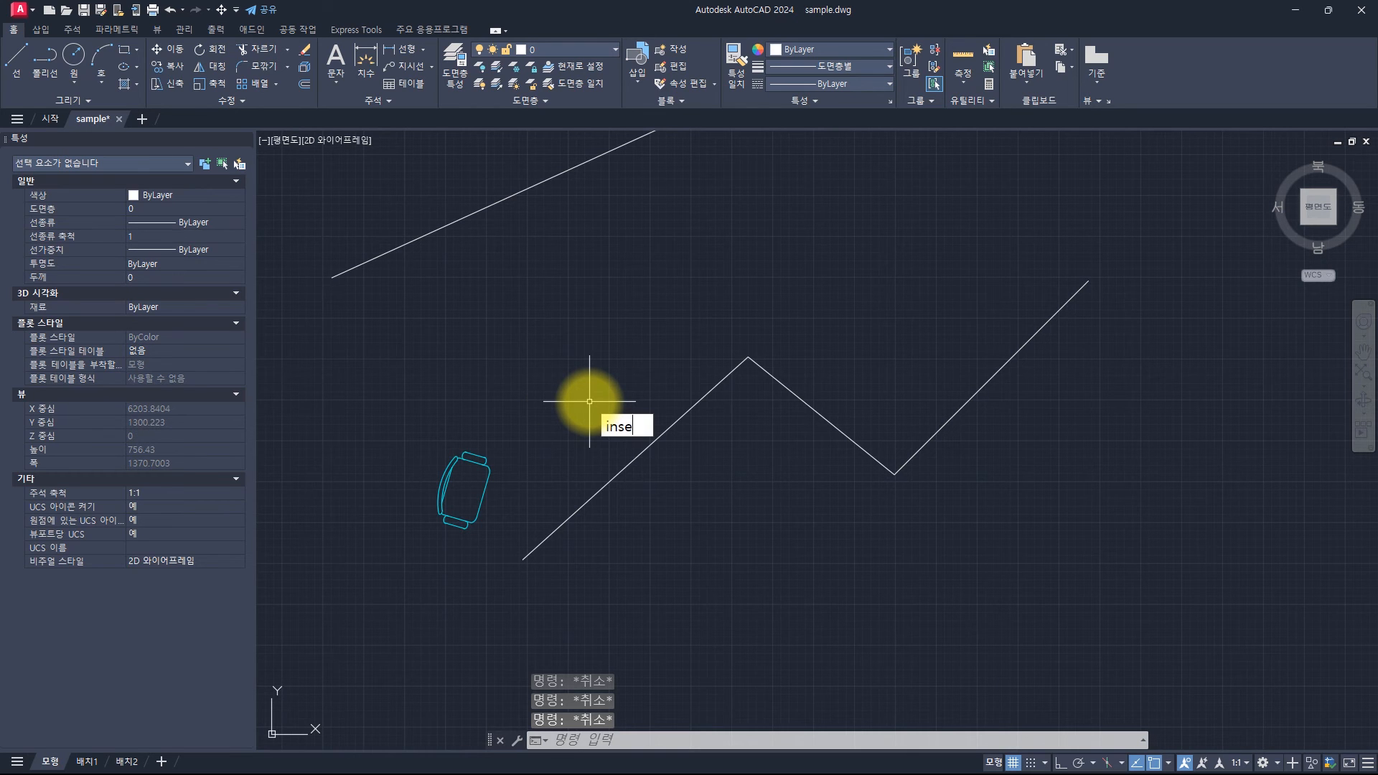
text(insert_)
key(Down)
key(Down)
key(Down)
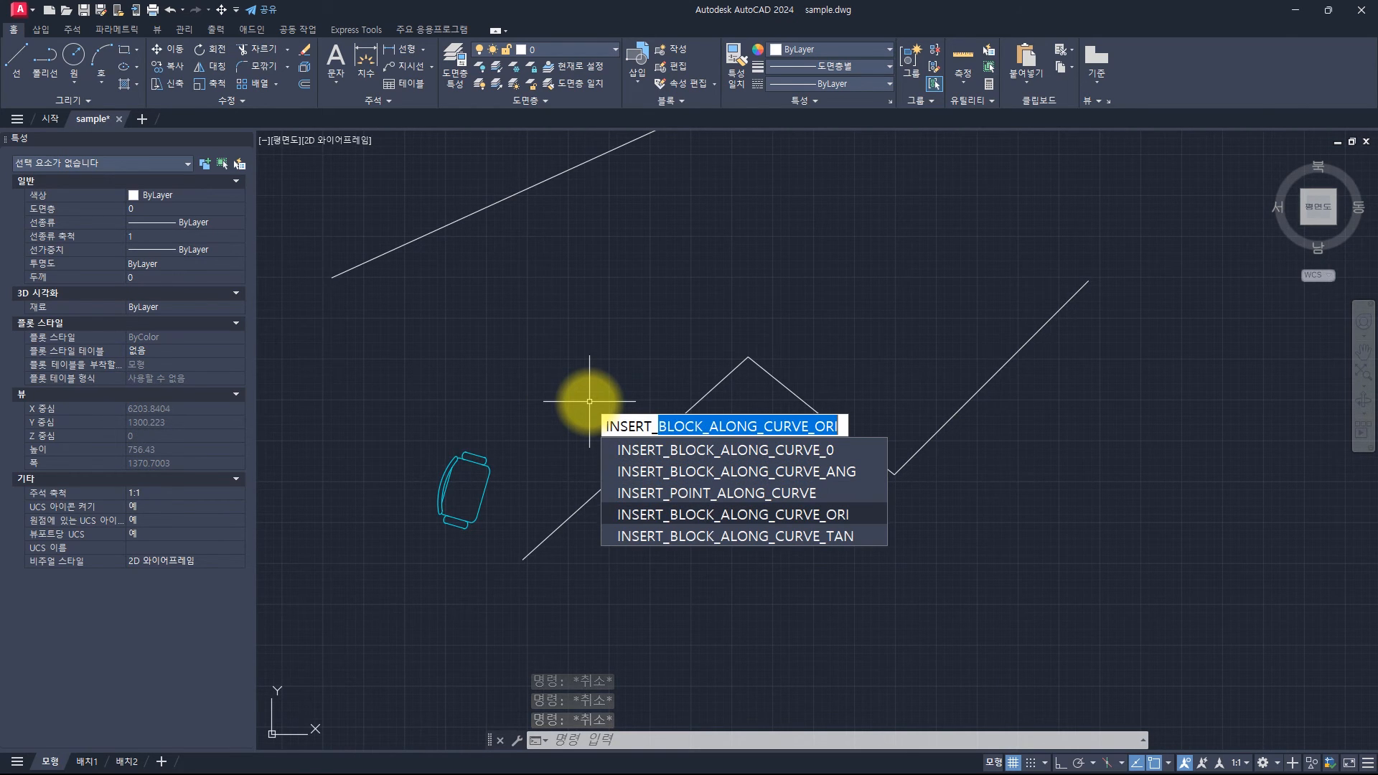
key(Return)
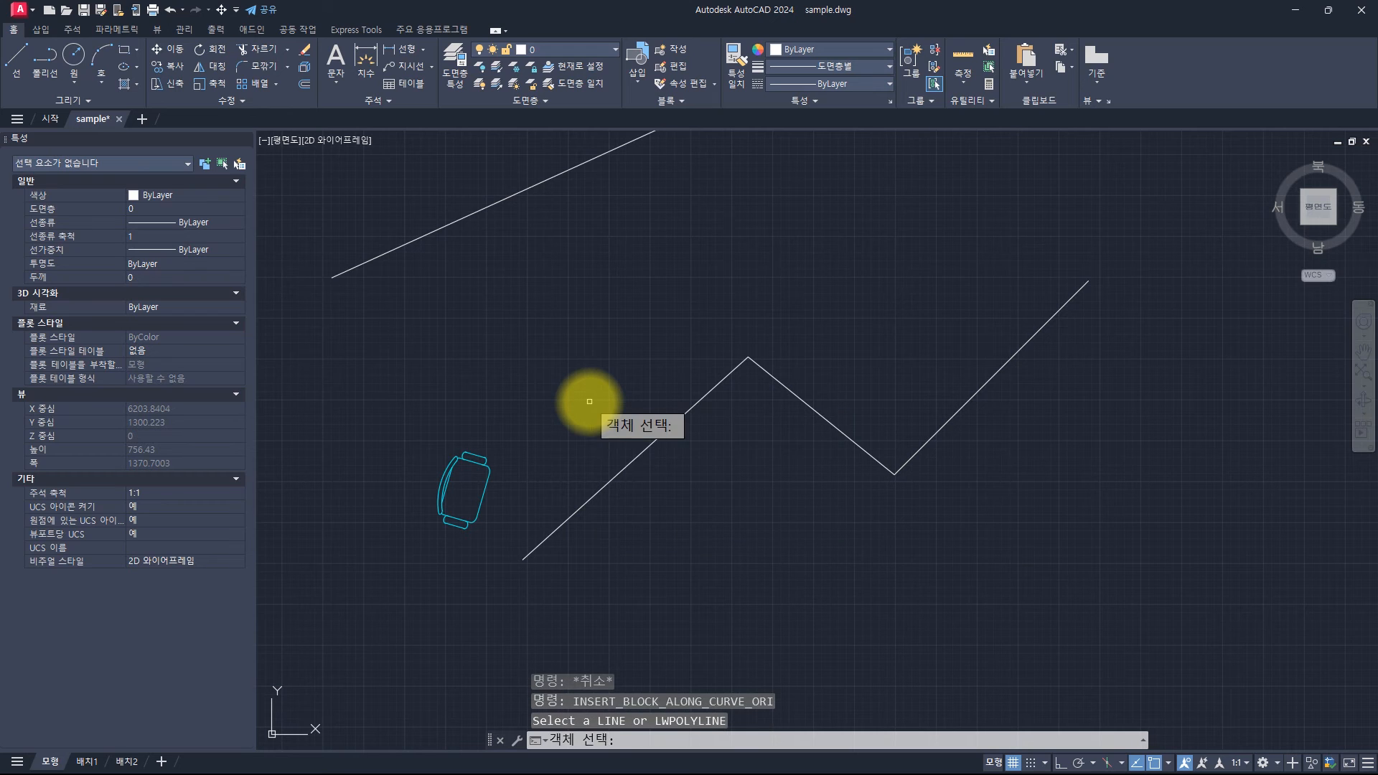
click(721, 529)
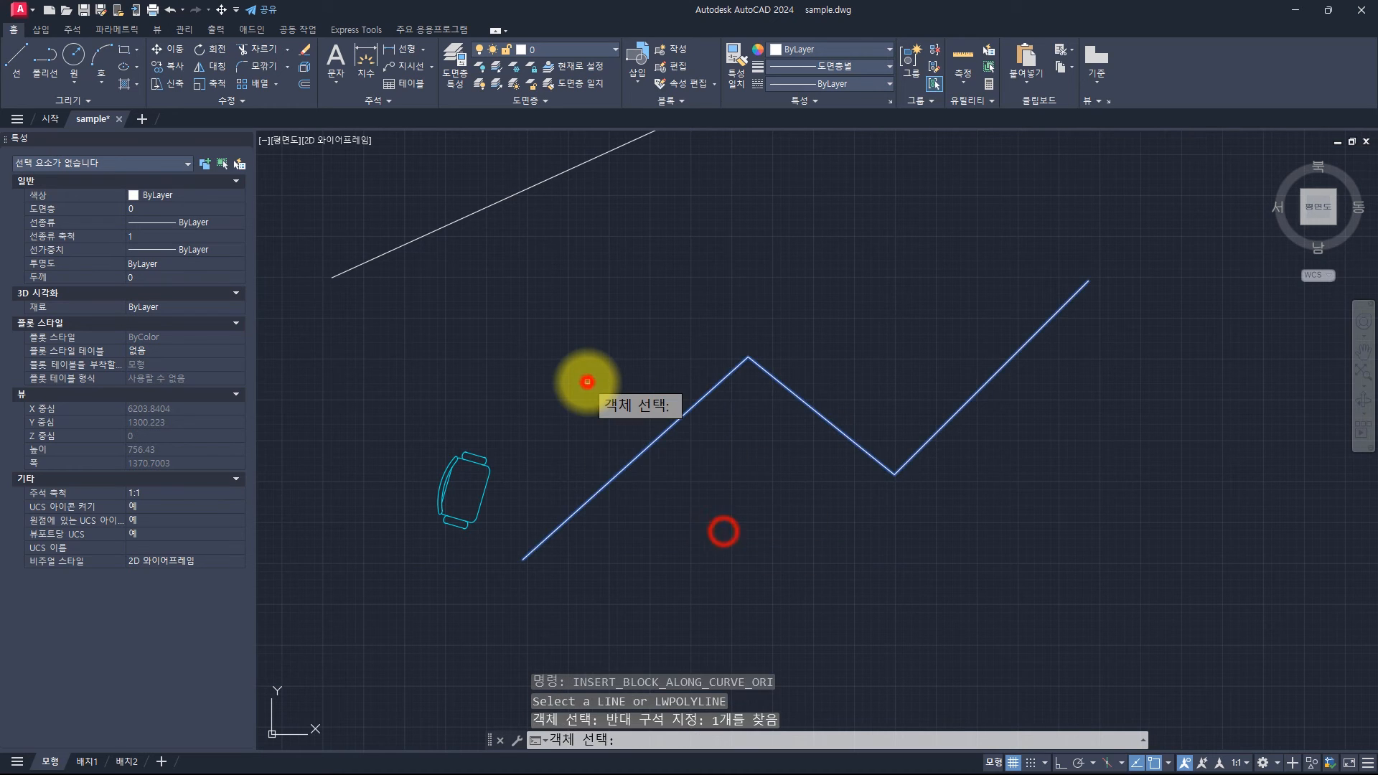
click(585, 380)
click(526, 484)
click(390, 410)
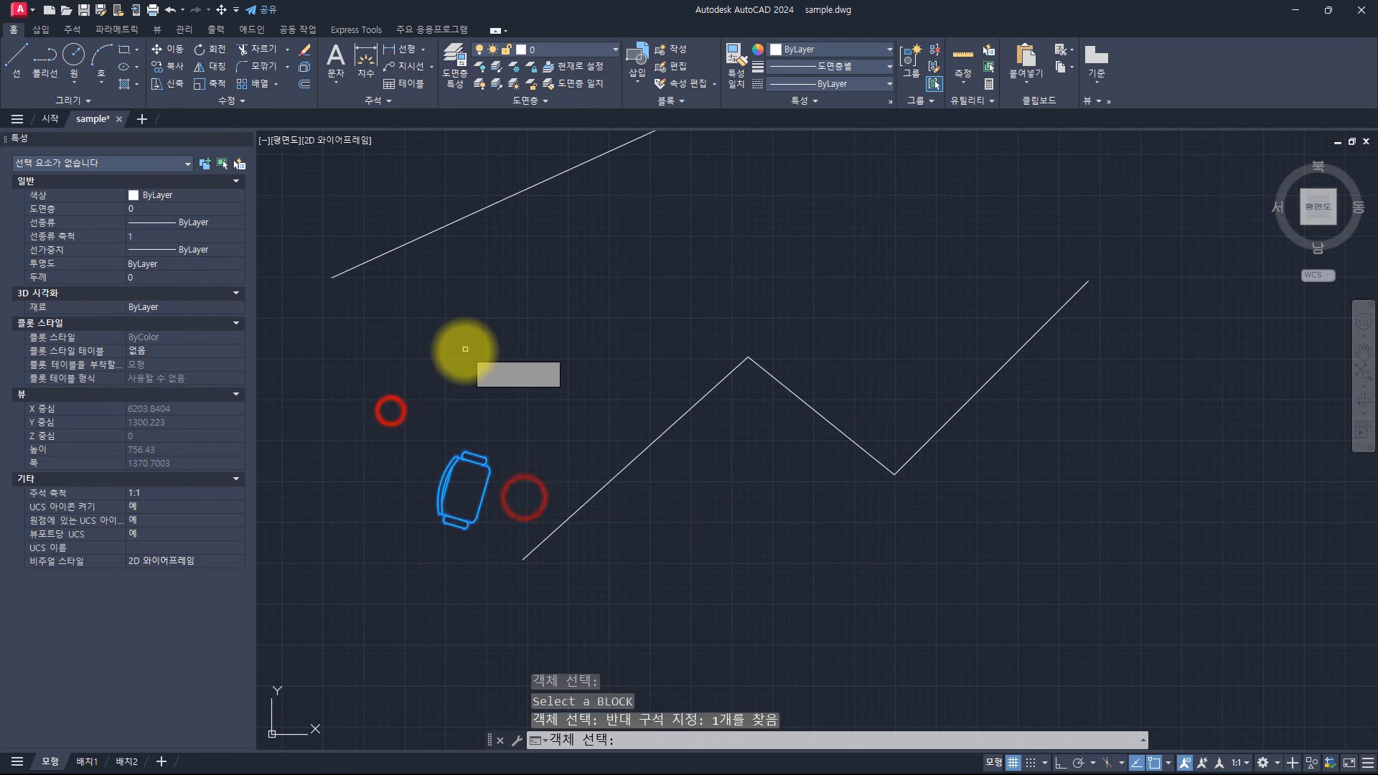
key(Return)
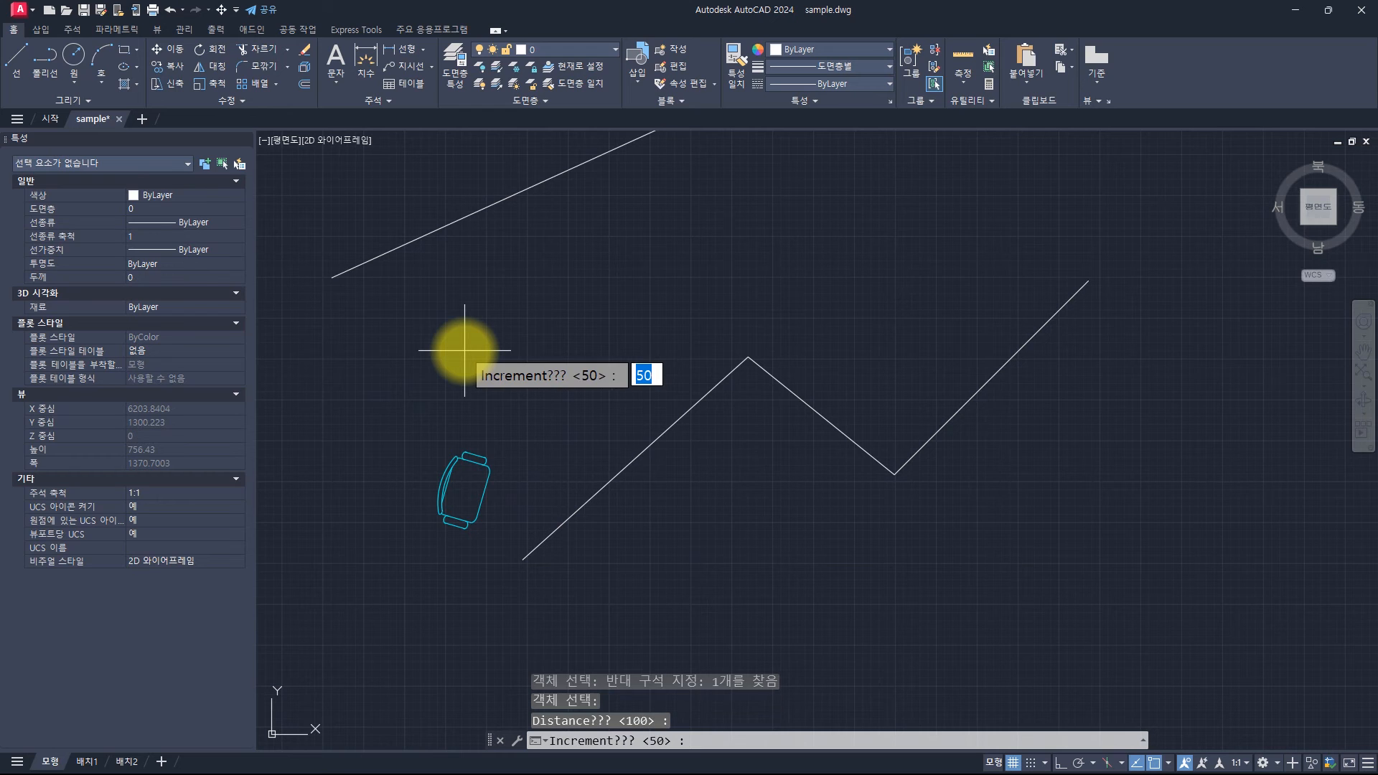
key(Return)
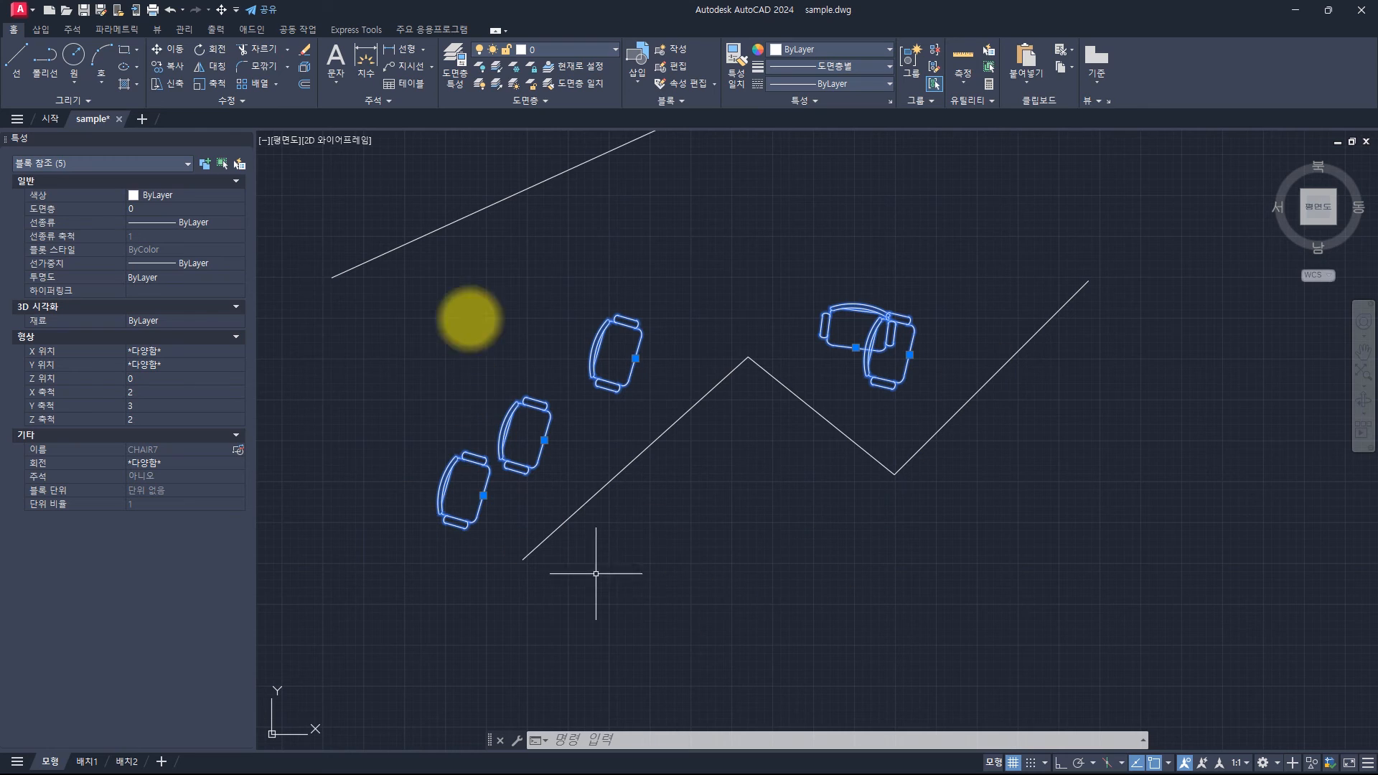
text(ARR)
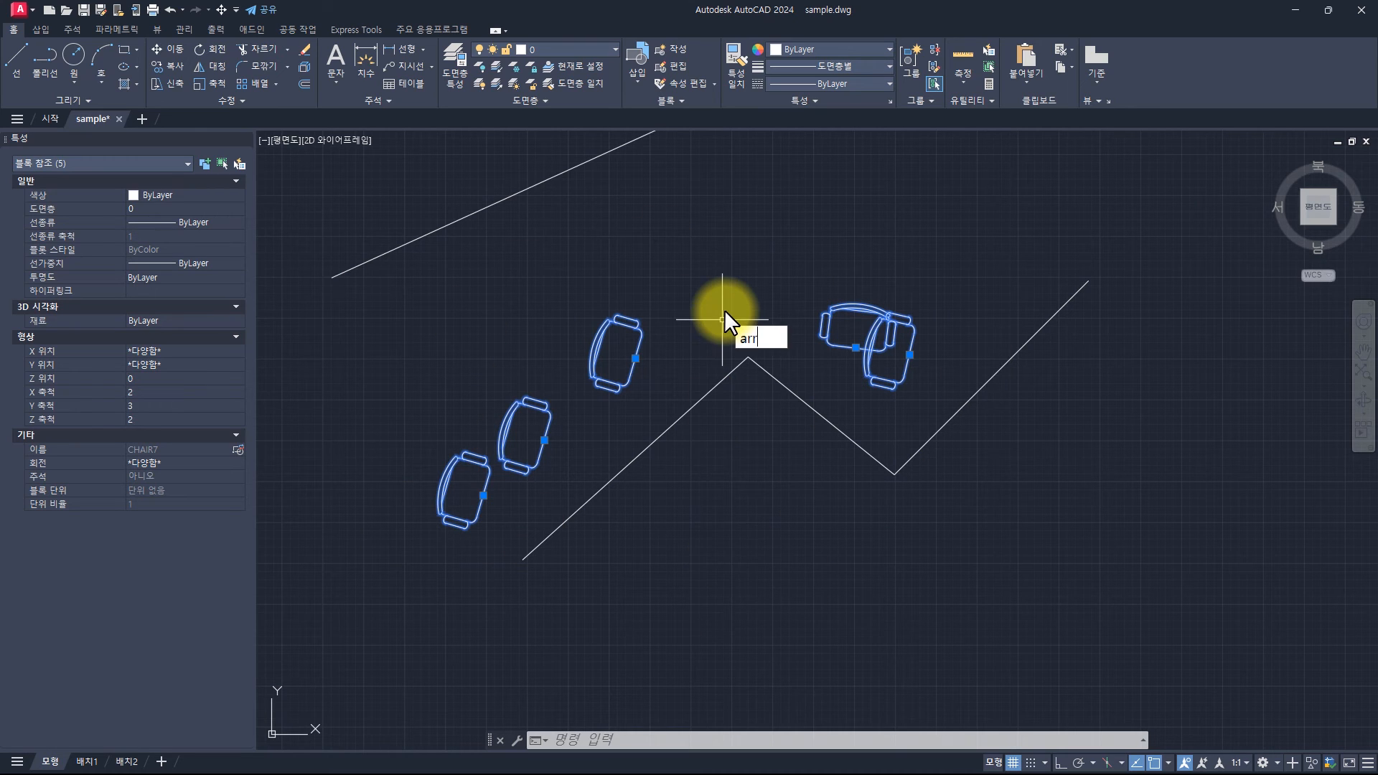
key(Down)
key(Down)
key(Down)
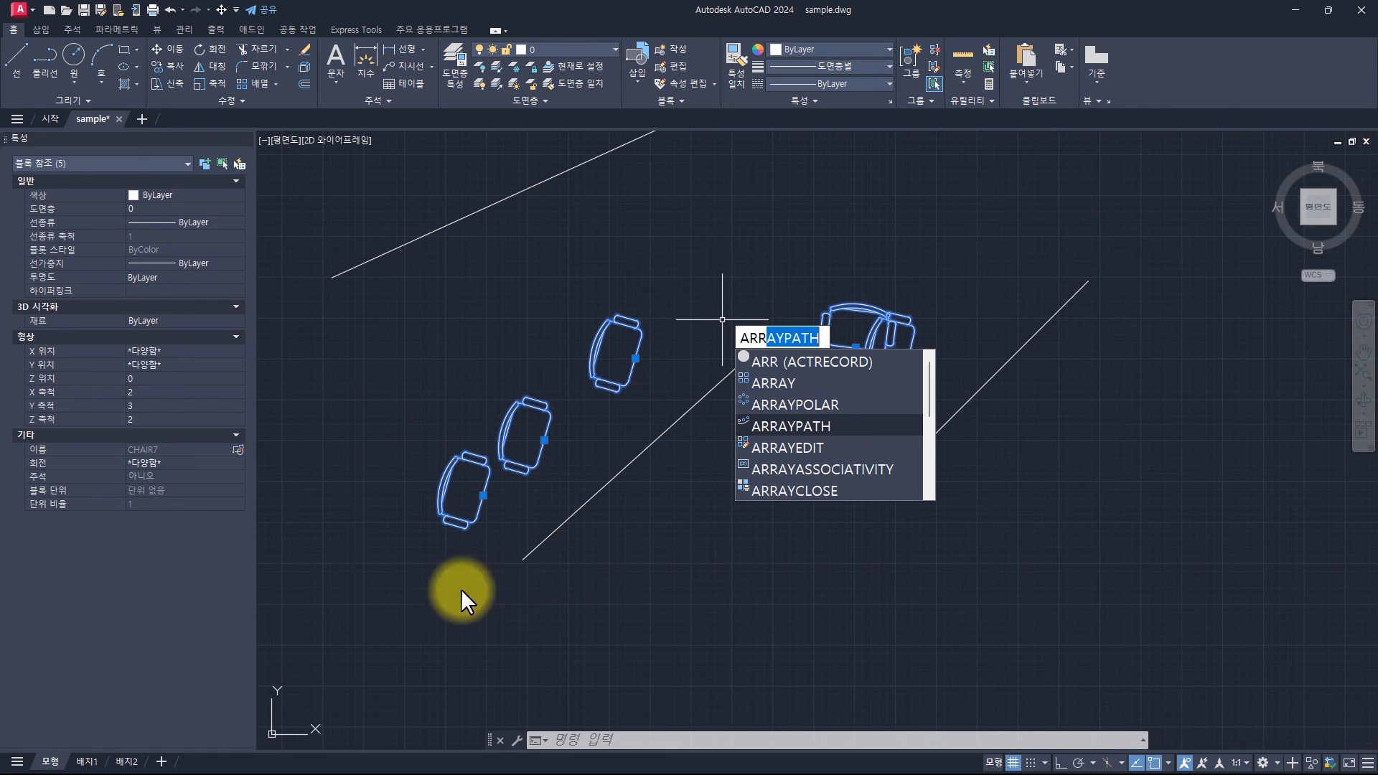
key(Escape)
key(Escape)
key(Escape)
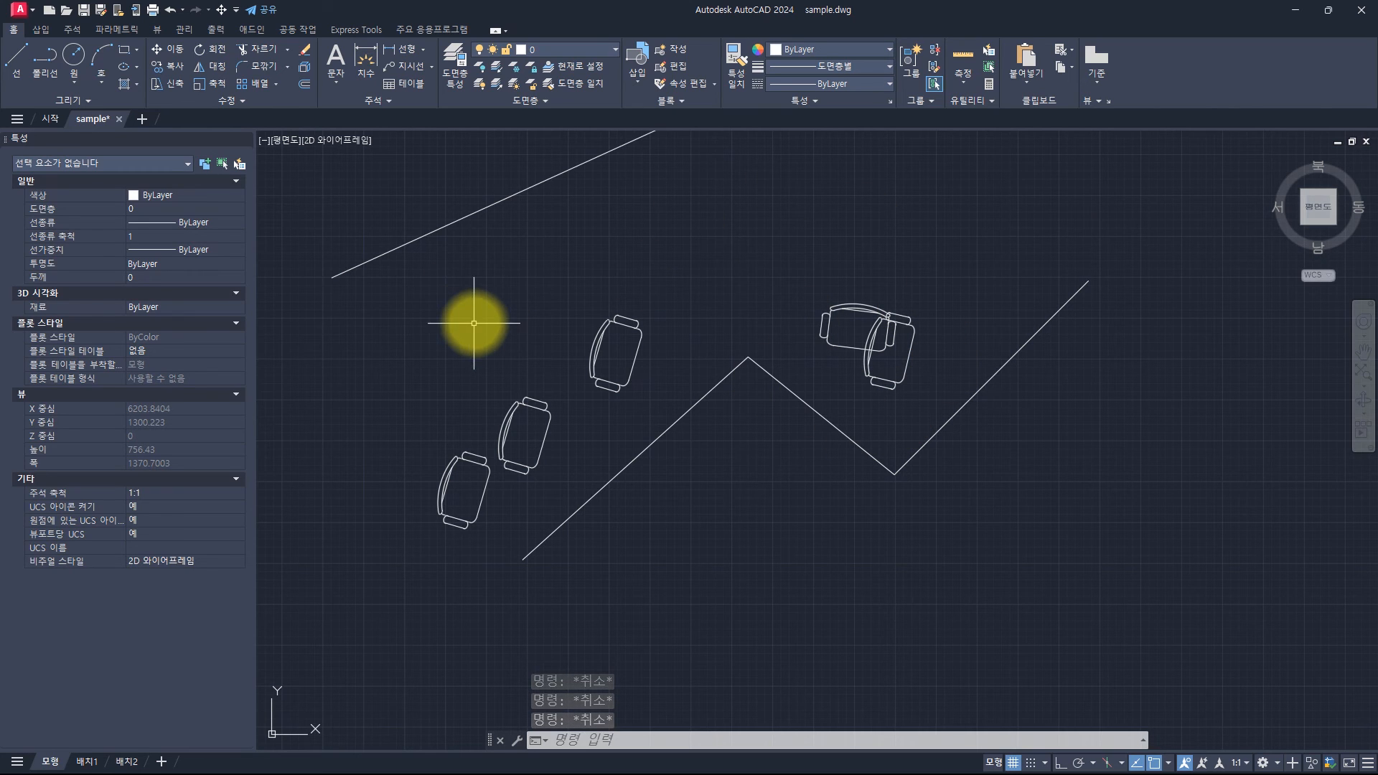
Step: Undo the chair insertion along the polyline and draw a line from the rotated chair's insertion point to the polyline's start point
key(ctrl+z)
middle_drag(747, 415, 649, 404)
click(612, 430)
click(530, 483)
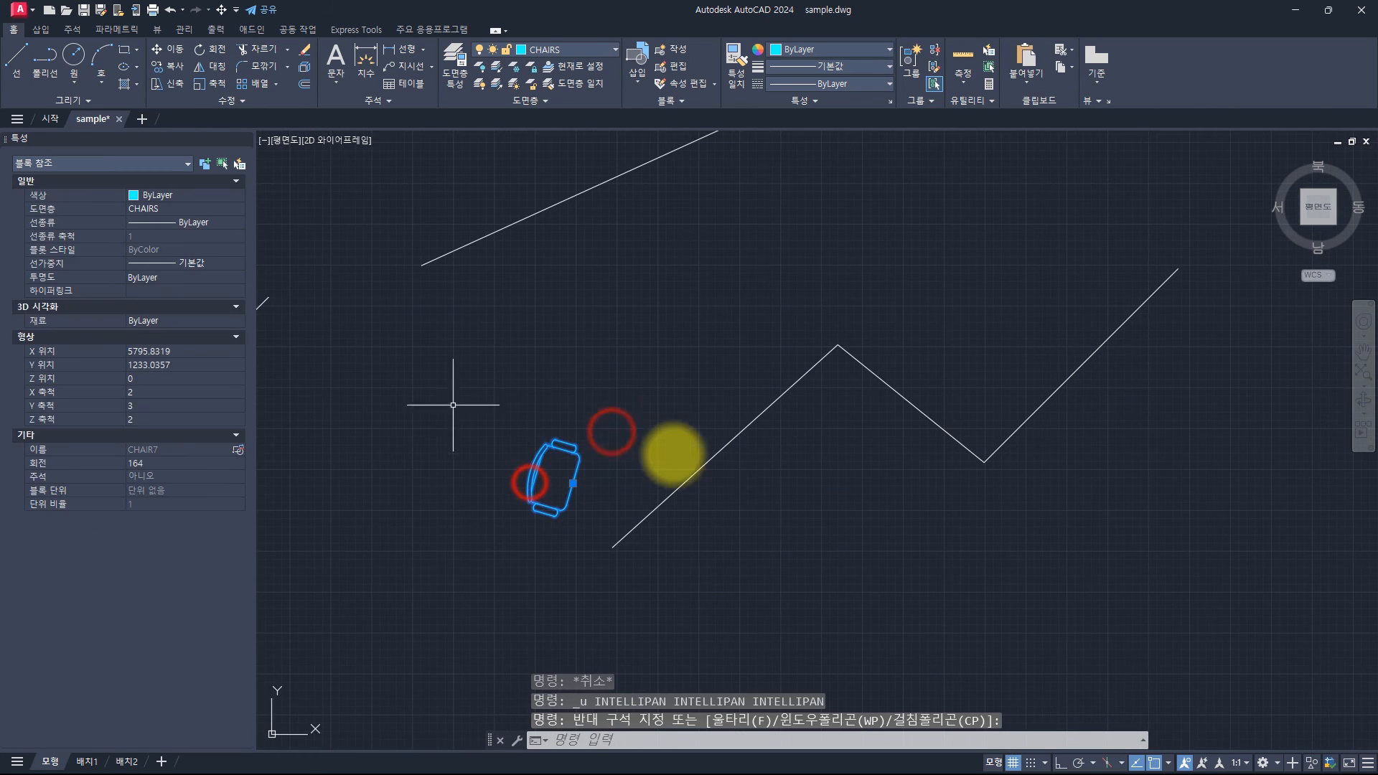
text(l)
key(space)
click(614, 547)
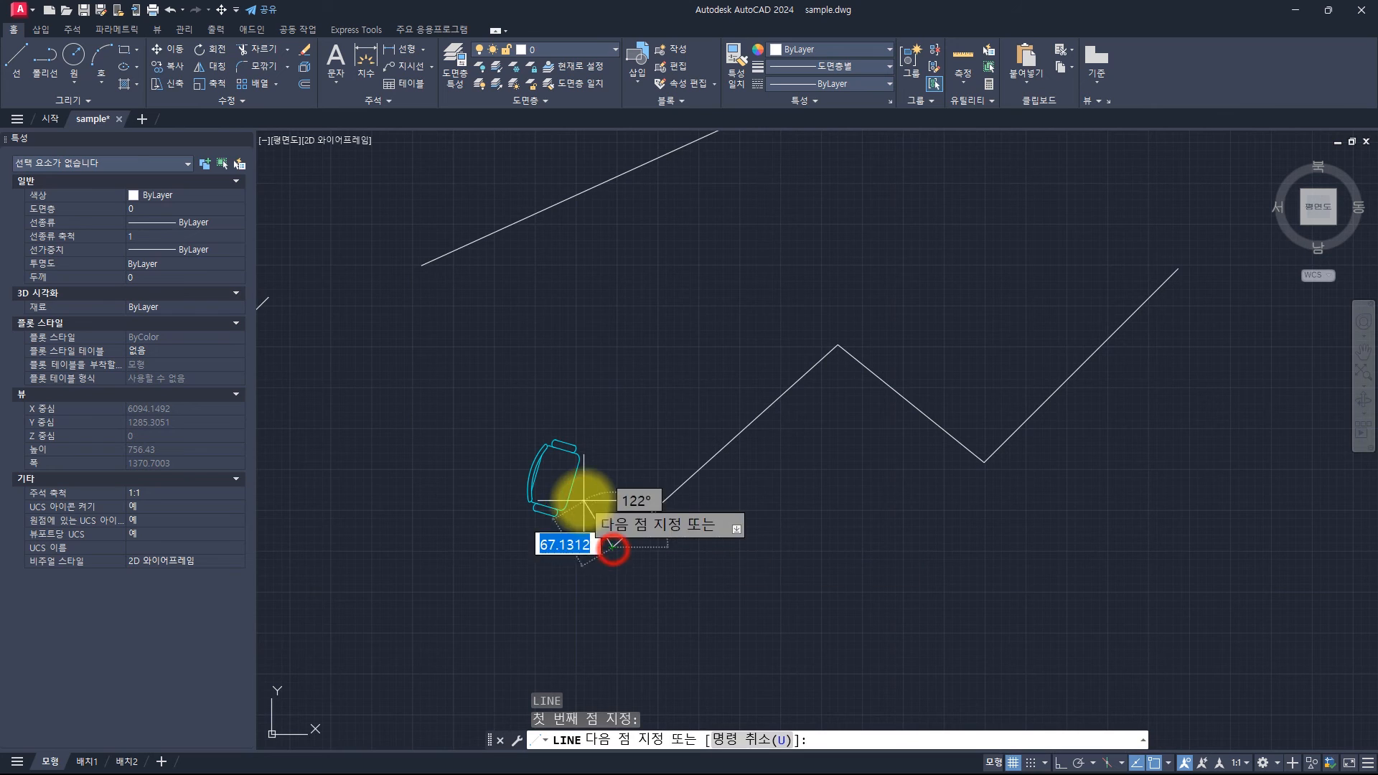
key(Escape)
key(Escape)
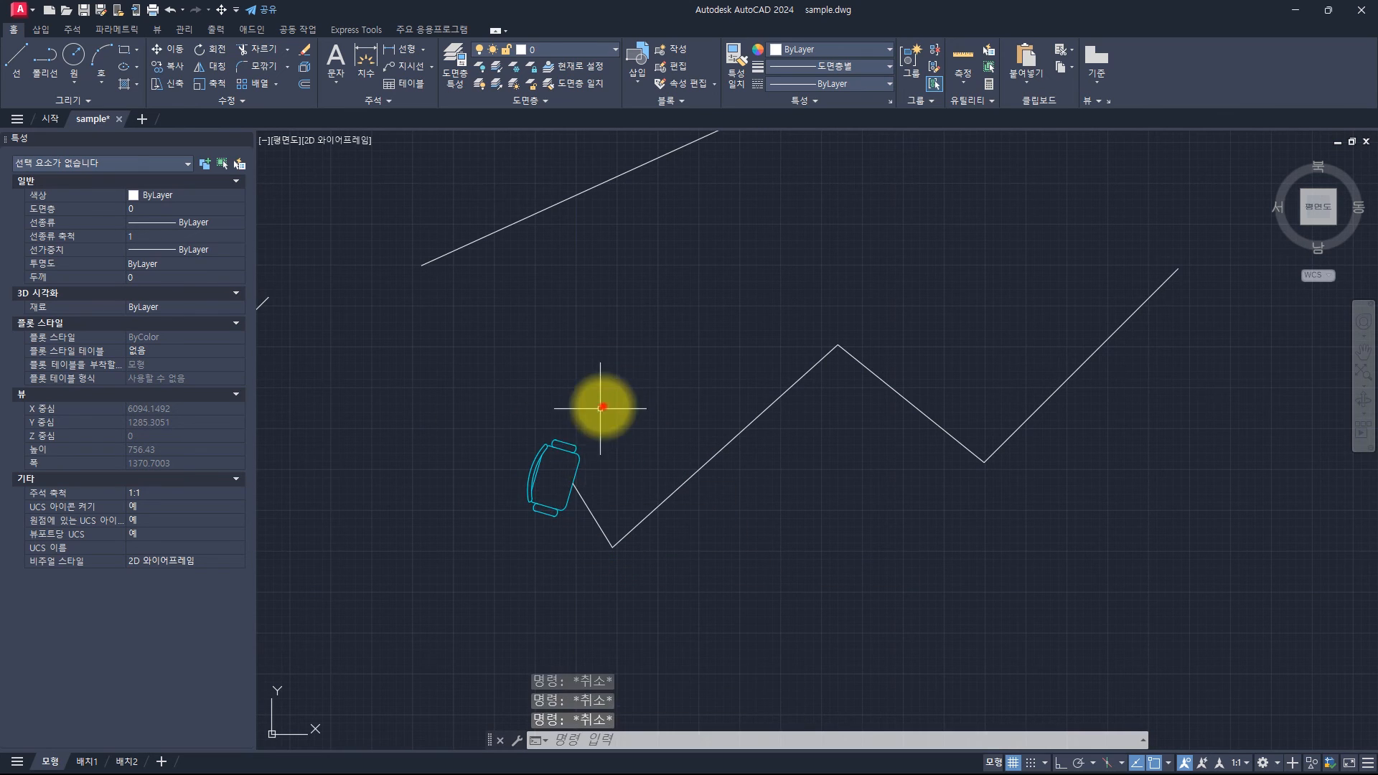
Step: Cut the rotated chair and its connecting line using the chair's insertion point as base, and paste them as a block in nearby empty space
click(603, 407)
click(517, 542)
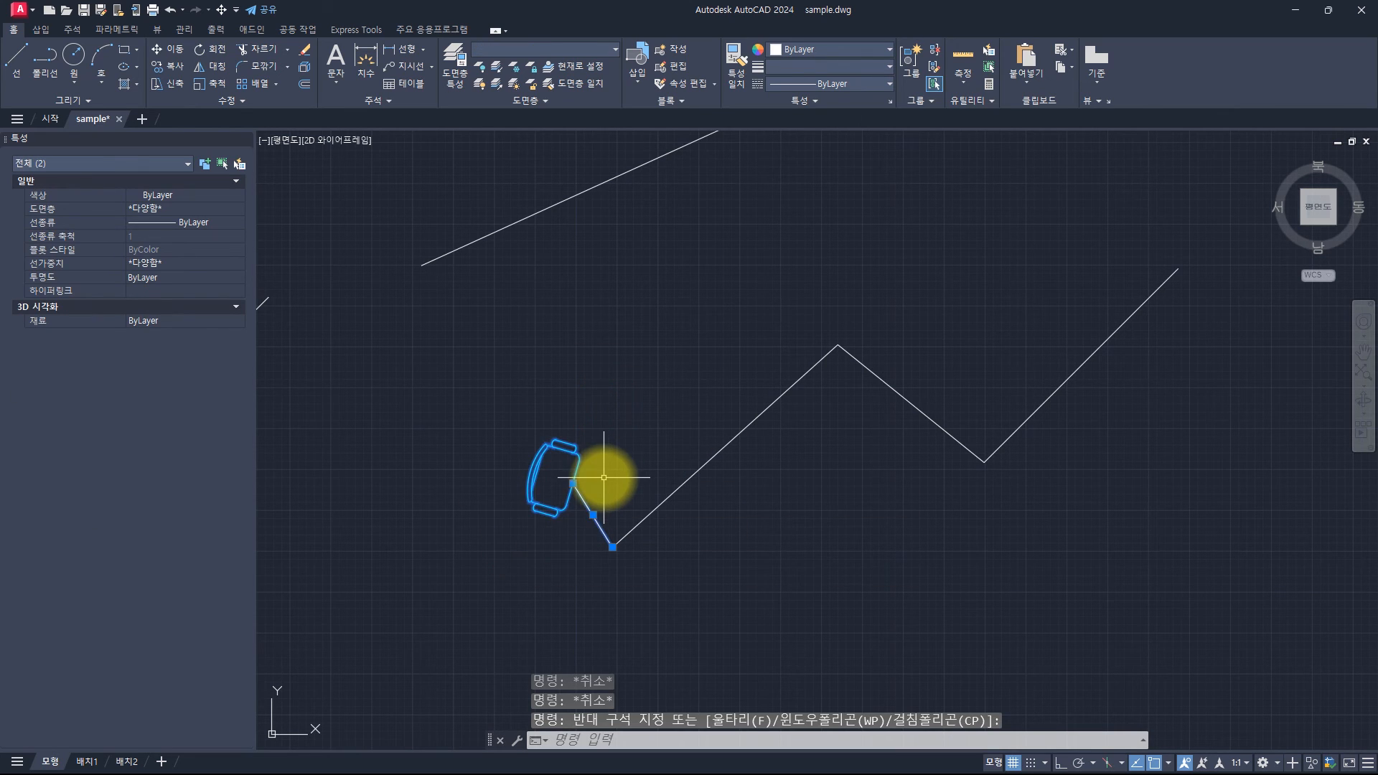
key(ctrl+shift+x)
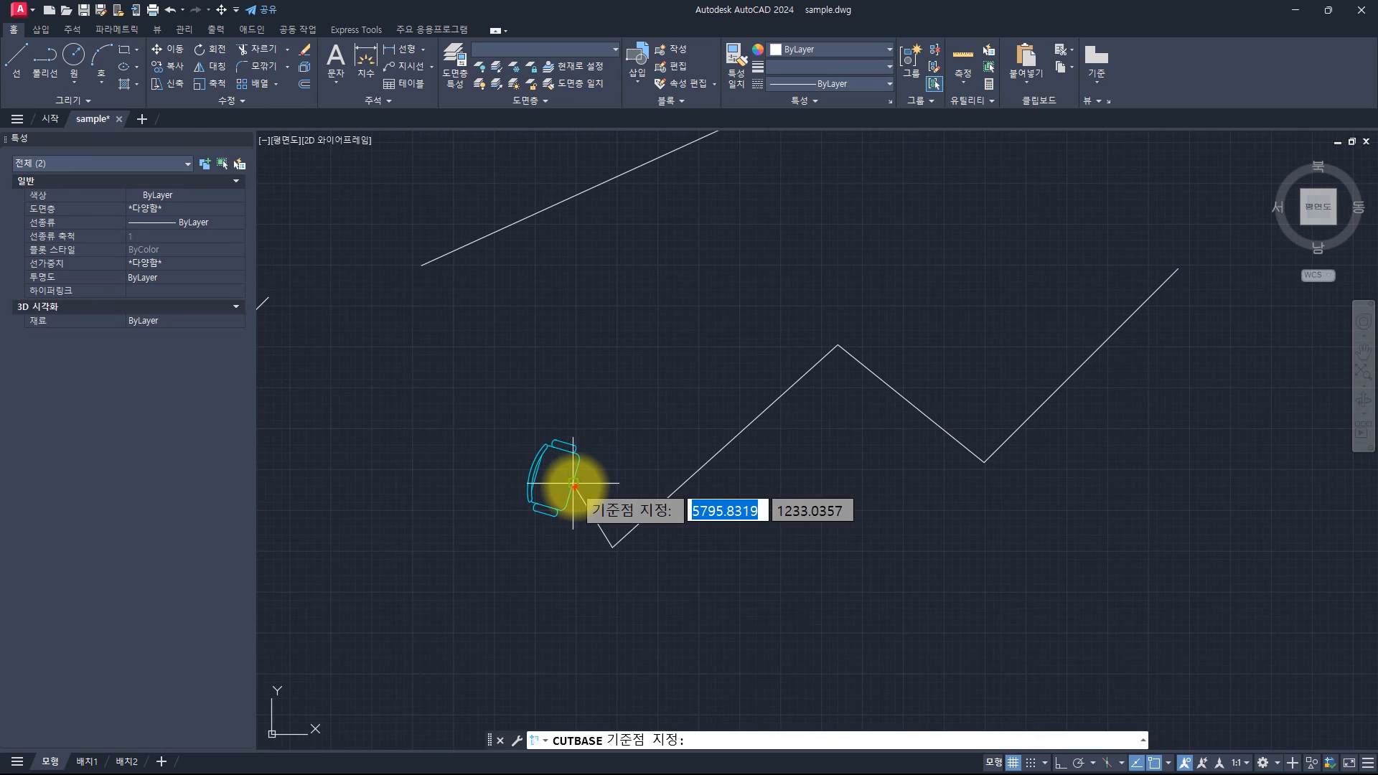
click(574, 485)
key(ctrl+shift+v)
click(454, 397)
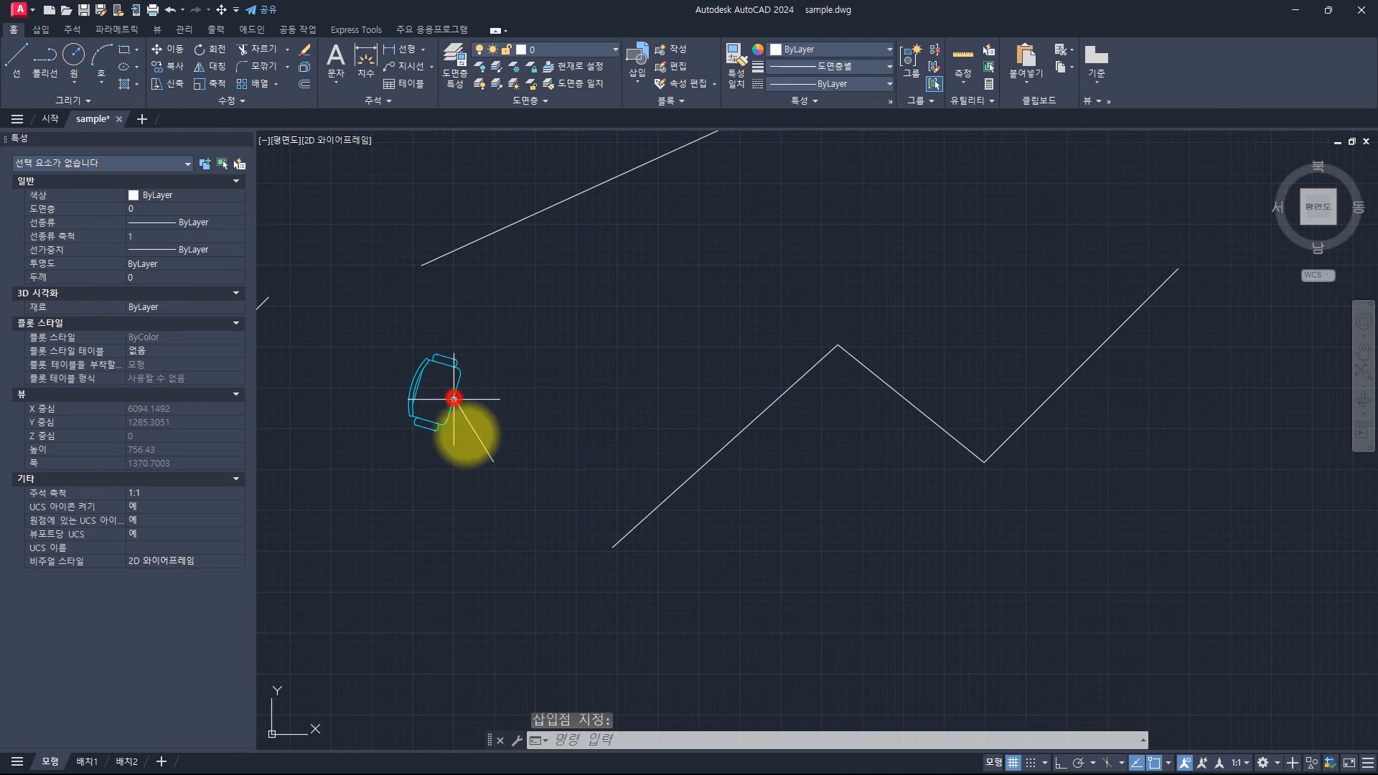
Step: Move the pasted chair-and-line block so the free end of its line meets the start point of the lower-right zigzag polyline
click(502, 342)
click(419, 429)
text(m)
key(Return)
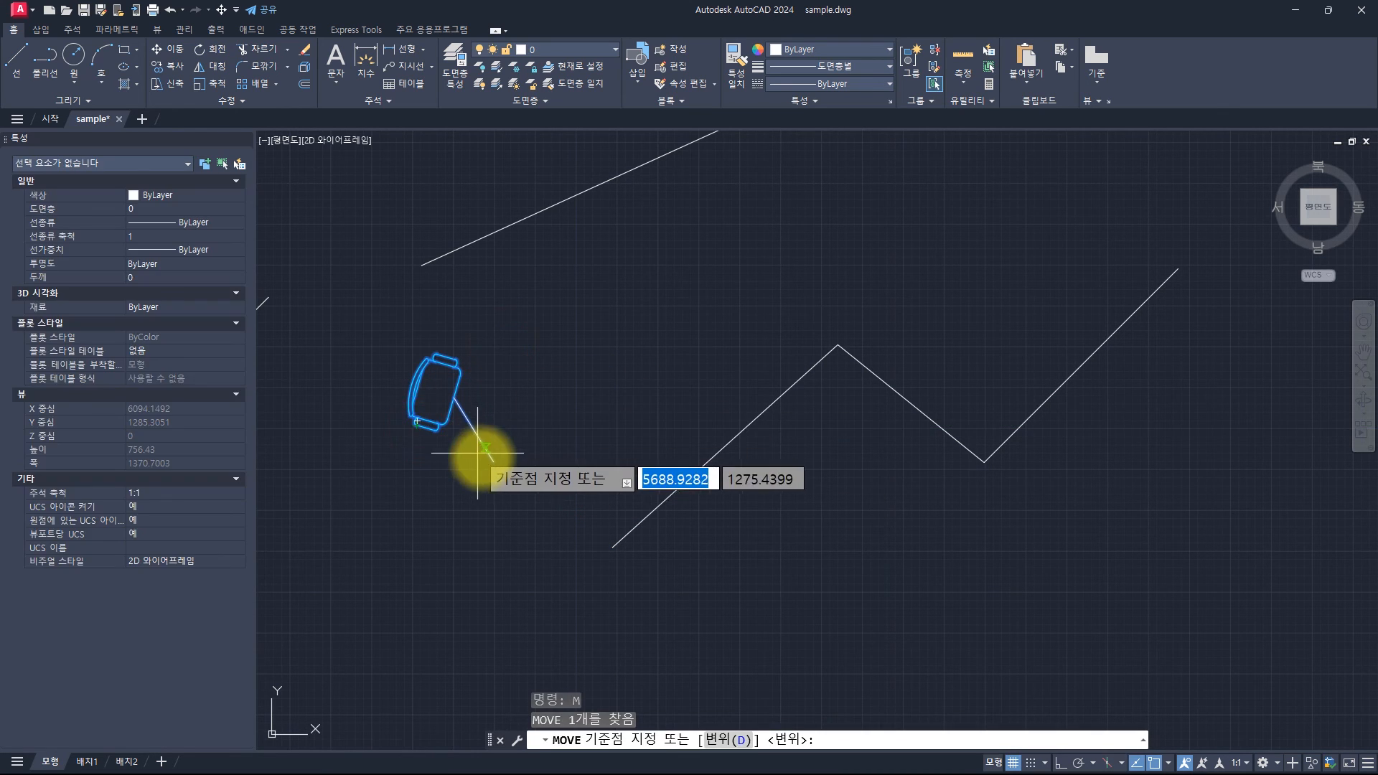
click(493, 461)
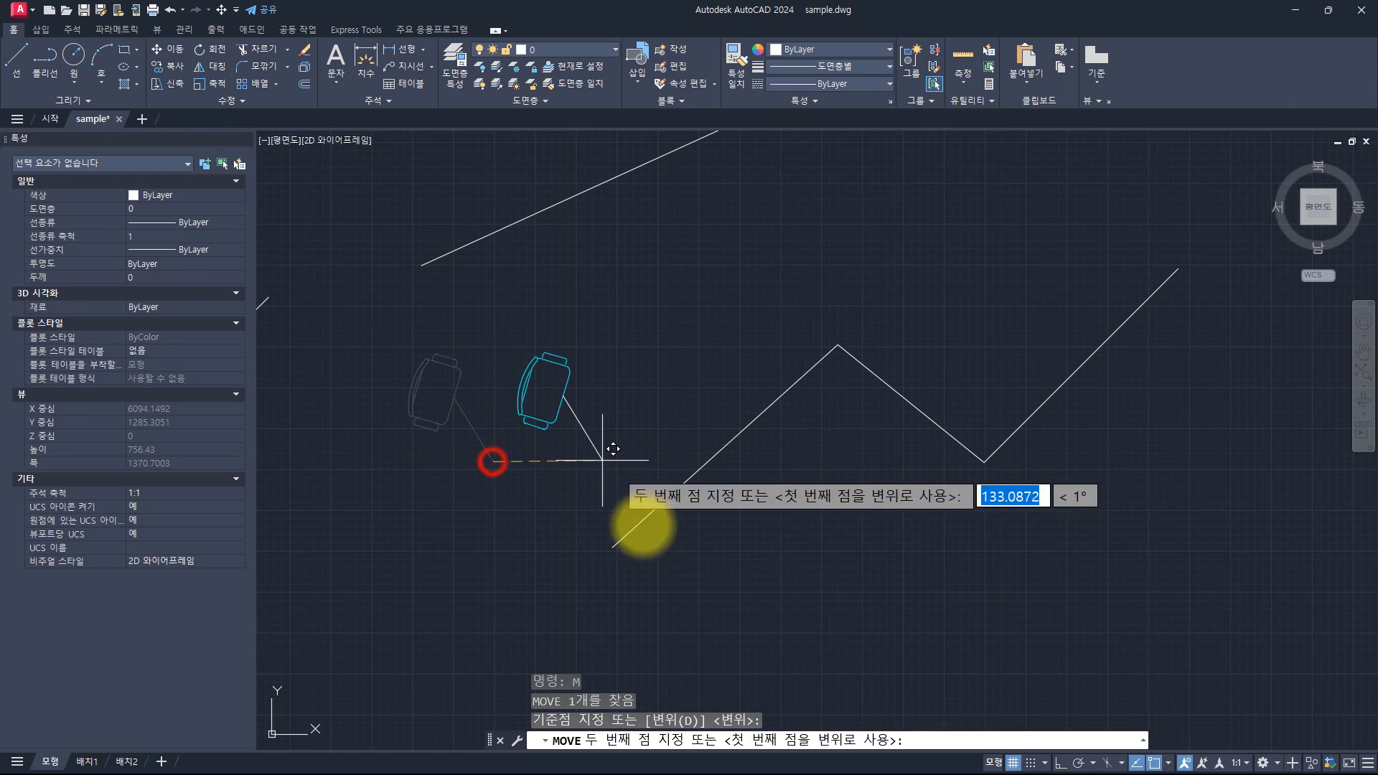
click(613, 546)
key(Escape)
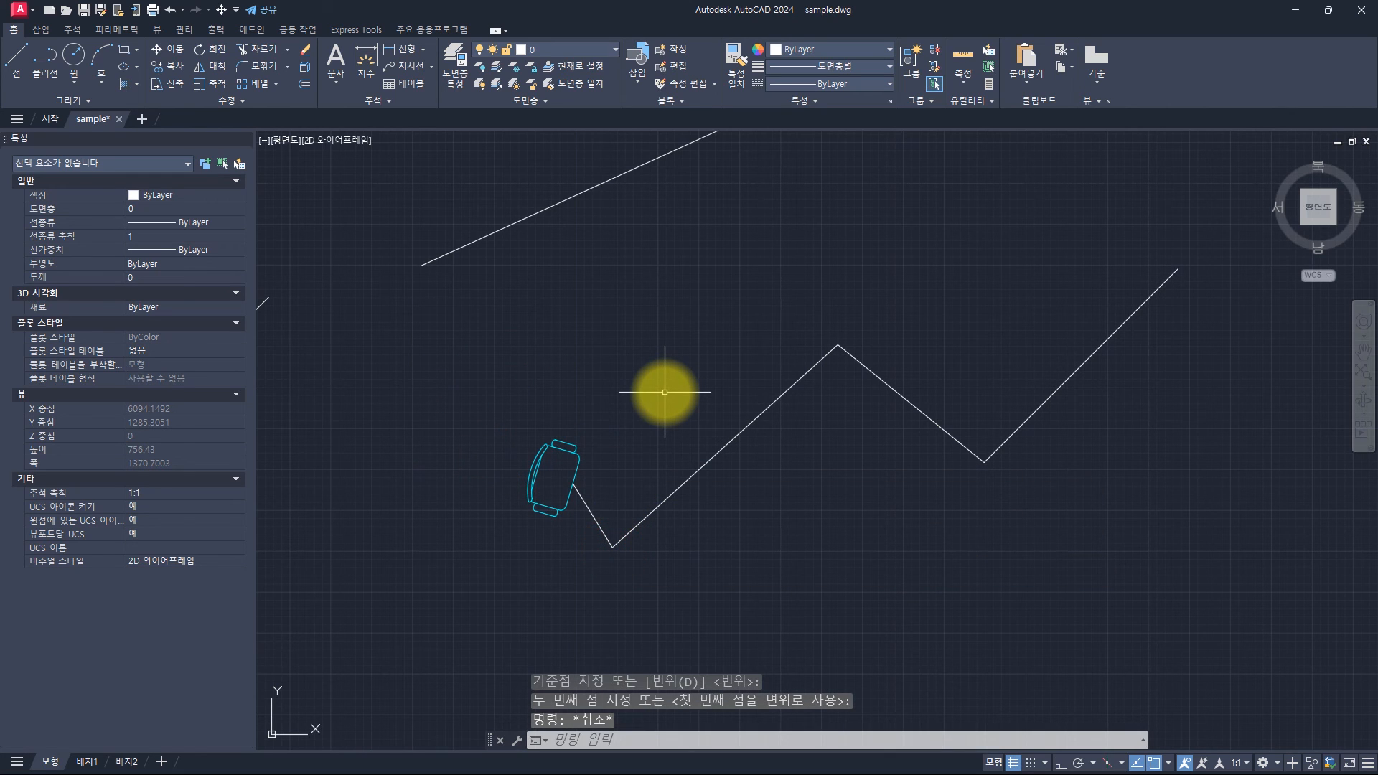
Step: Run INSERT_BLOCK_ALONG_CURVE_ORI on the lower-right zigzag polyline with the chair-and-line block, accepting the default distance and increment
text(insert)
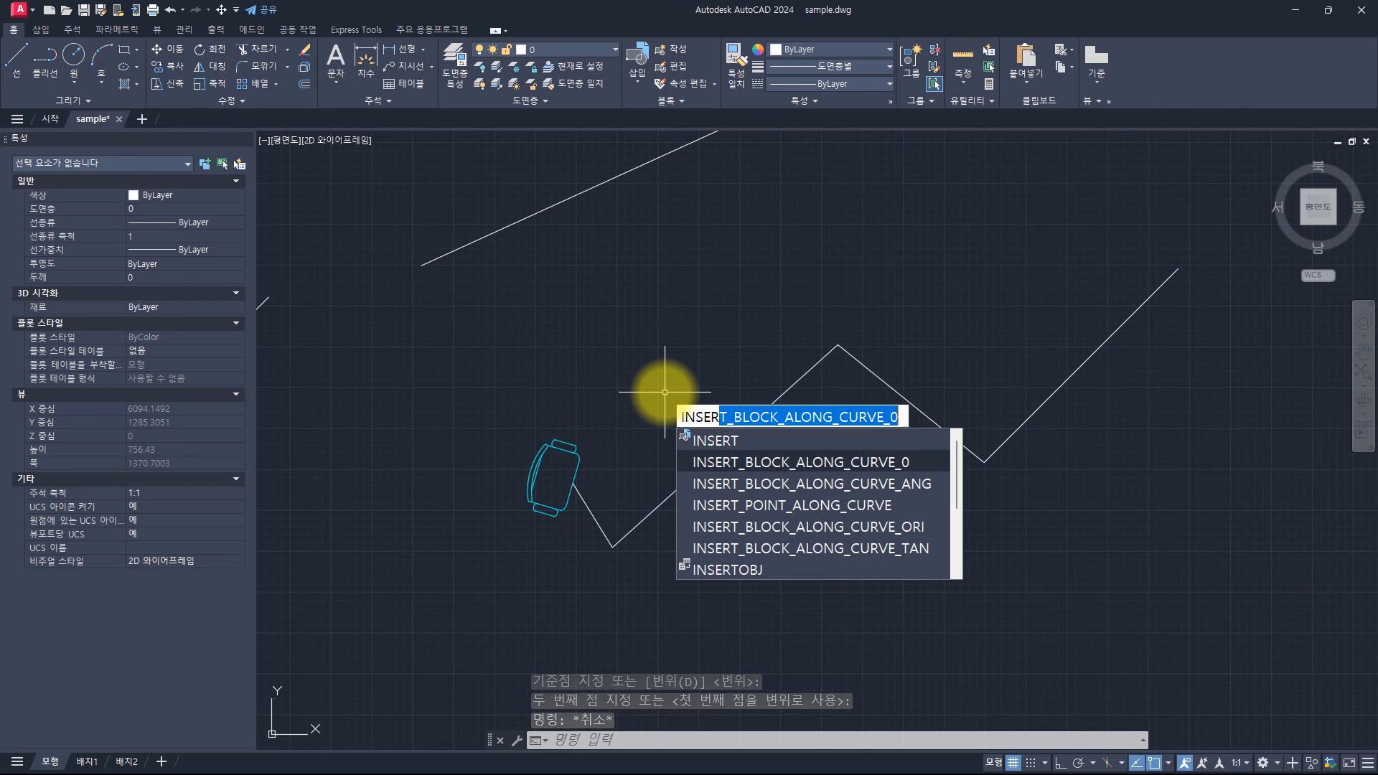
key(Return)
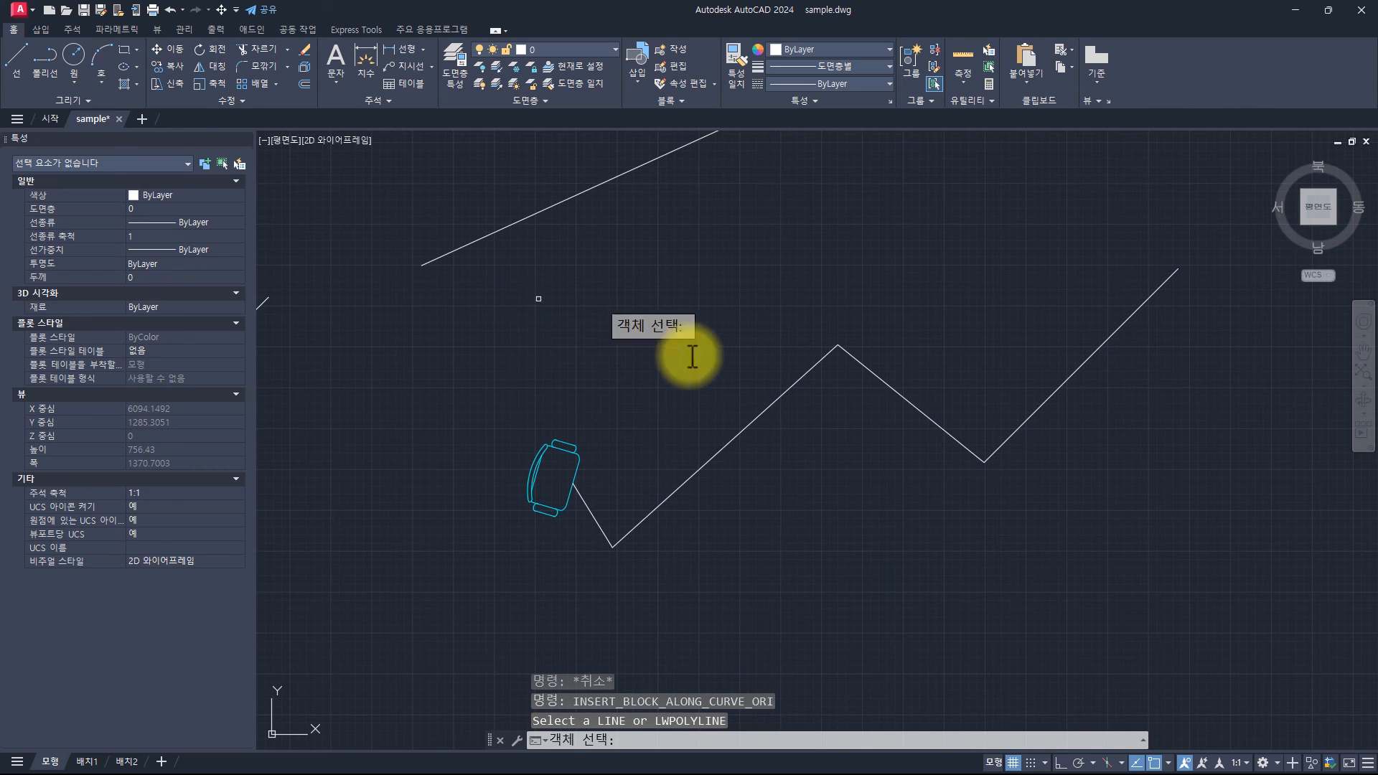
click(771, 483)
click(621, 354)
key(Return)
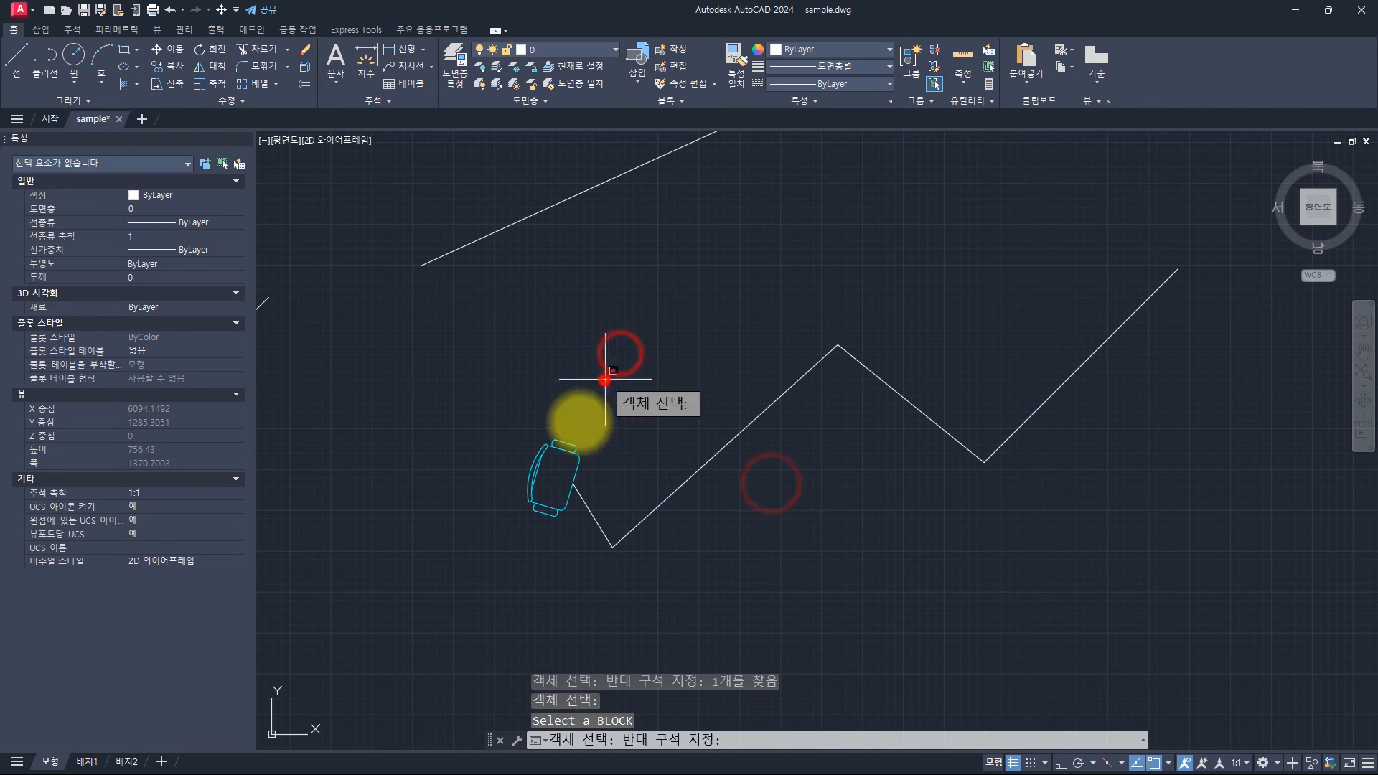
click(605, 379)
click(524, 497)
key(Return)
key(Return)
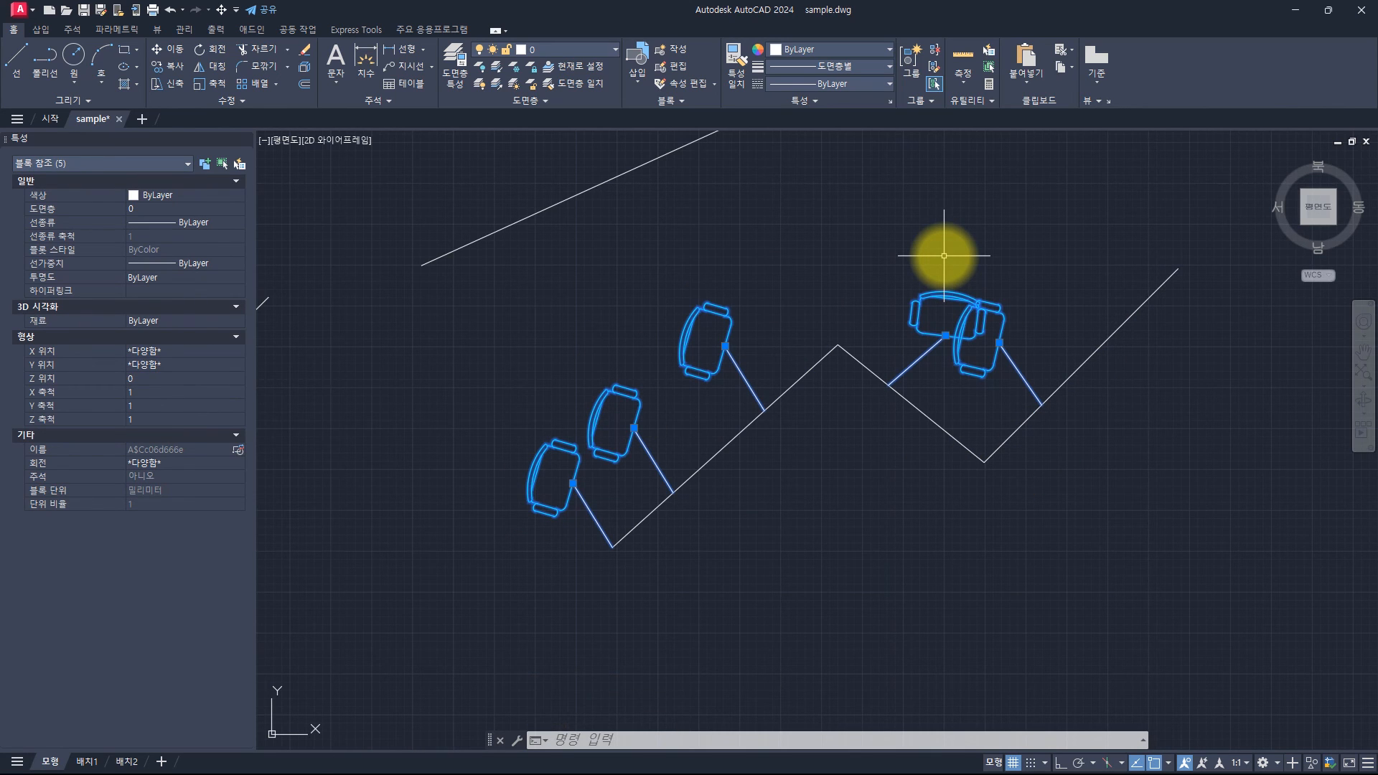
Step: Erase the chair-and-line blocks on the lower-right zigzag polyline and the neighbouring polyline's chairs, keeping only the chair at that neighbour's start point
scroll(947, 257, down, 5)
scroll(904, 309, up, 3)
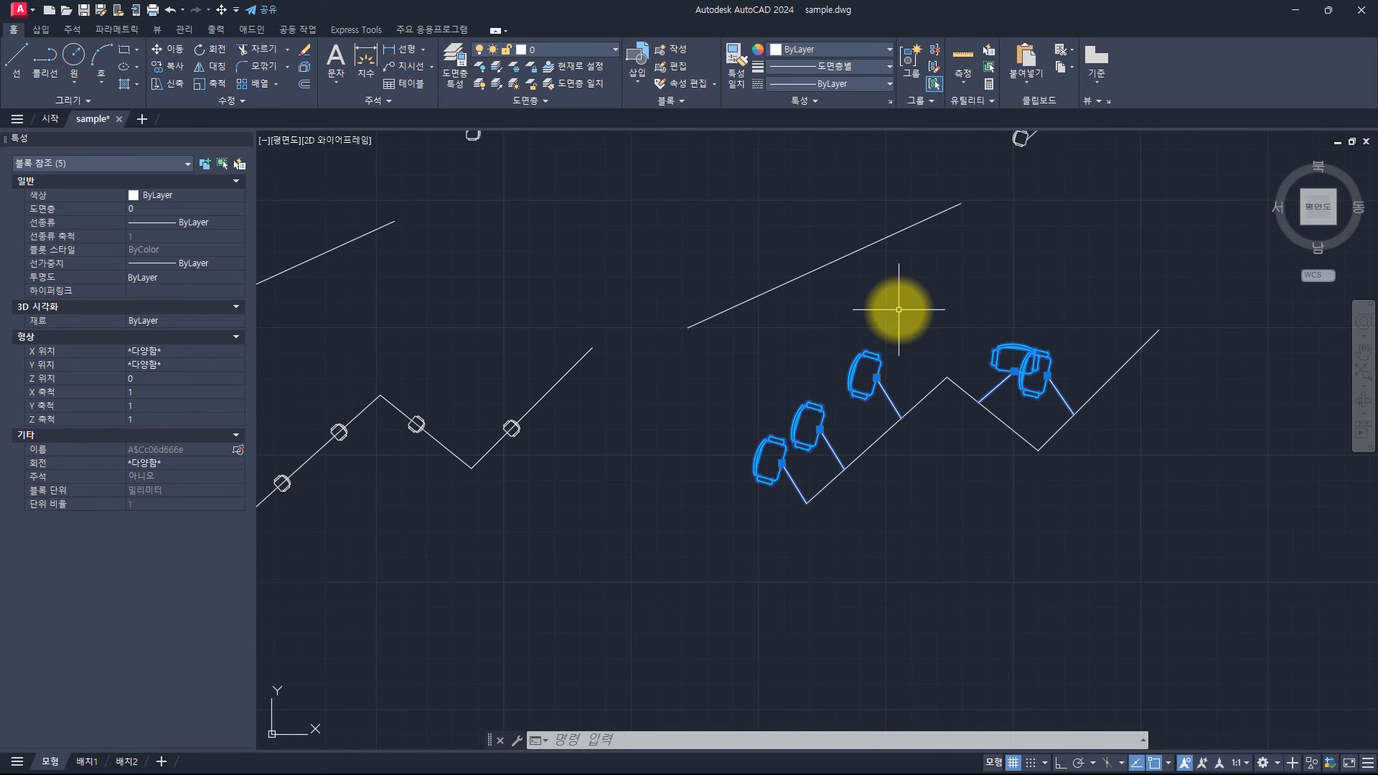
scroll(898, 309, down, 2)
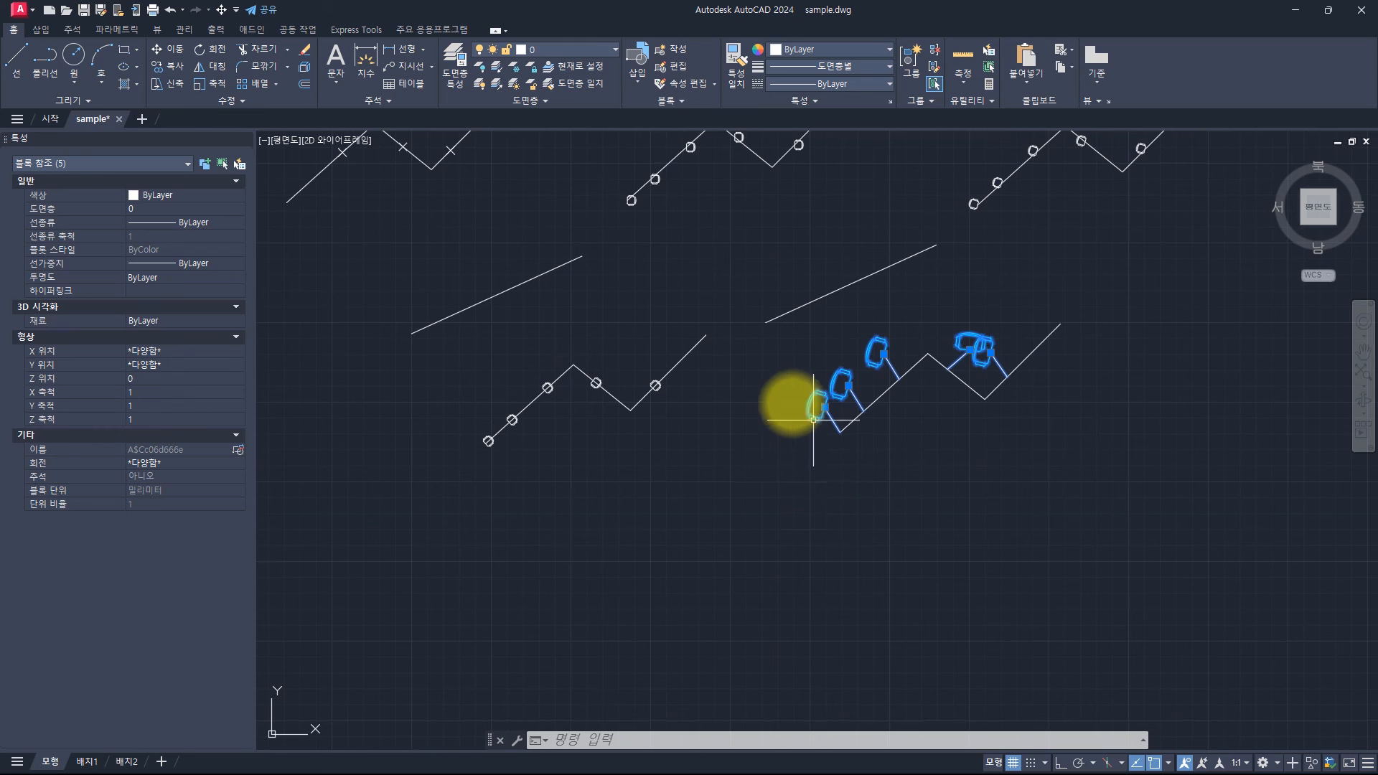
scroll(789, 401, up, 2)
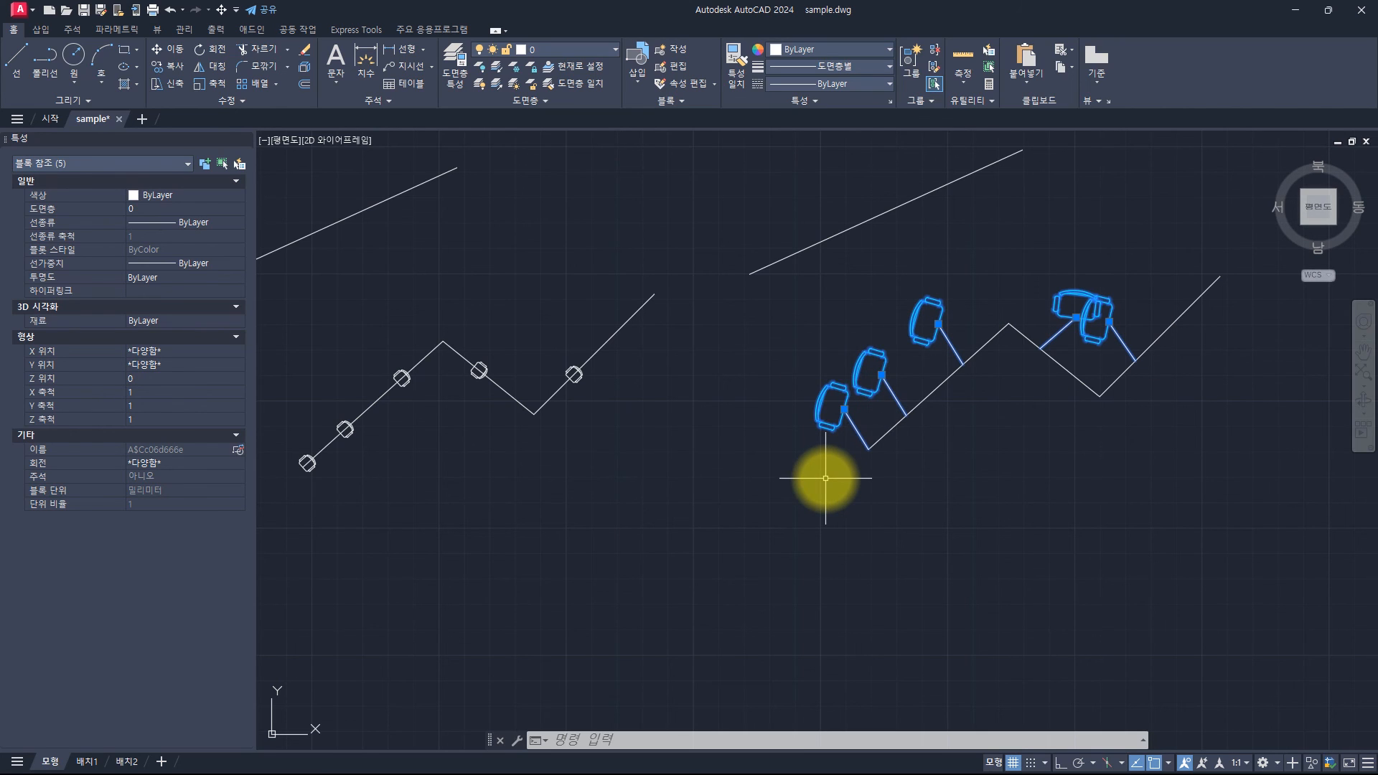
middle_drag(632, 452, 840, 451)
scroll(598, 384, up, 1)
click(485, 273)
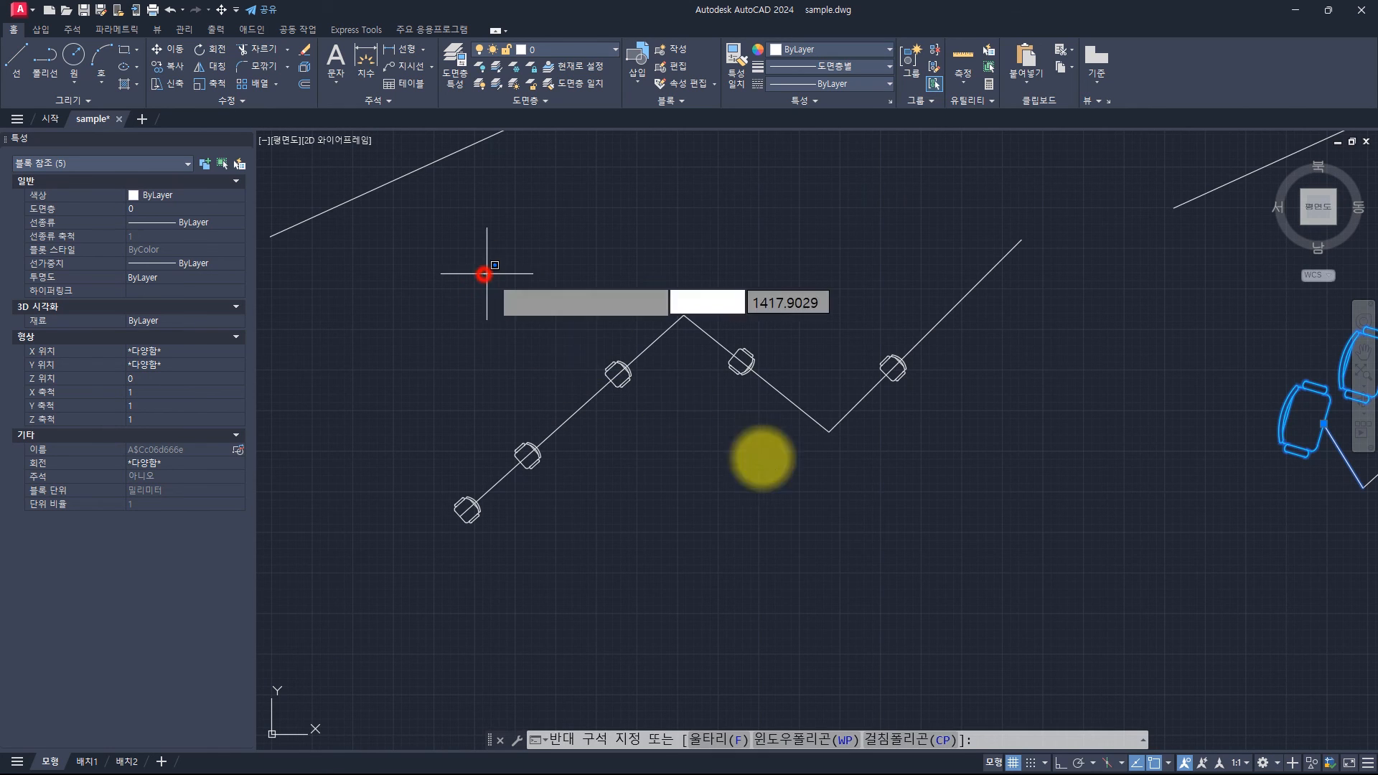
click(963, 558)
text(e)
key(Return)
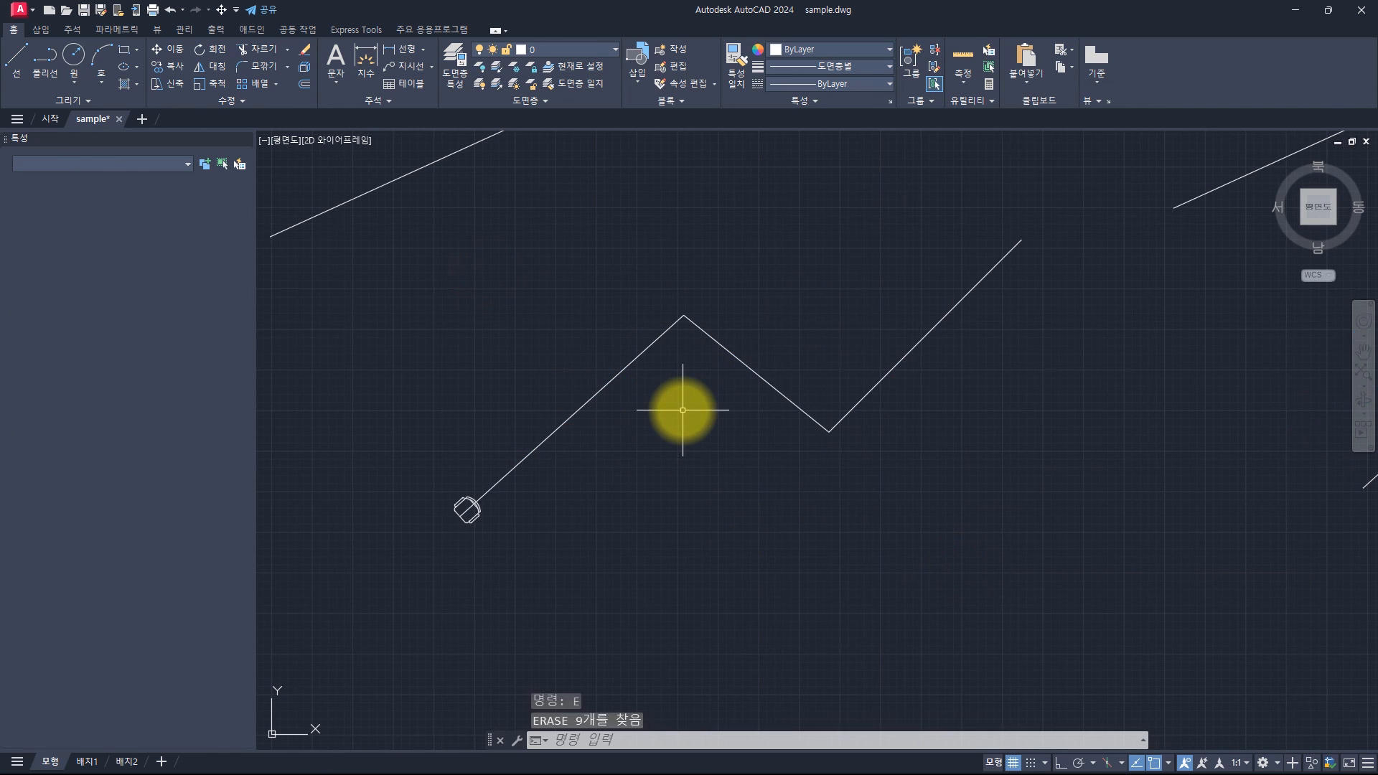
key(Escape)
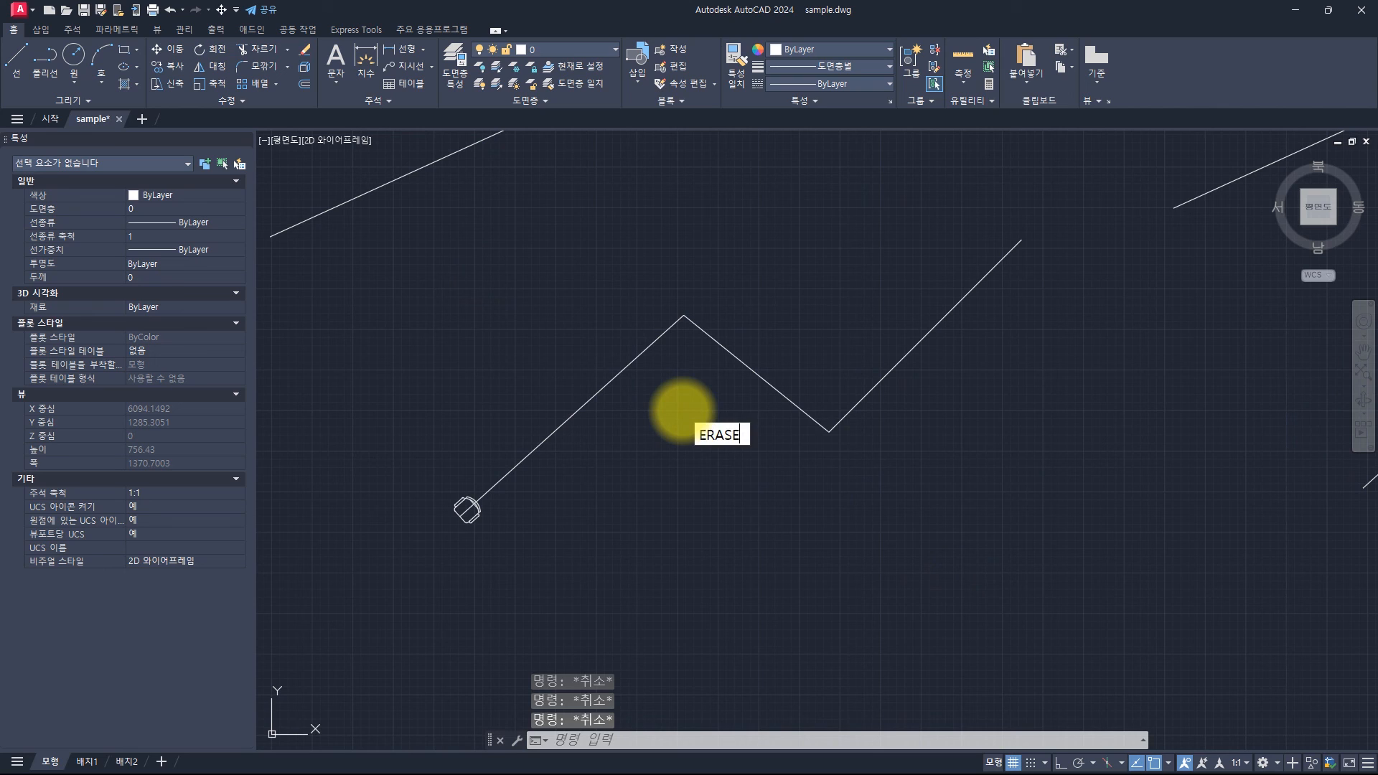
Step: Run INSERT_BLOCK_ALONG_CURVE_ORI on the cleared zigzag polyline with the chair at its start point, accepting distance 100 and increment 50
text(INSERT_BLOCK_ALONG_CURVE_ORI)
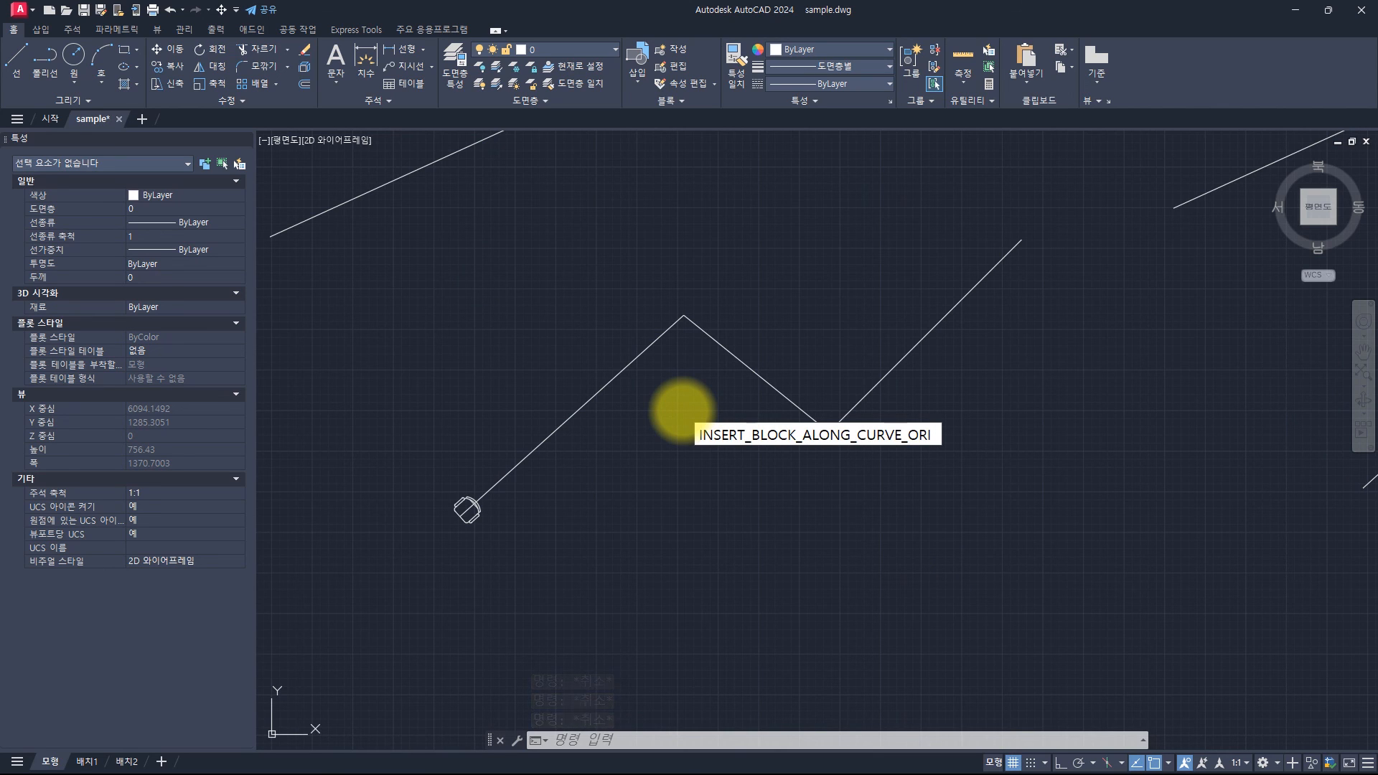
key(Return)
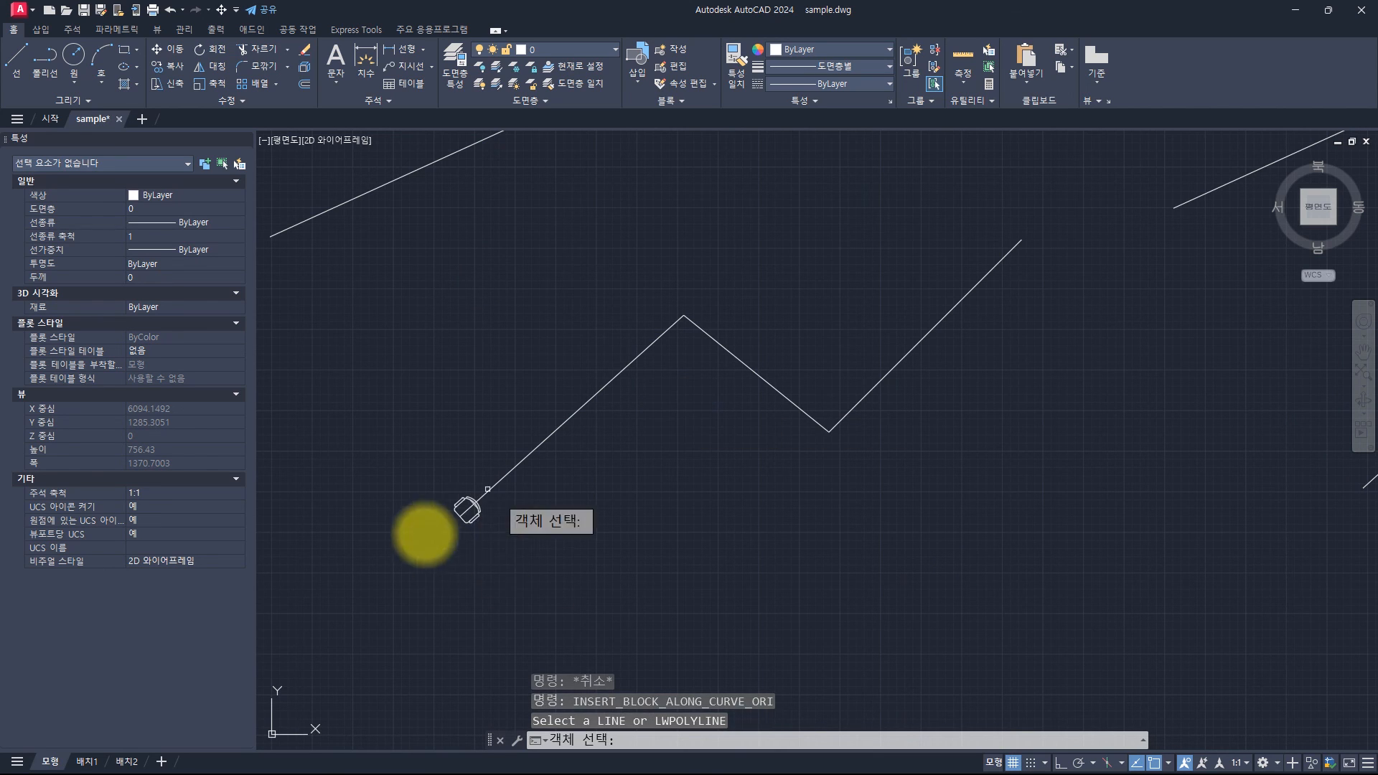
click(627, 411)
click(553, 339)
key(Return)
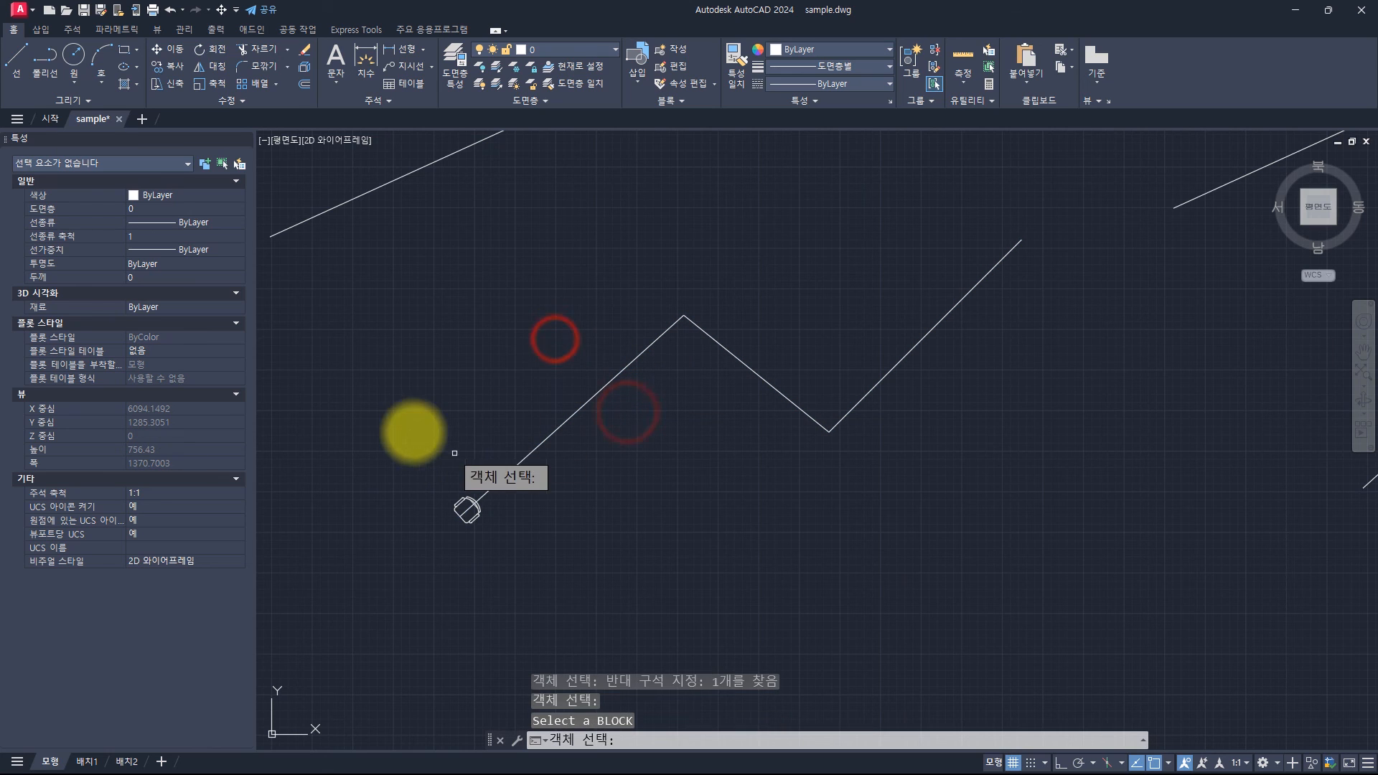
click(412, 430)
click(546, 568)
key(Return)
key(Return)
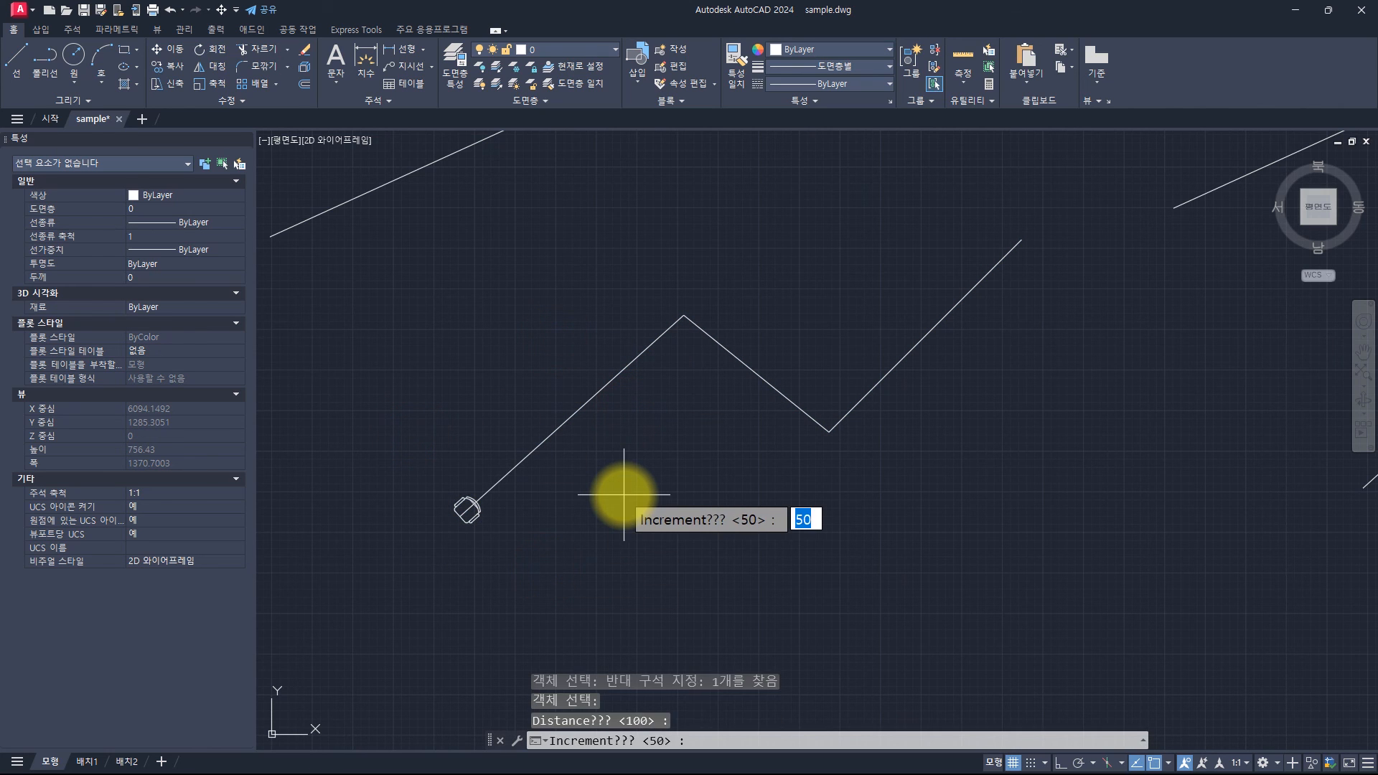
key(Return)
scroll(730, 517, down, 1)
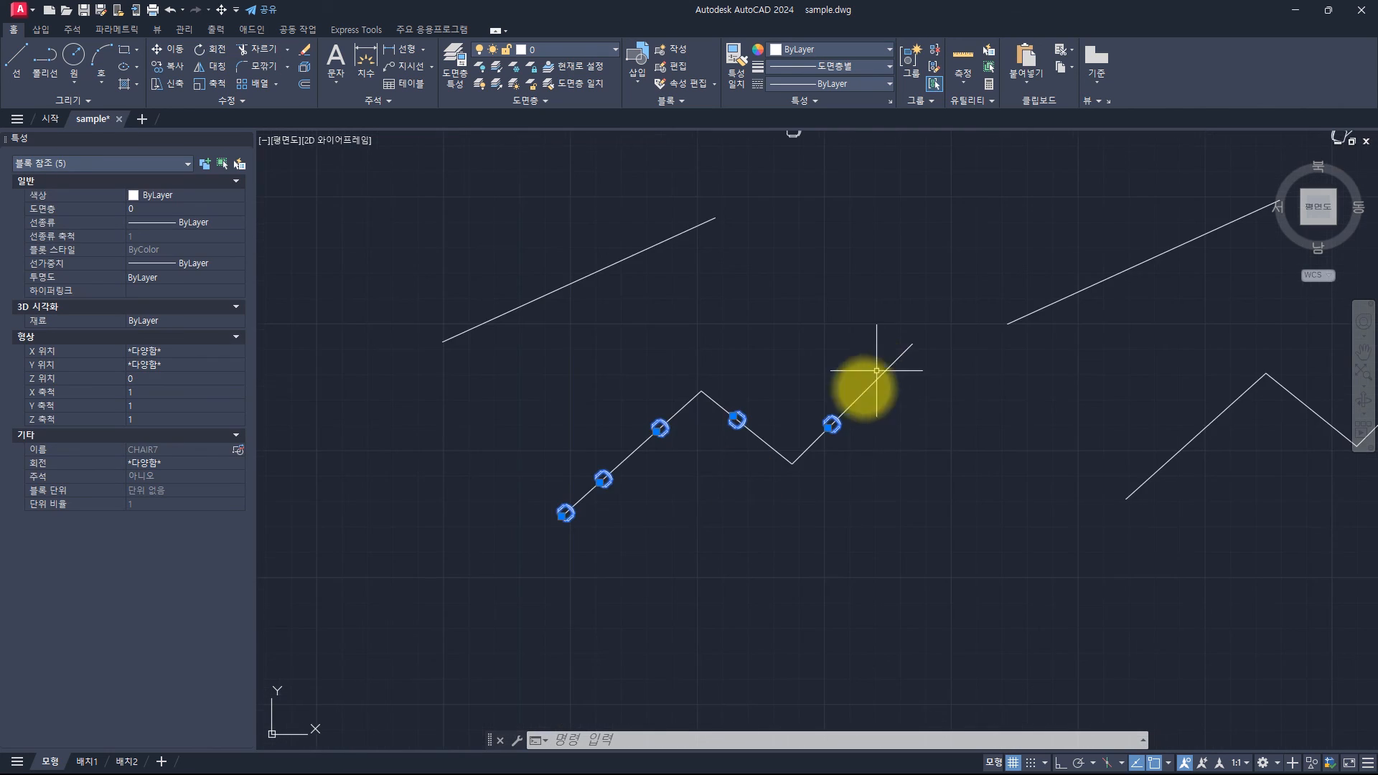
scroll(877, 301, down, 1)
middle_drag(876, 301, 660, 434)
scroll(669, 310, up, 3)
key(Escape)
Step: Switch to the wip folder in File Explorer and select the five AutoLISP files, from insert_block_along_curve_0 to insert_point_along_curve
scroll(669, 310, down, 3)
key(alt+Tab)
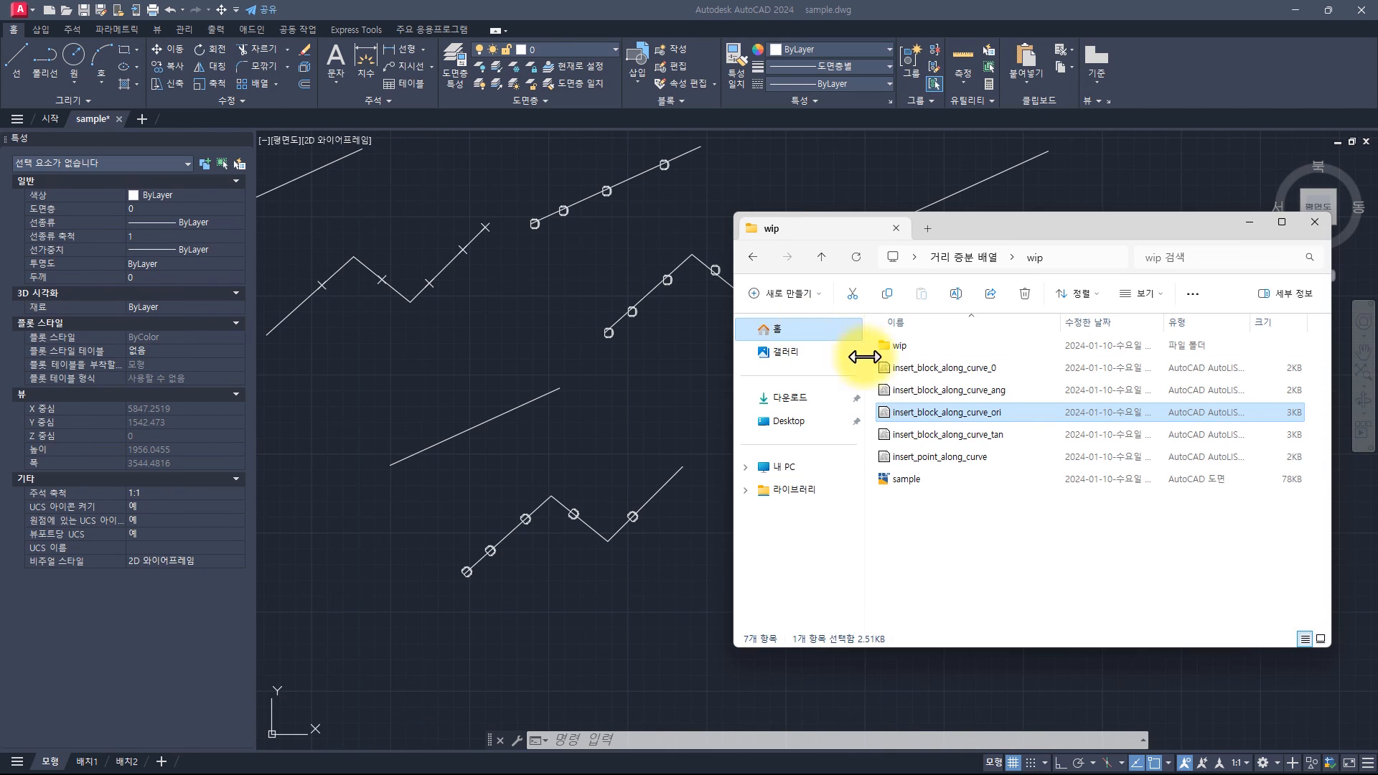
drag(932, 353, 918, 453)
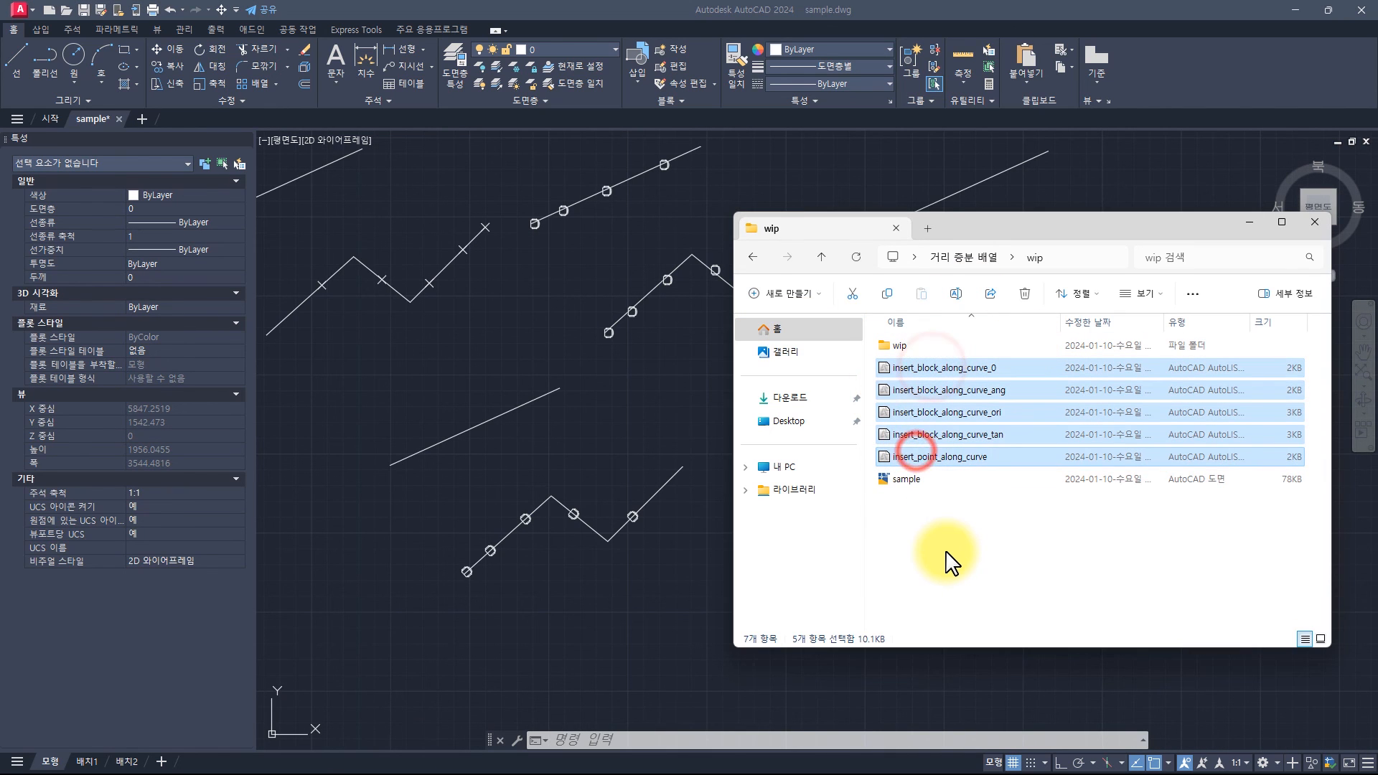